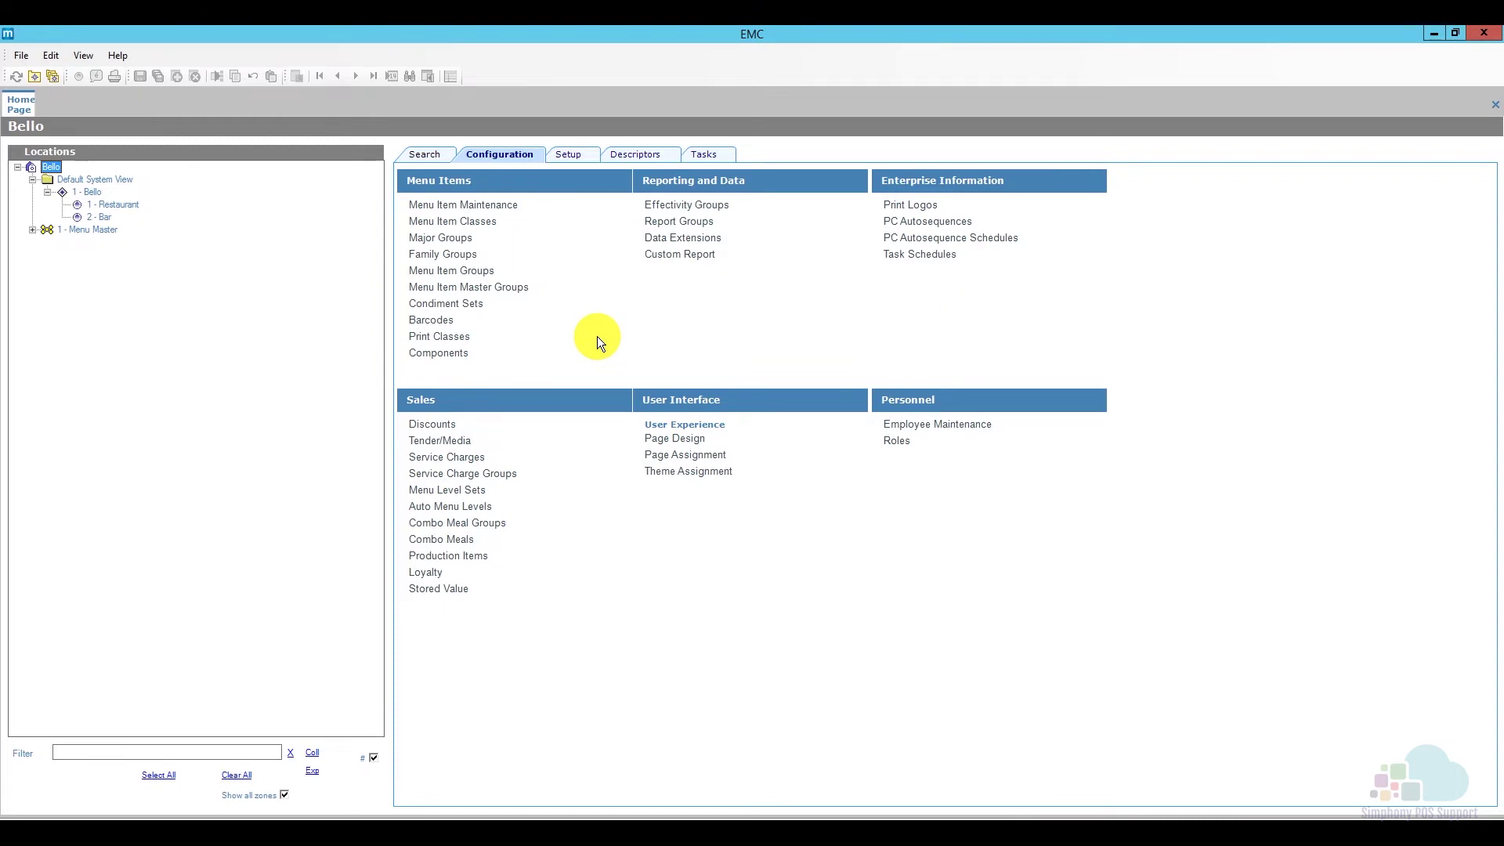
Open the Transactions page in Page Design with a 16:9 preview, showing its Drinks tab.
{"action": "left_click", "coordinate": [669, 444]}
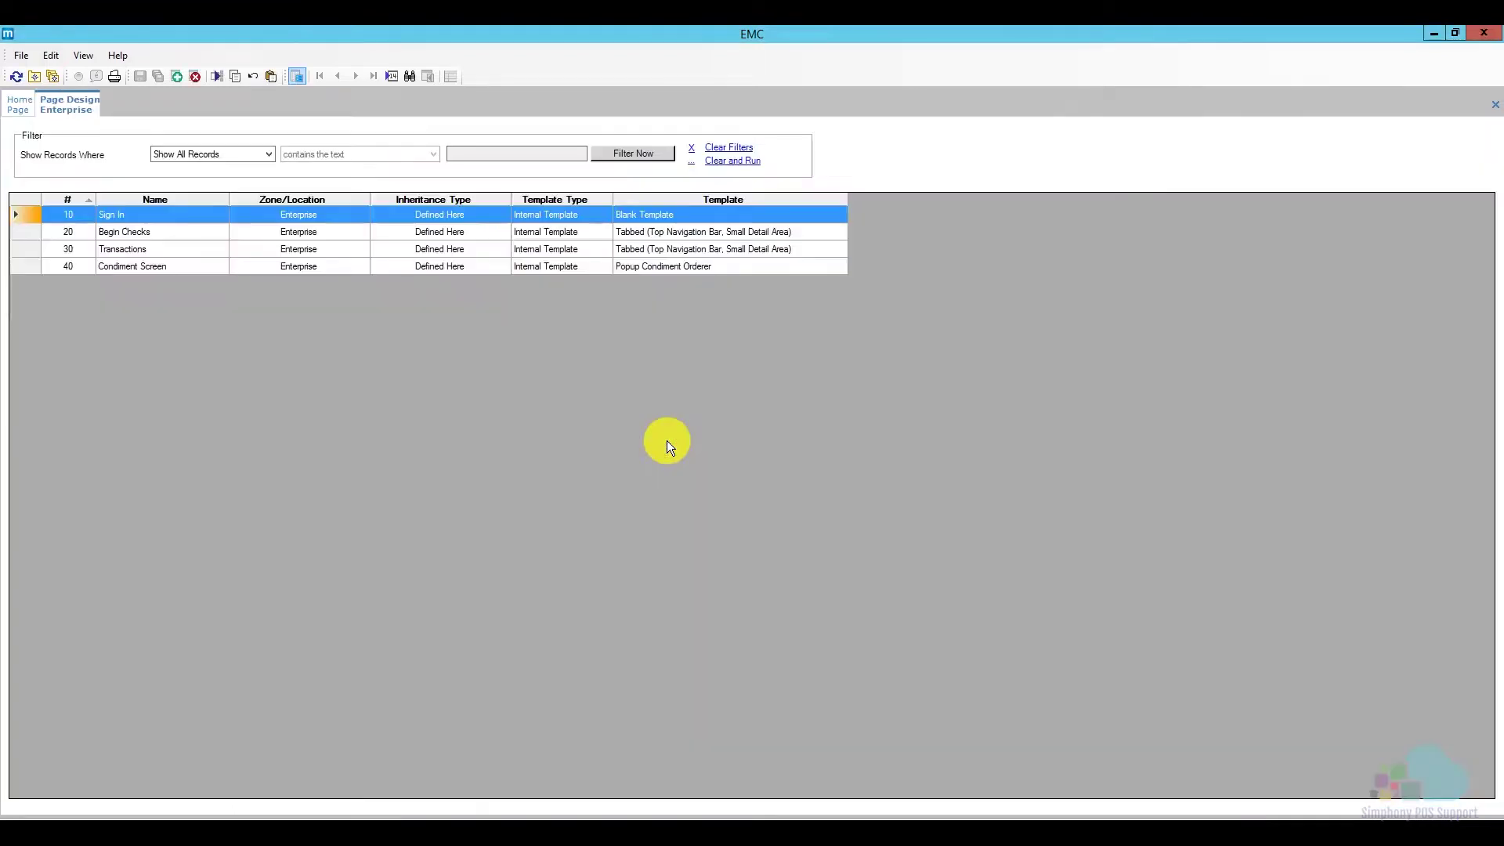
{"action": "double_click", "coordinate": [32, 249]}
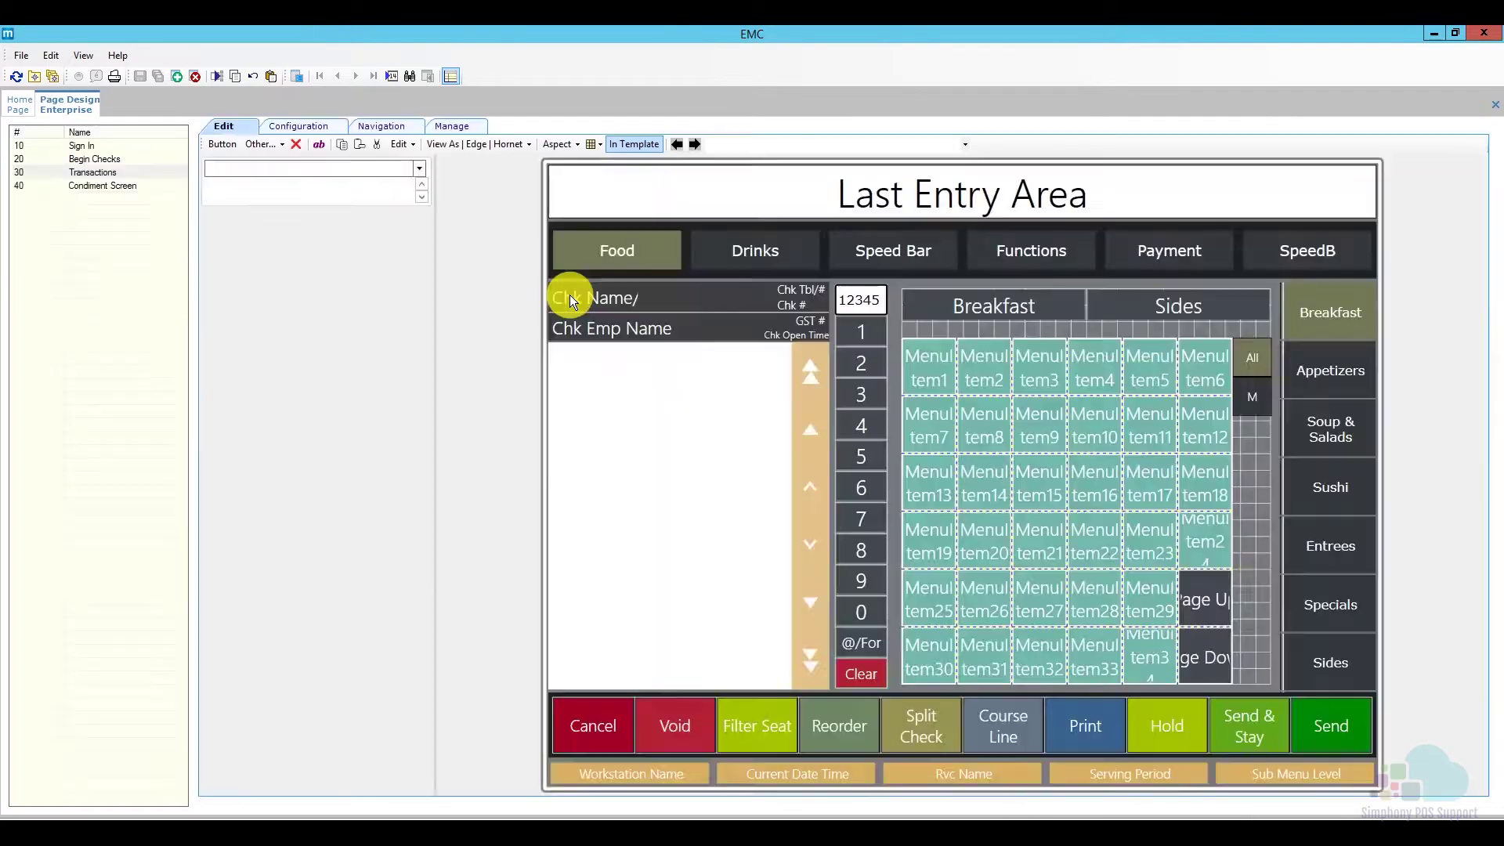
{"action": "left_click", "coordinate": [566, 144]}
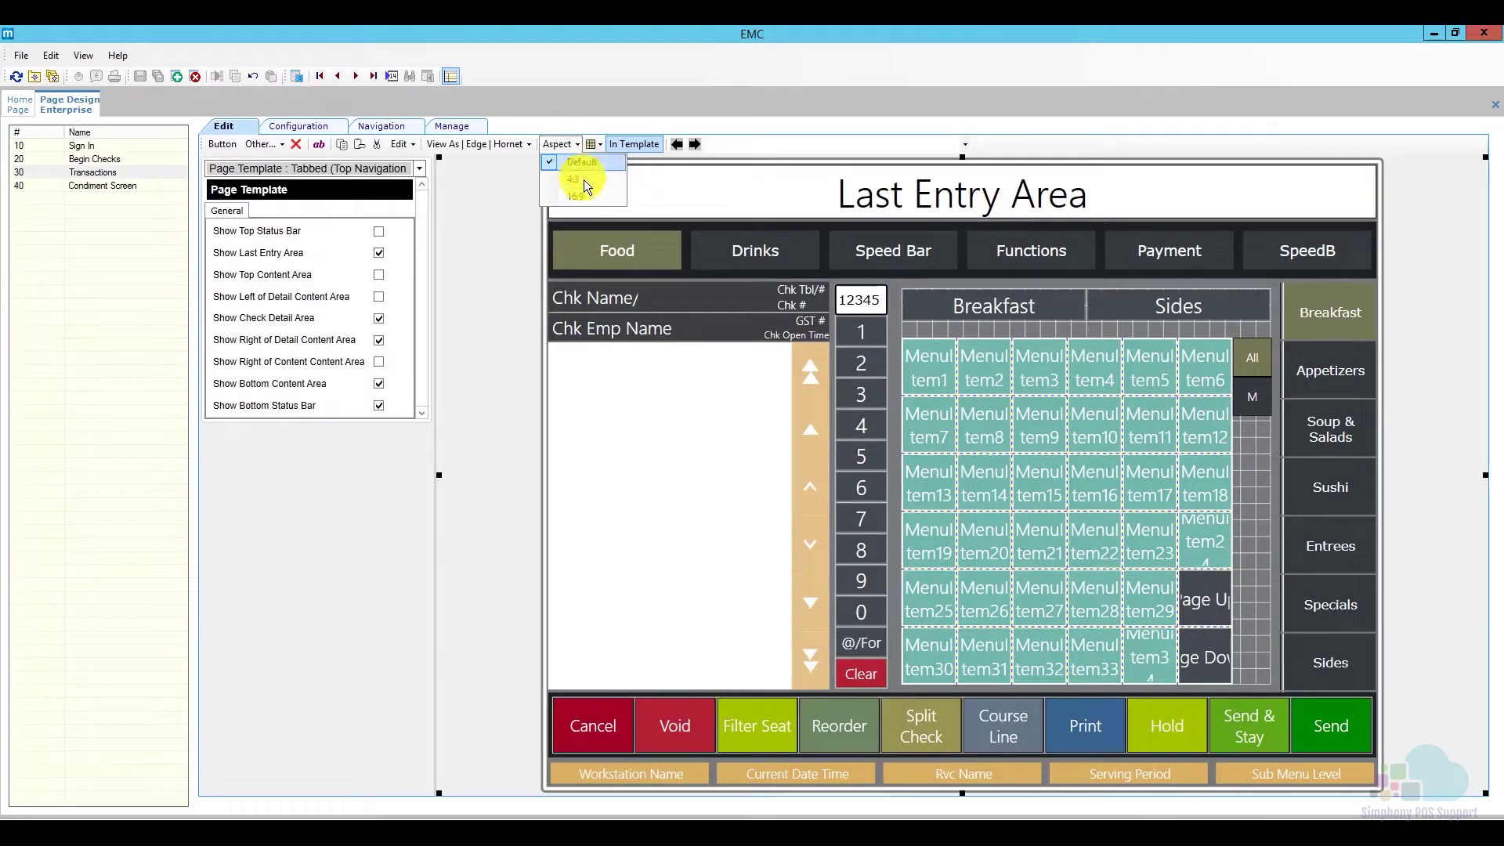
{"action": "left_click", "coordinate": [595, 196]}
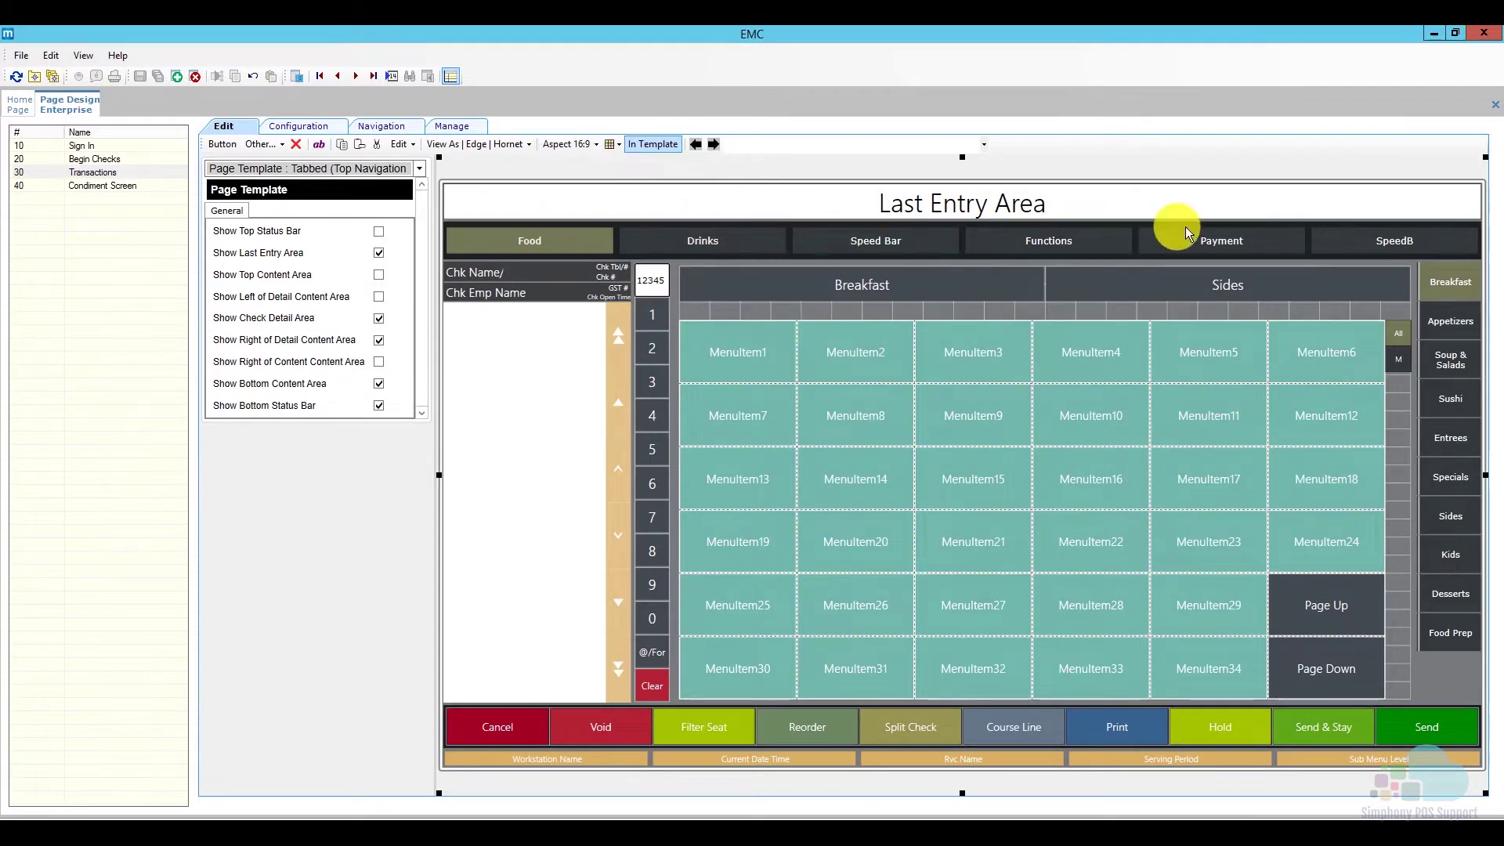
{"action": "left_click", "coordinate": [731, 242]}
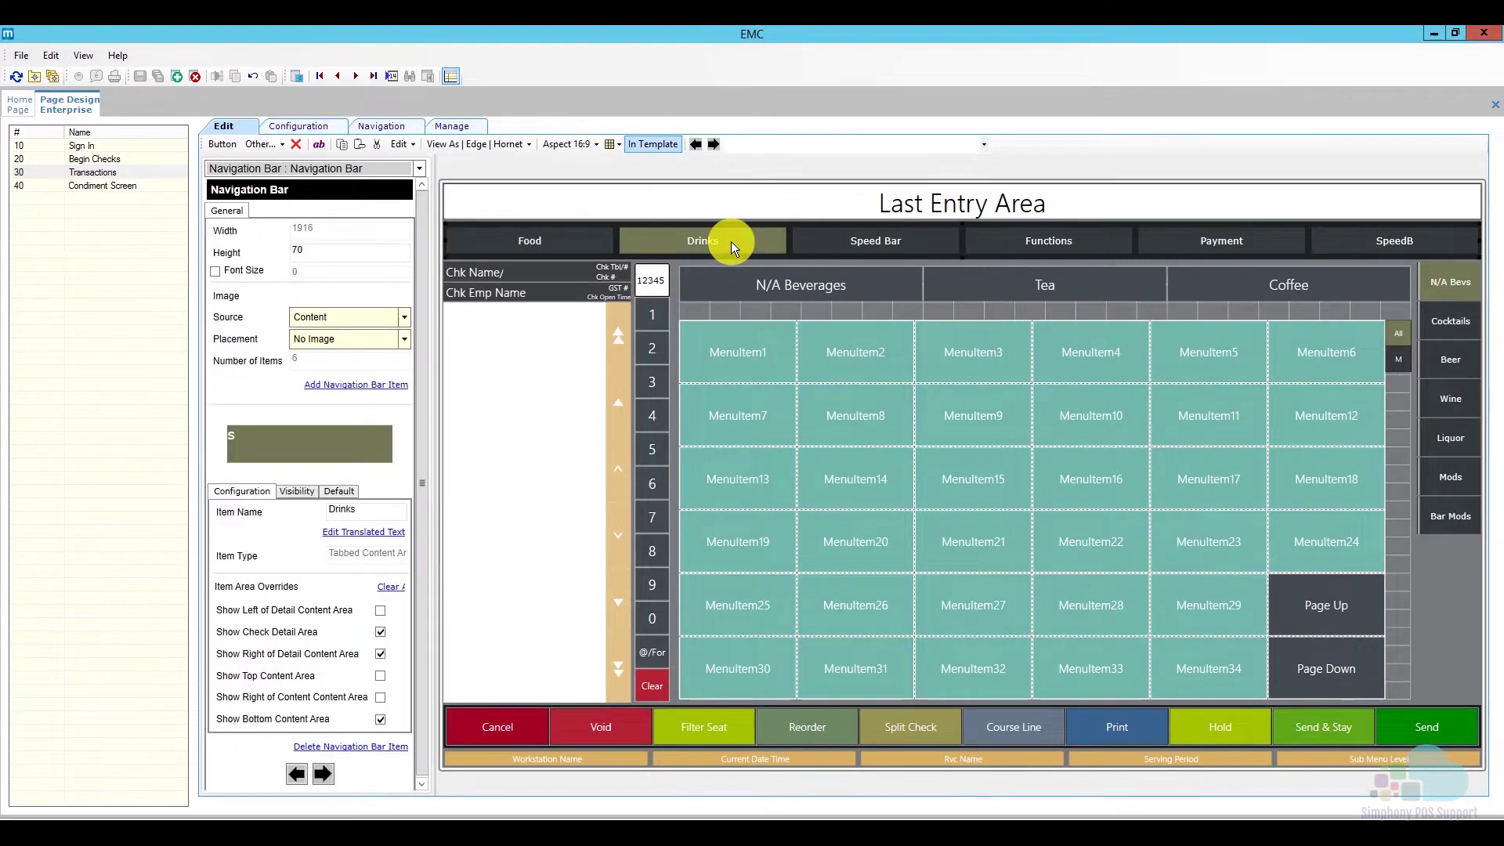
Add a new Drinks subtab and move it up six places to sit just below N/A Bevs.
{"action": "left_click", "coordinate": [1452, 292]}
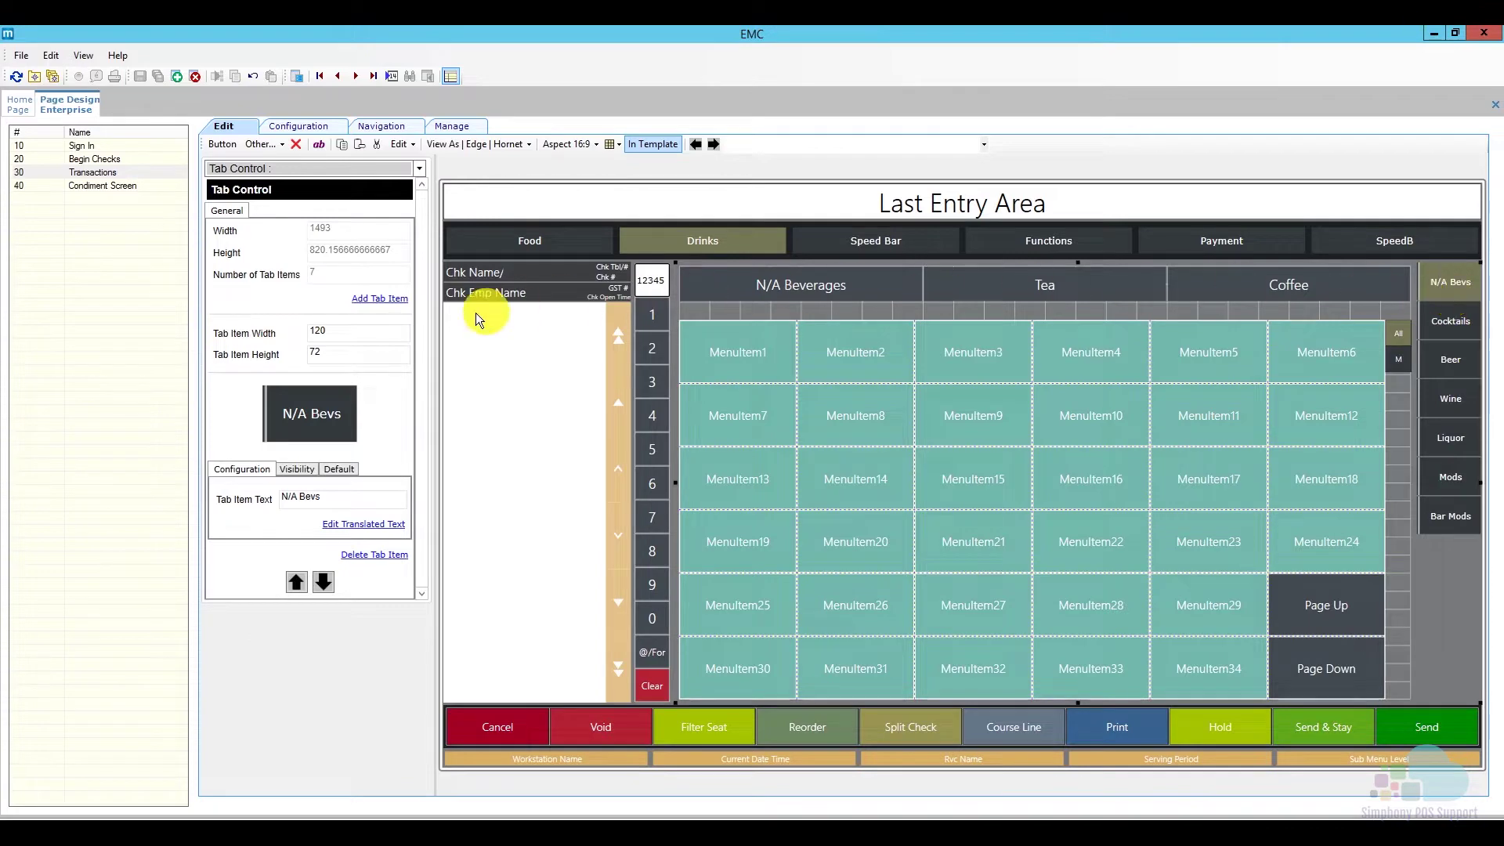
{"action": "left_click", "coordinate": [382, 301]}
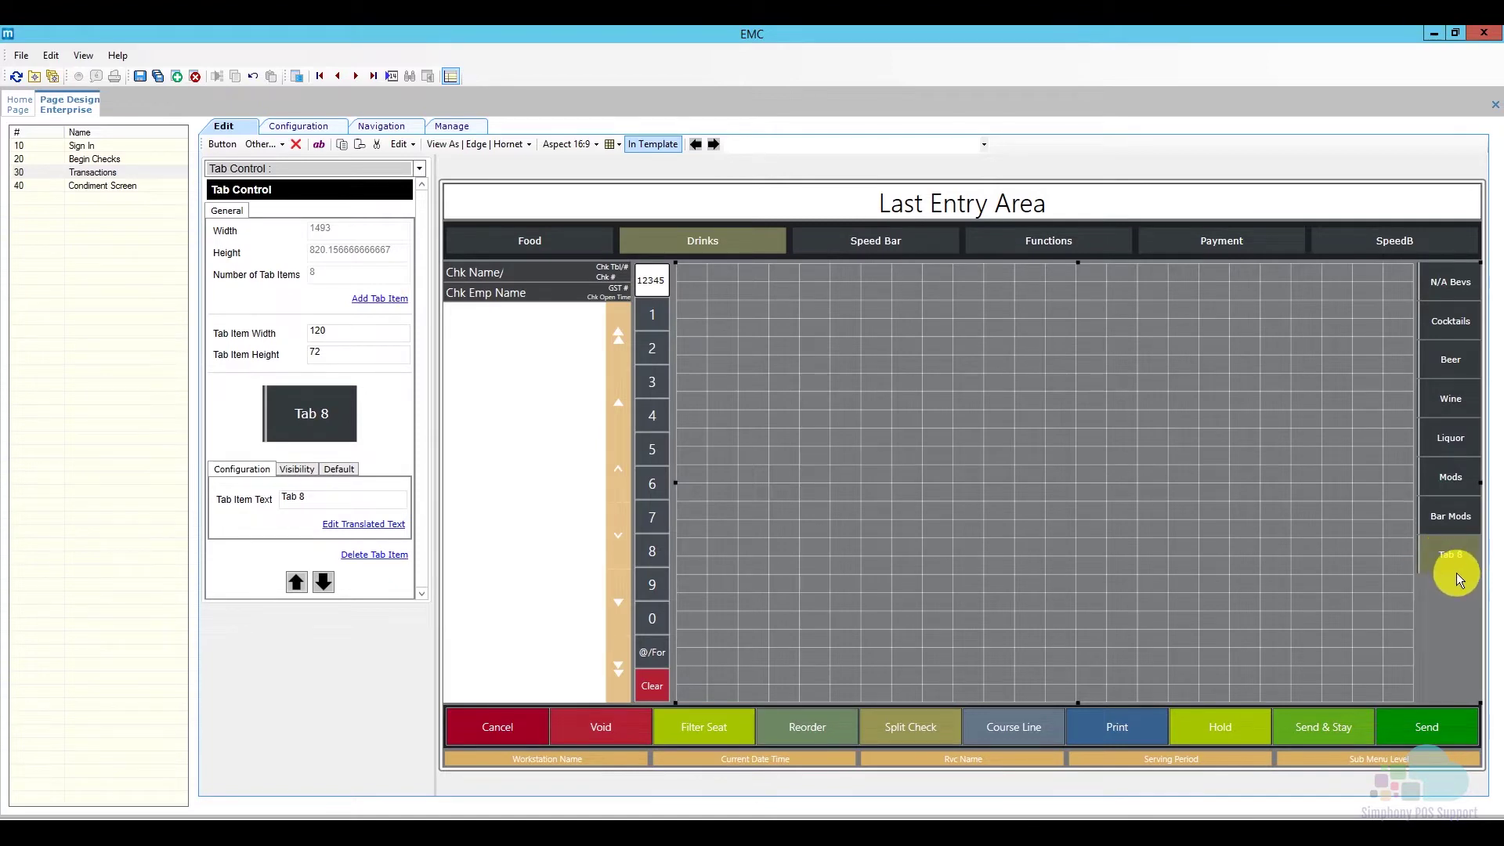
{"action": "left_click", "coordinate": [299, 586]}
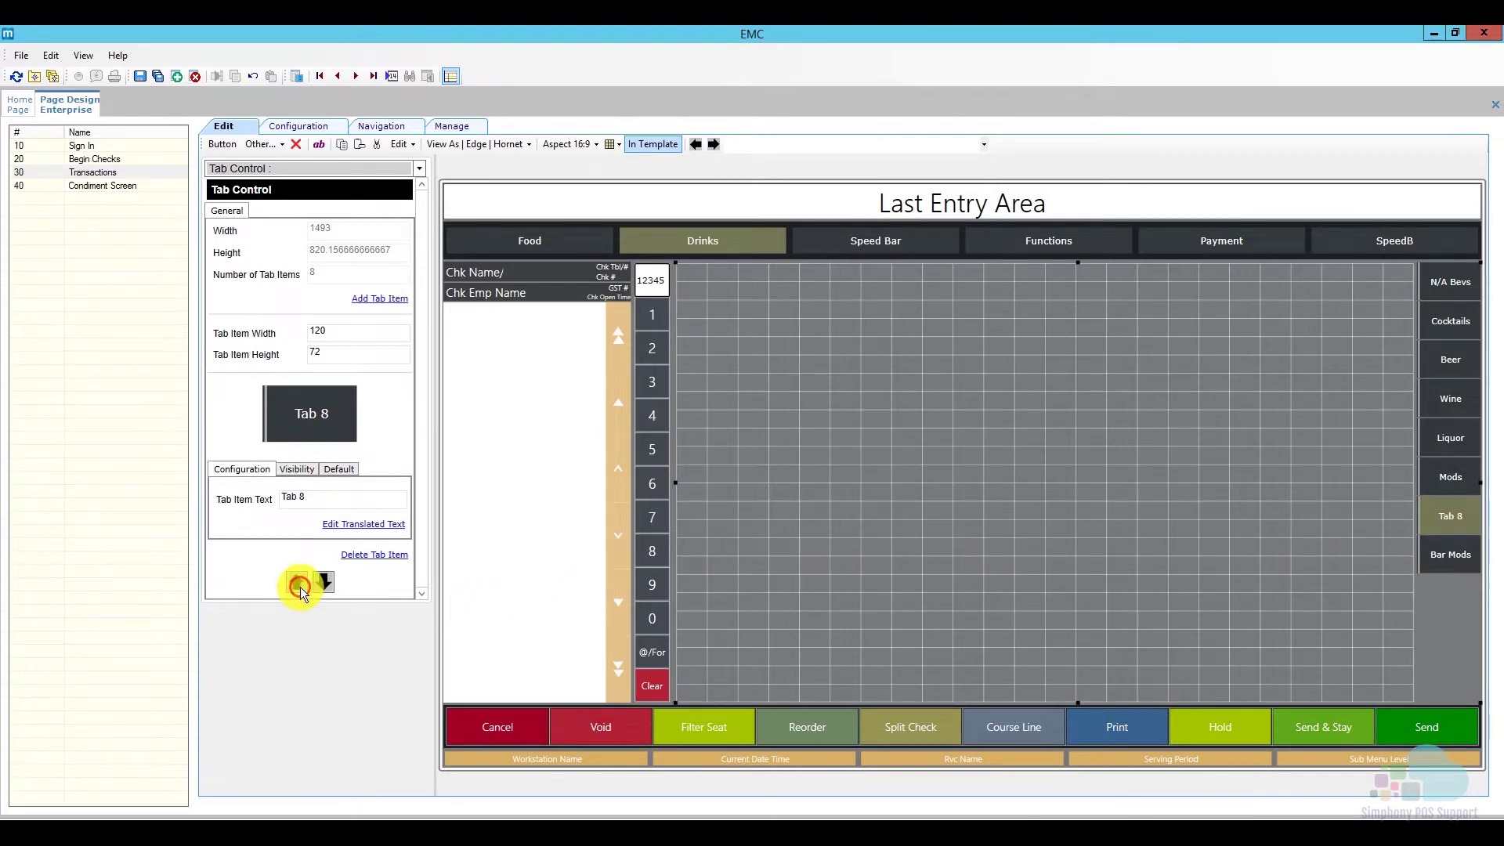
{"action": "left_click", "coordinate": [299, 586]}
{"action": "left_click", "coordinate": [300, 586]}
{"action": "left_click", "coordinate": [299, 586]}
{"action": "left_click", "coordinate": [299, 586]}
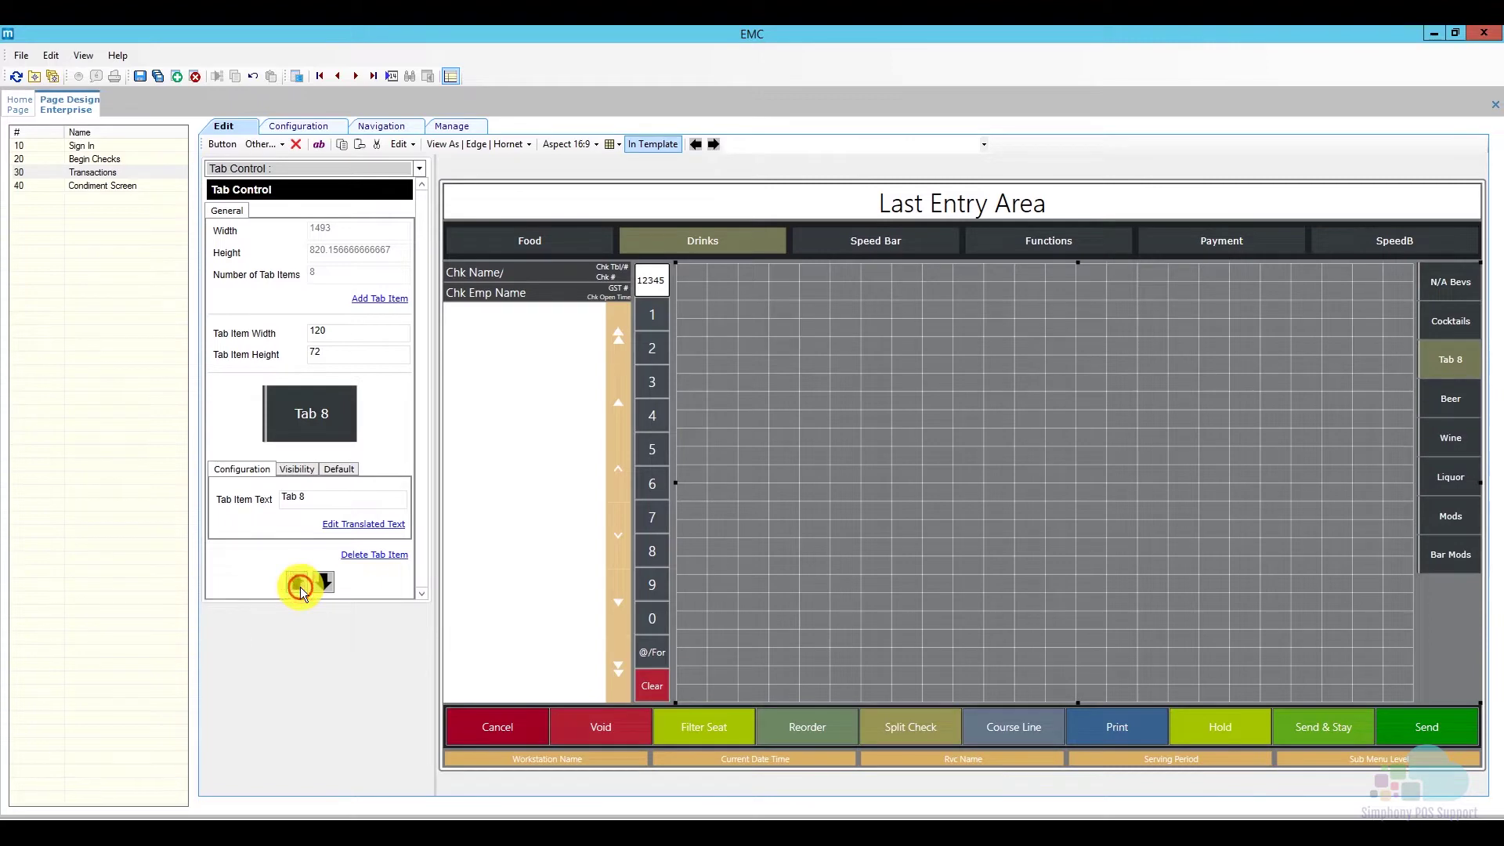
{"action": "left_click", "coordinate": [299, 586]}
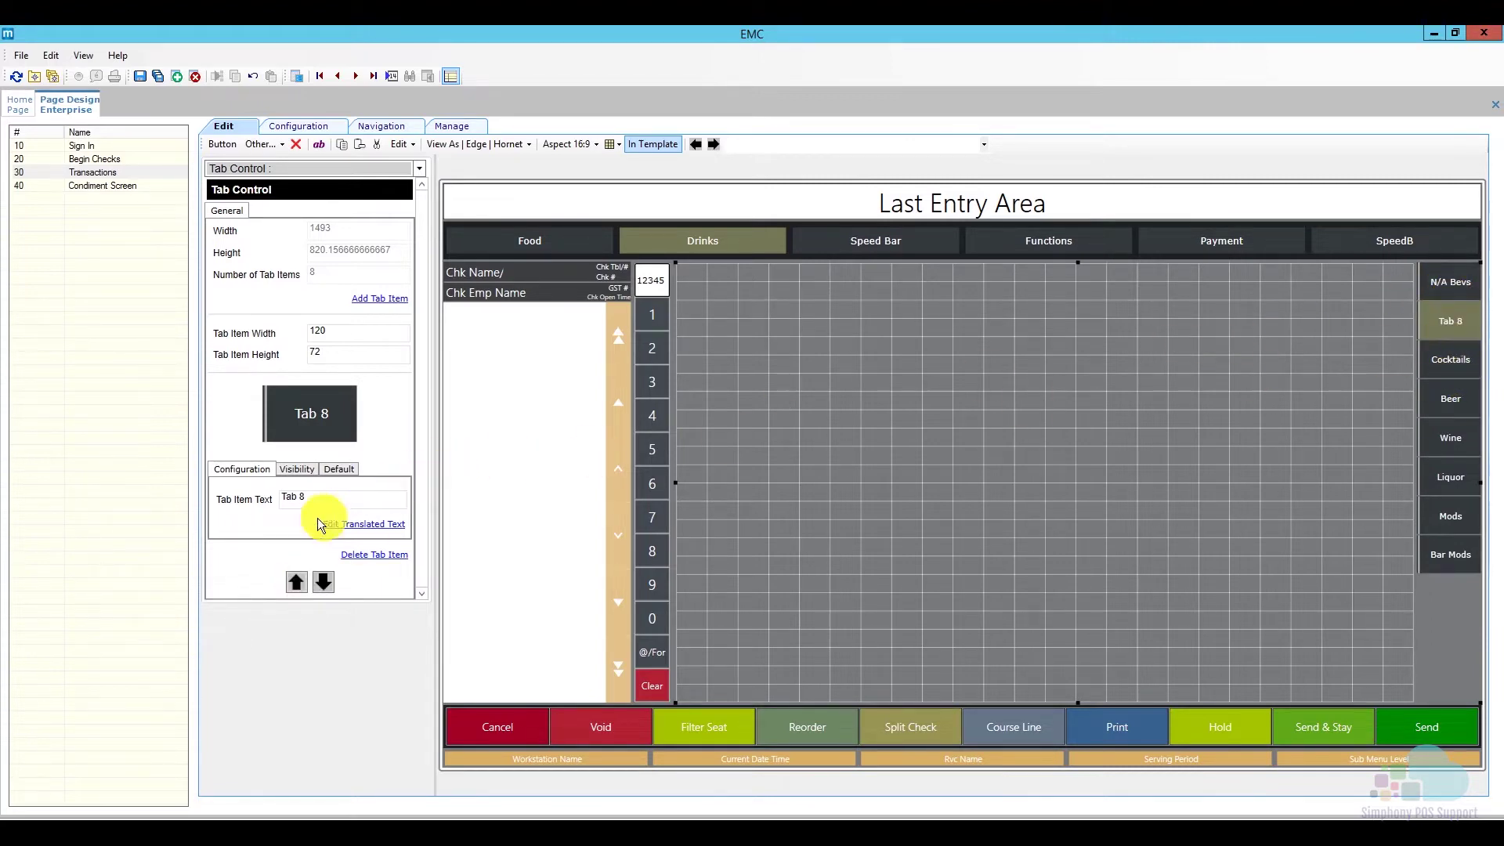
Rename the new subtab from 'Tab 8' to 'Drink Specials' and save the page.
{"action": "left_click", "coordinate": [354, 497]}
{"action": "key", "text": "BackSpace"}
{"action": "key", "text": "BackSpace"}
{"action": "key", "text": "BackSpace"}
{"action": "key", "text": "BackSpace"}
{"action": "key", "text": "BackSpace"}
{"action": "type", "text": "Dri"}
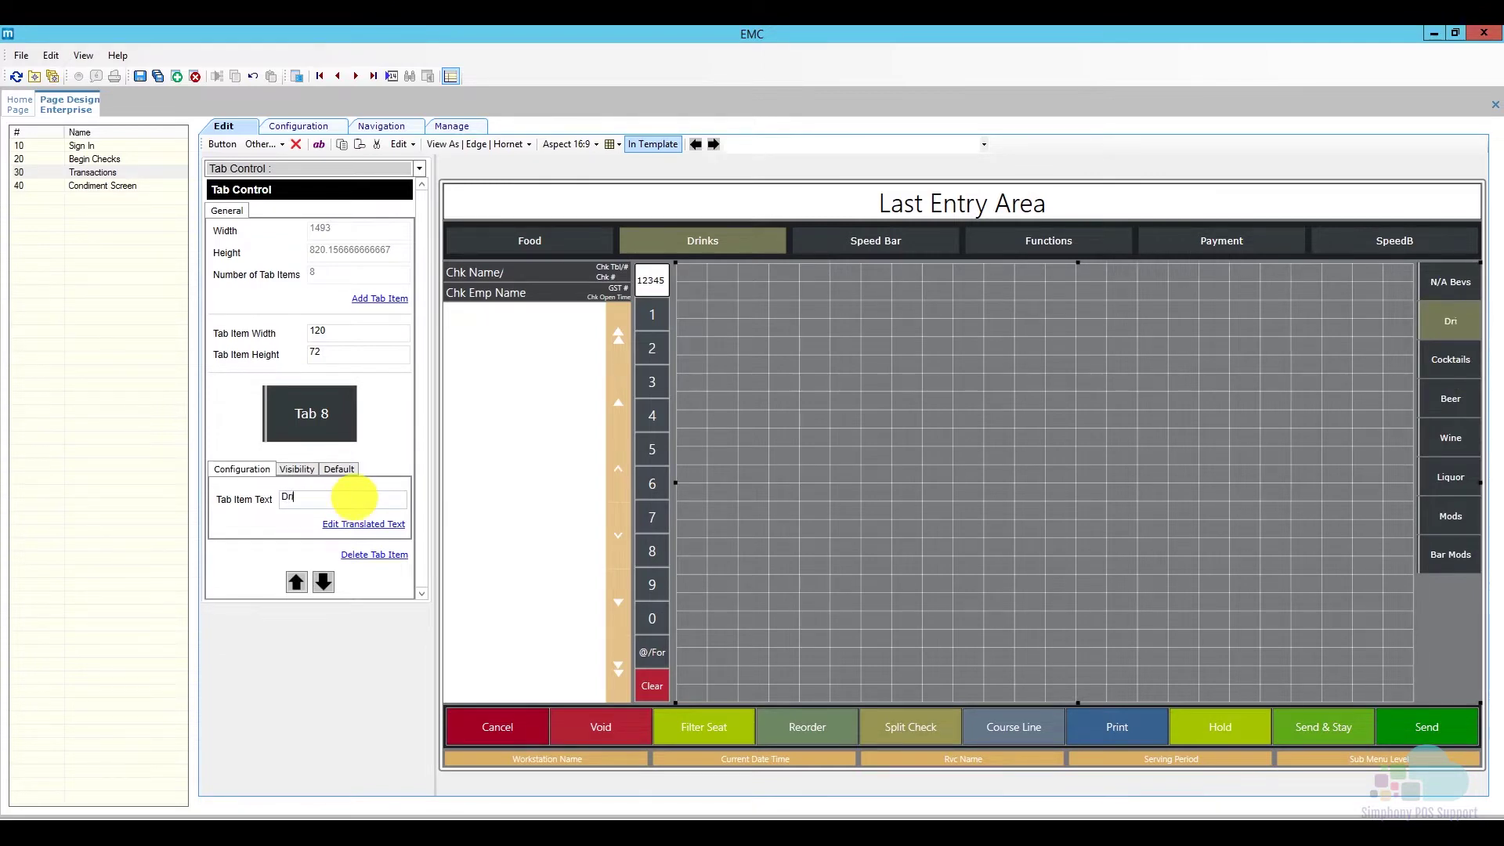
{"action": "type", "text": "nk Specials"}
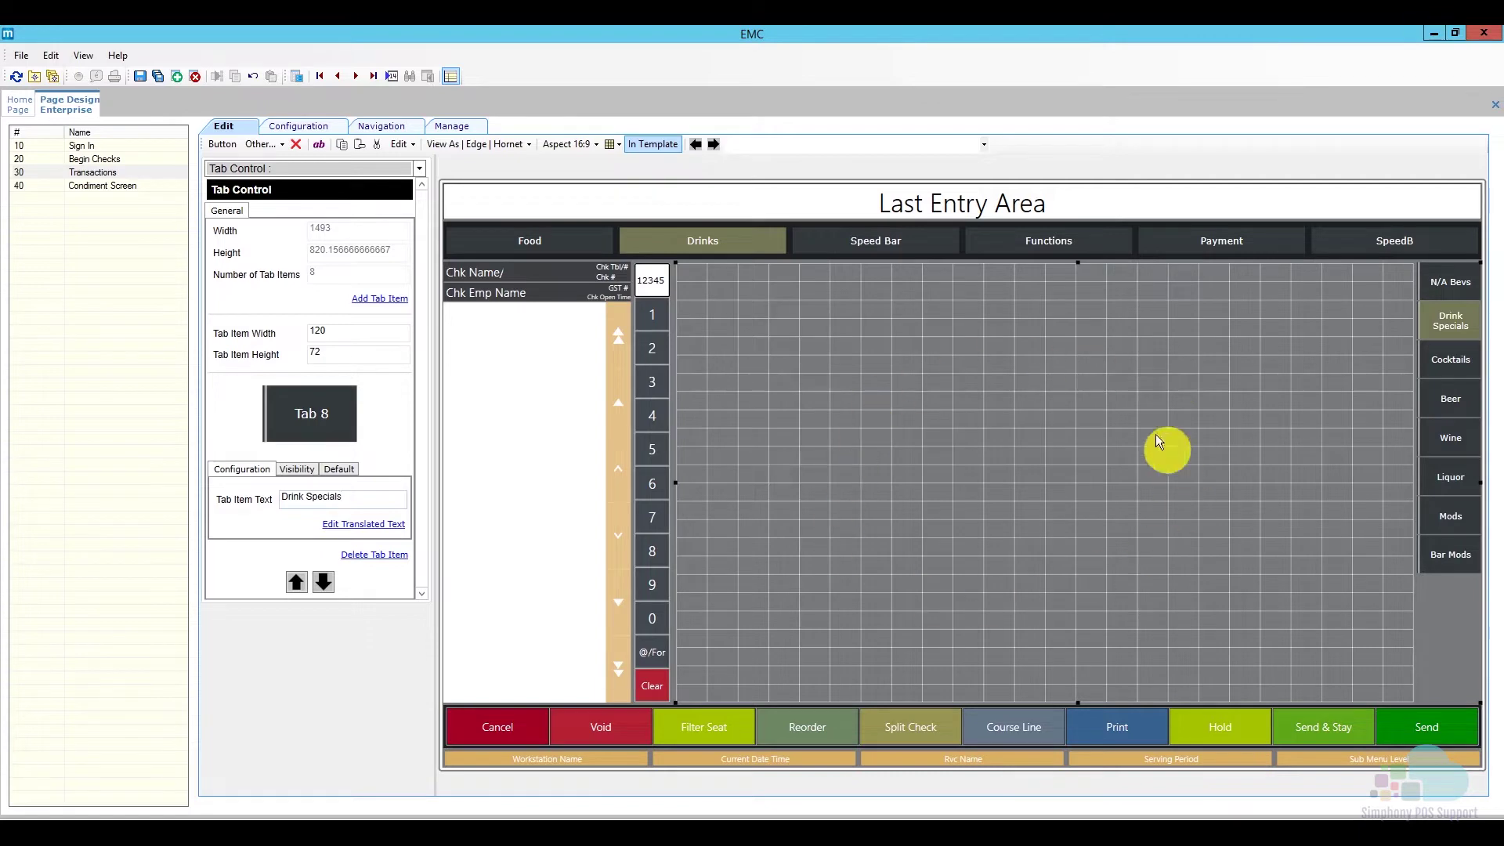
{"action": "left_click", "coordinate": [142, 76]}
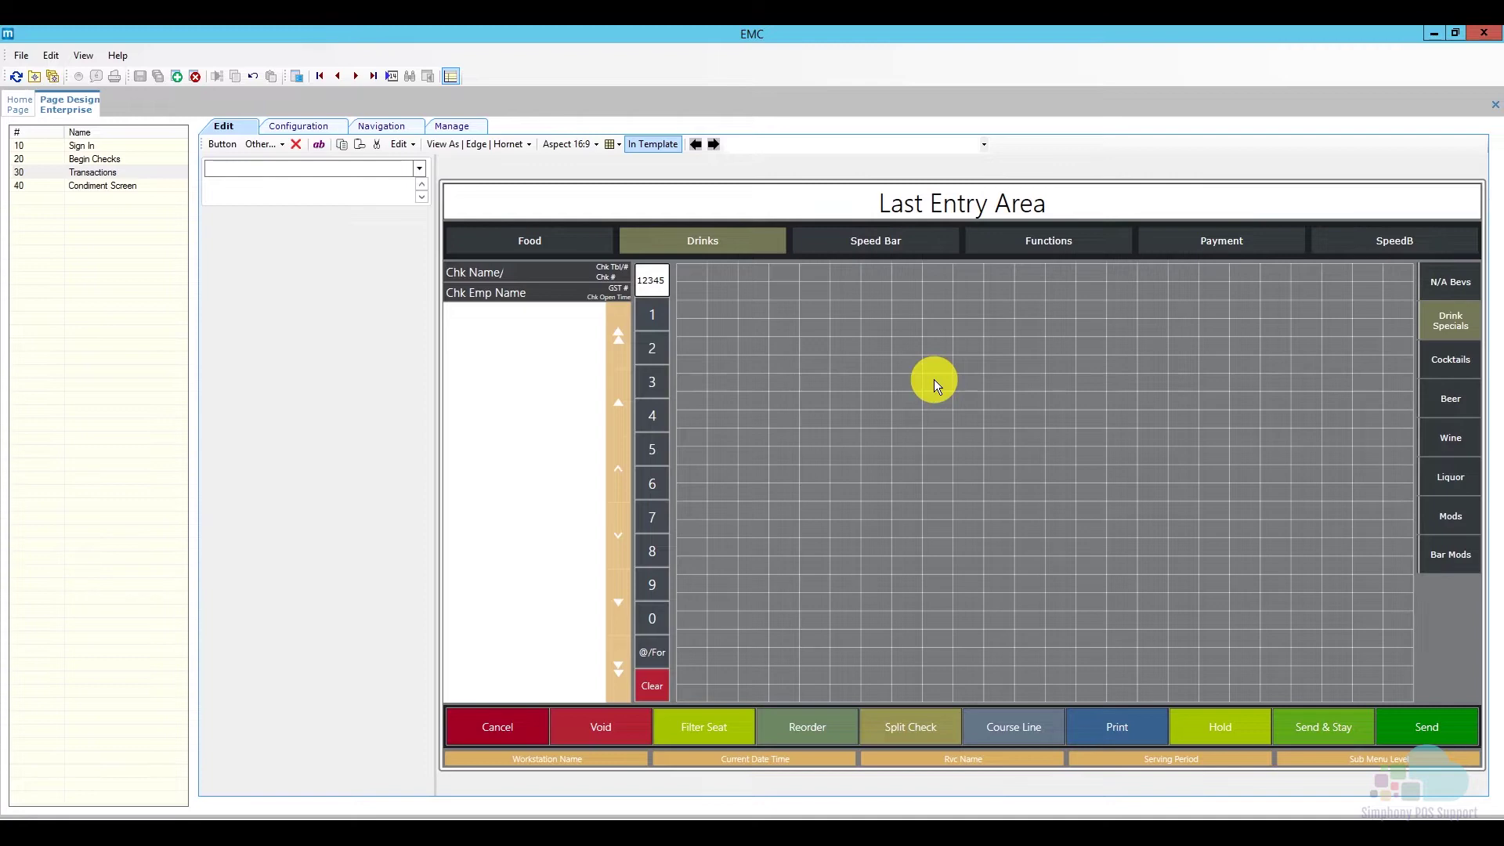
{"action": "left_click", "coordinate": [1451, 287]}
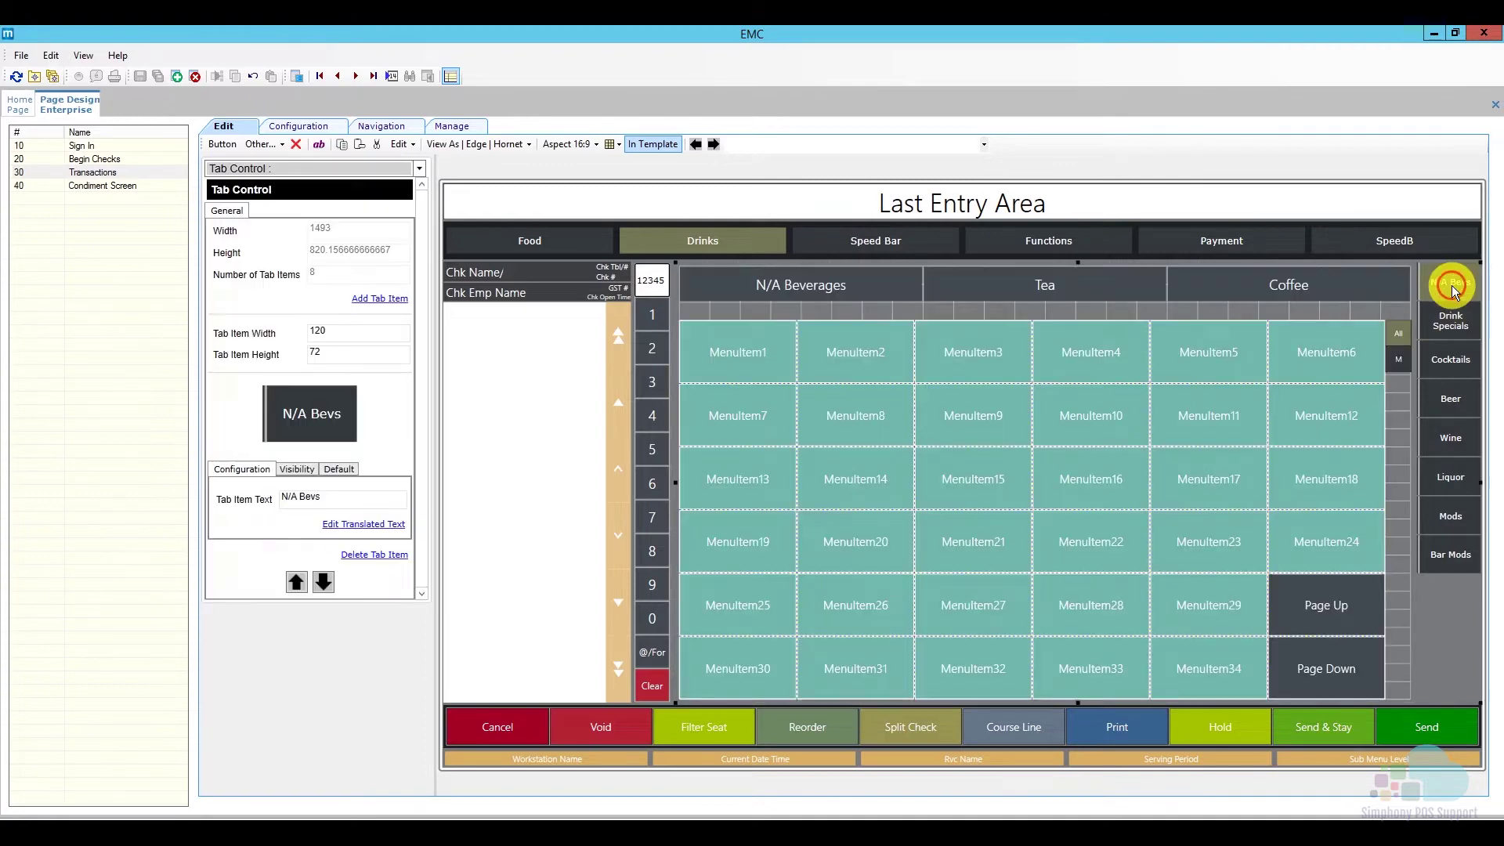
{"action": "mouse_move", "coordinate": [983, 470]}
{"action": "left_mouse_down"}
{"action": "mouse_move", "coordinate": [1005, 497]}
{"action": "mouse_move", "coordinate": [992, 466]}
{"action": "left_mouse_up"}
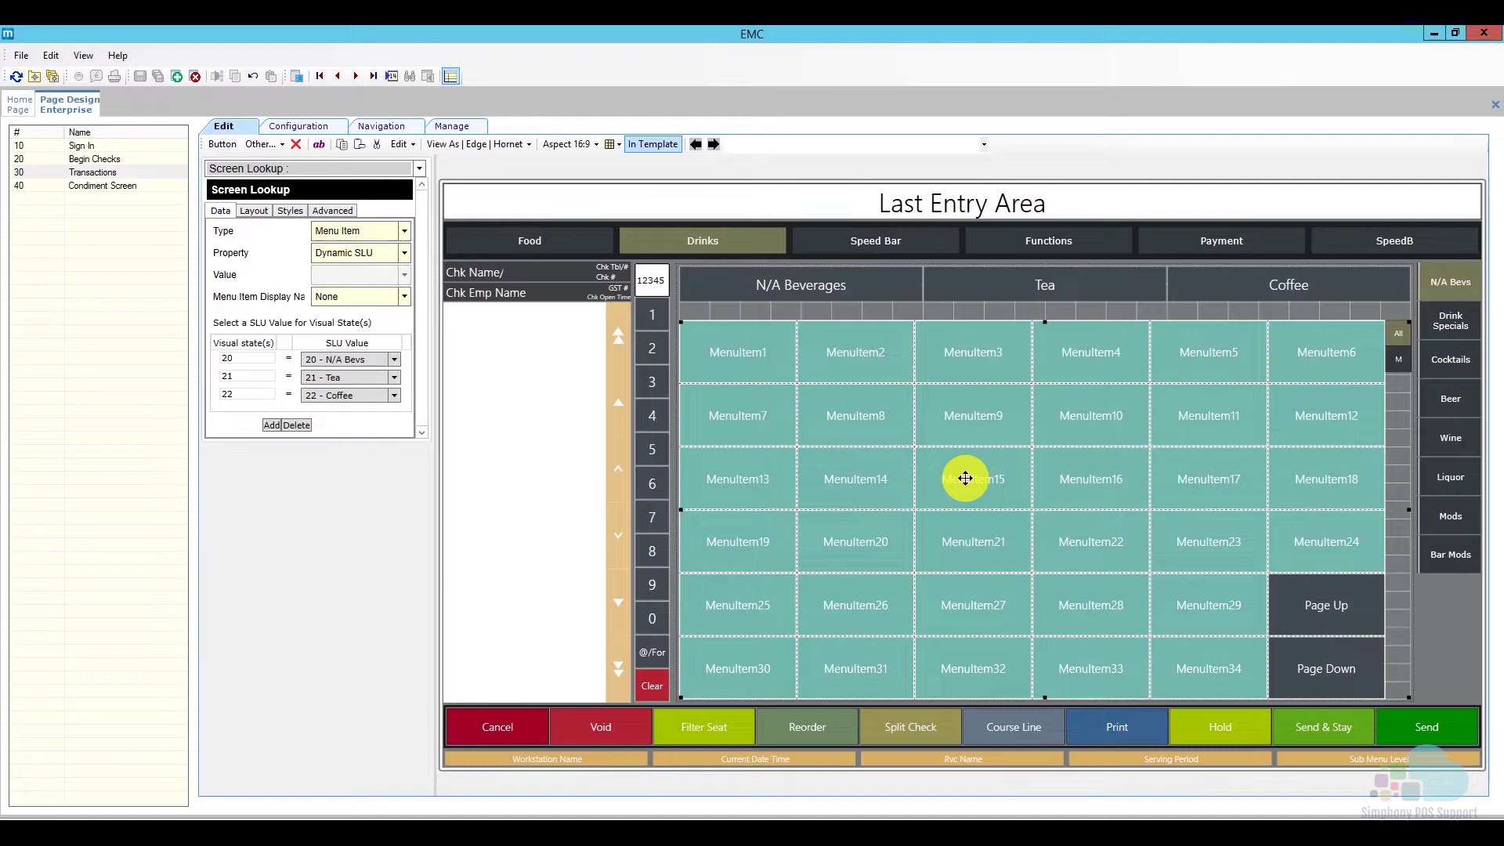
{"action": "left_click", "coordinate": [1443, 556]}
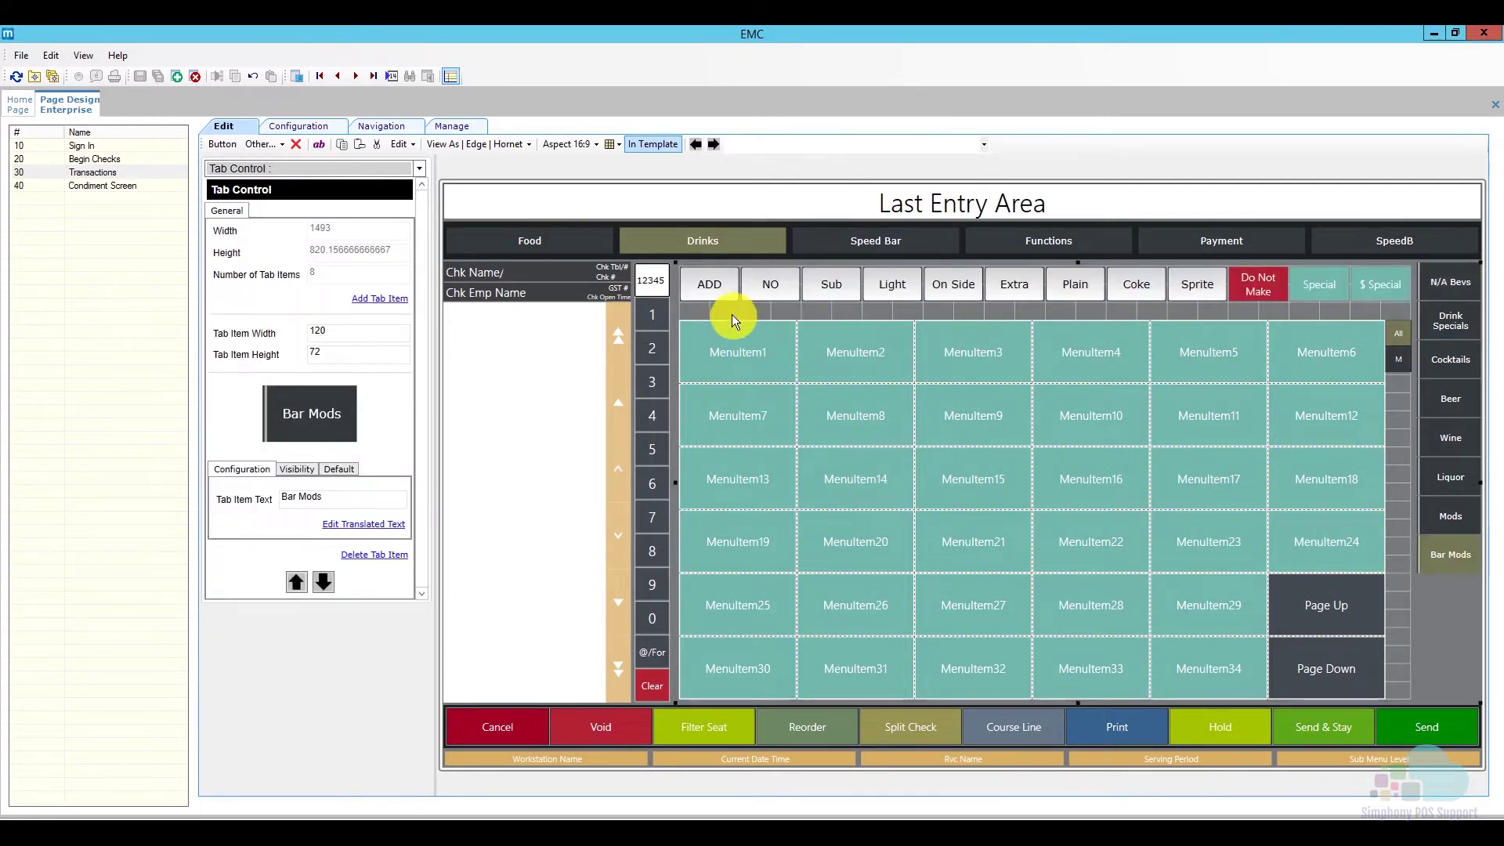
{"action": "mouse_move", "coordinate": [716, 281]}
{"action": "left_mouse_down"}
{"action": "mouse_move", "coordinate": [715, 309]}
{"action": "mouse_move", "coordinate": [698, 303]}
{"action": "mouse_move", "coordinate": [718, 318]}
{"action": "mouse_move", "coordinate": [712, 289]}
{"action": "left_mouse_up"}
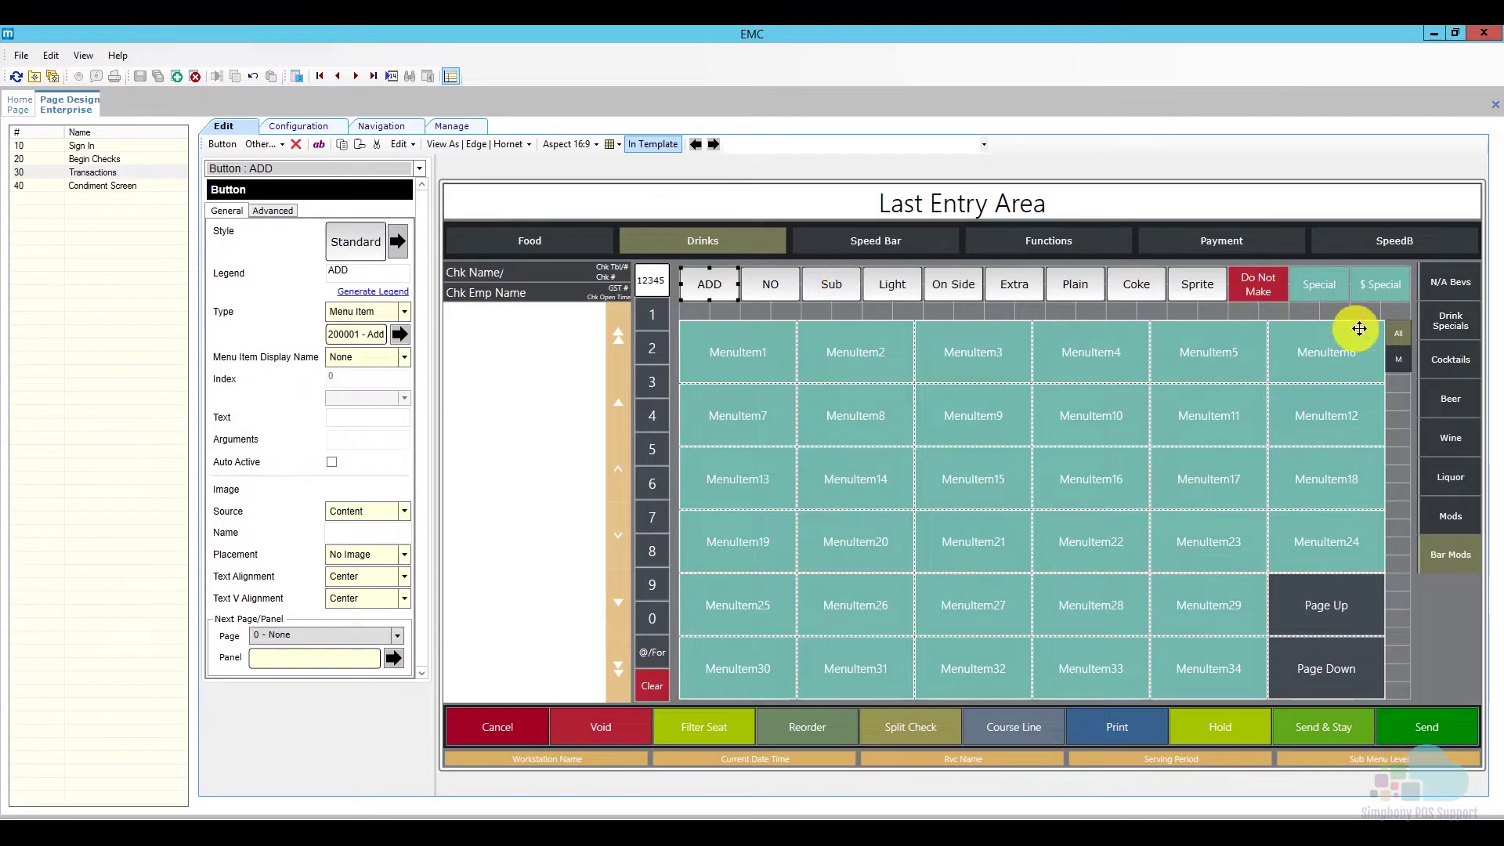
{"action": "left_click", "coordinate": [1454, 318]}
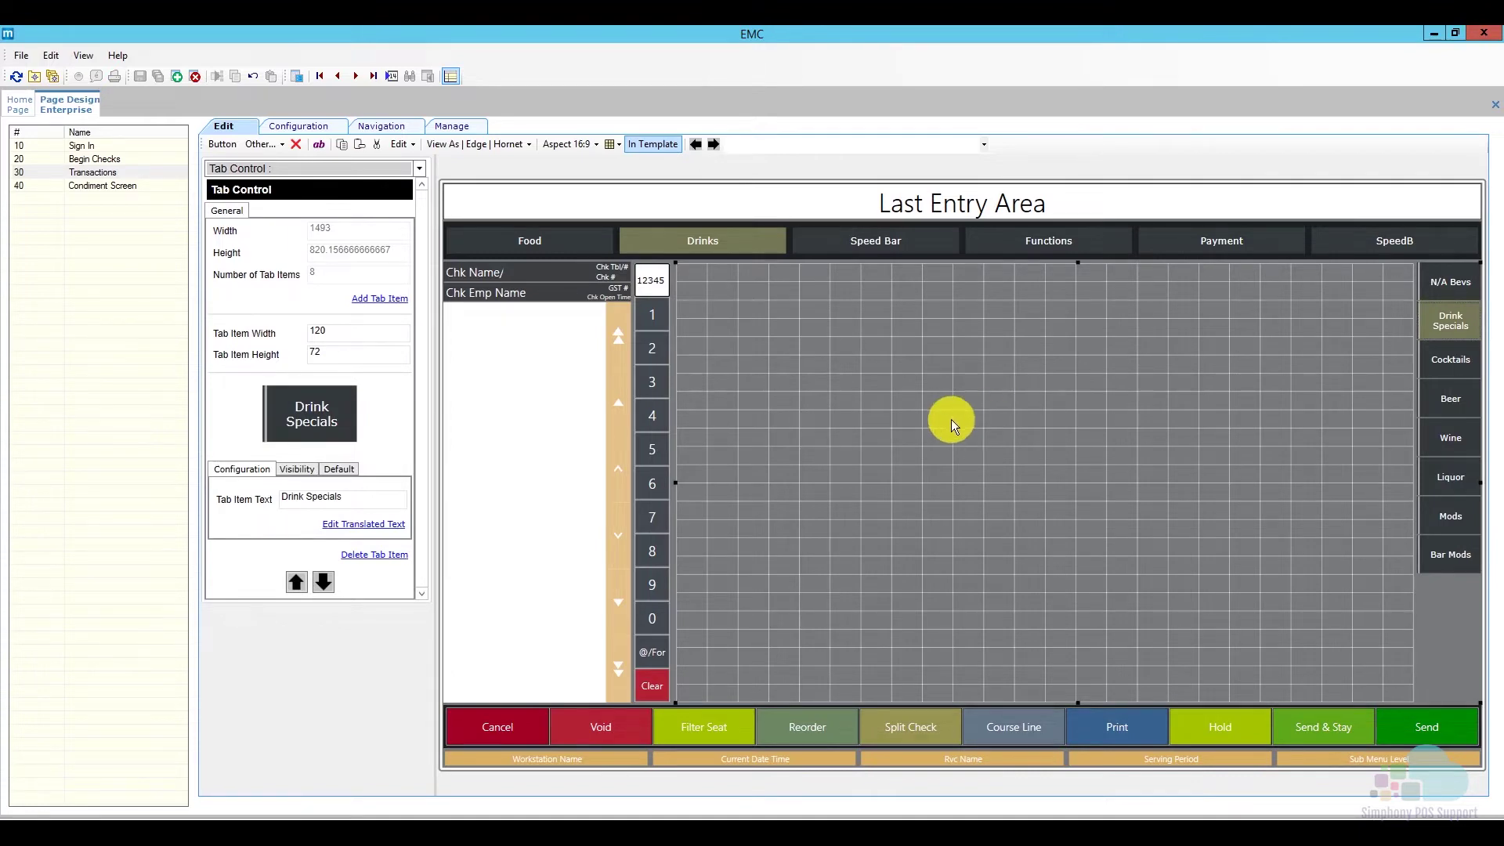
Close the page designer, name Menu Item SLU 29 'Drink Specials', save, and close the SLU list.
{"action": "right_click", "coordinate": [96, 112]}
{"action": "left_click", "coordinate": [110, 119]}
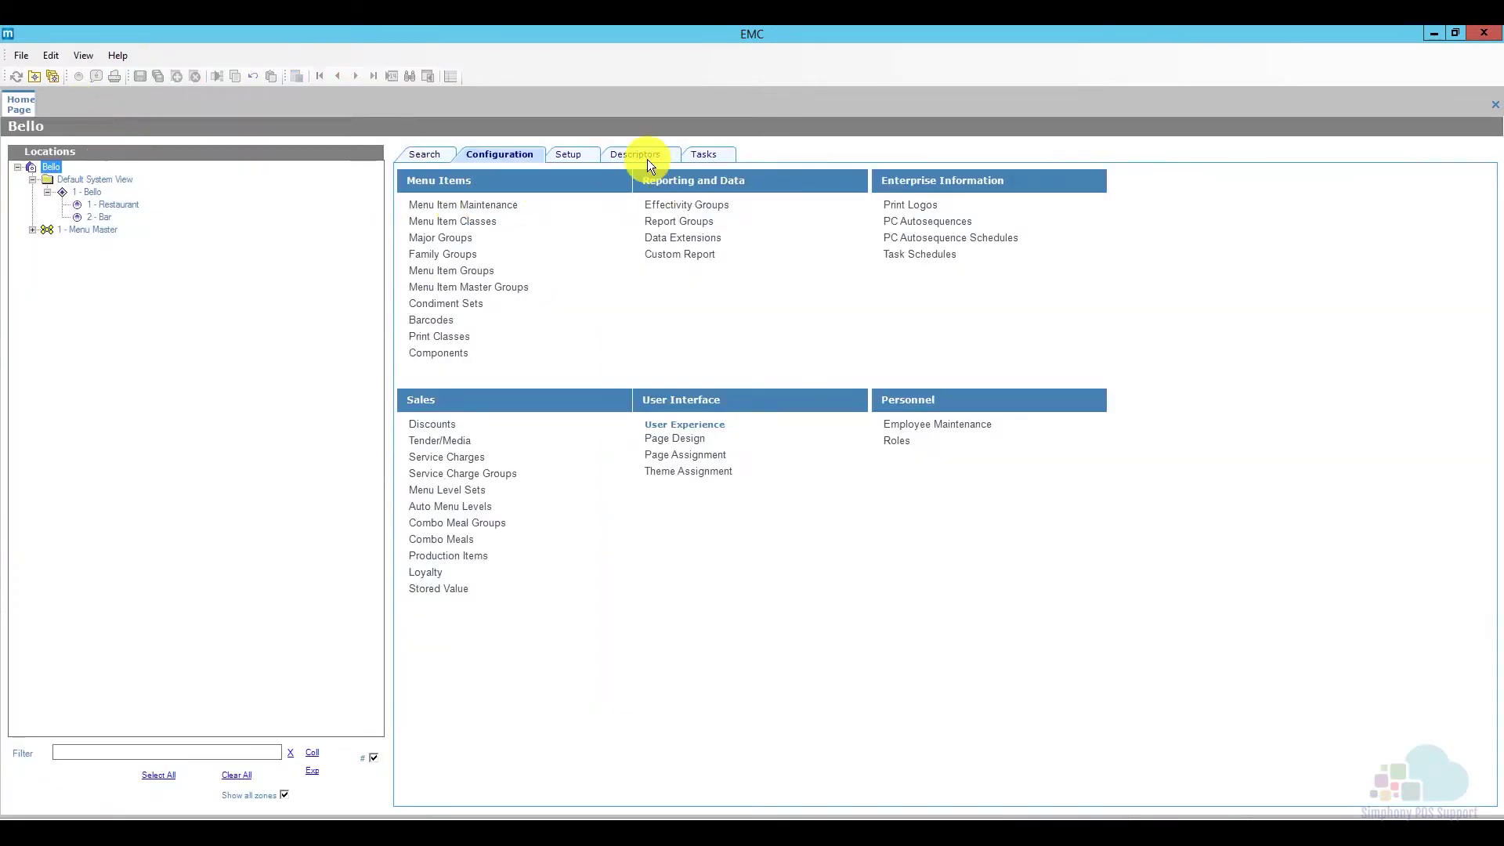
{"action": "left_click", "coordinate": [646, 158]}
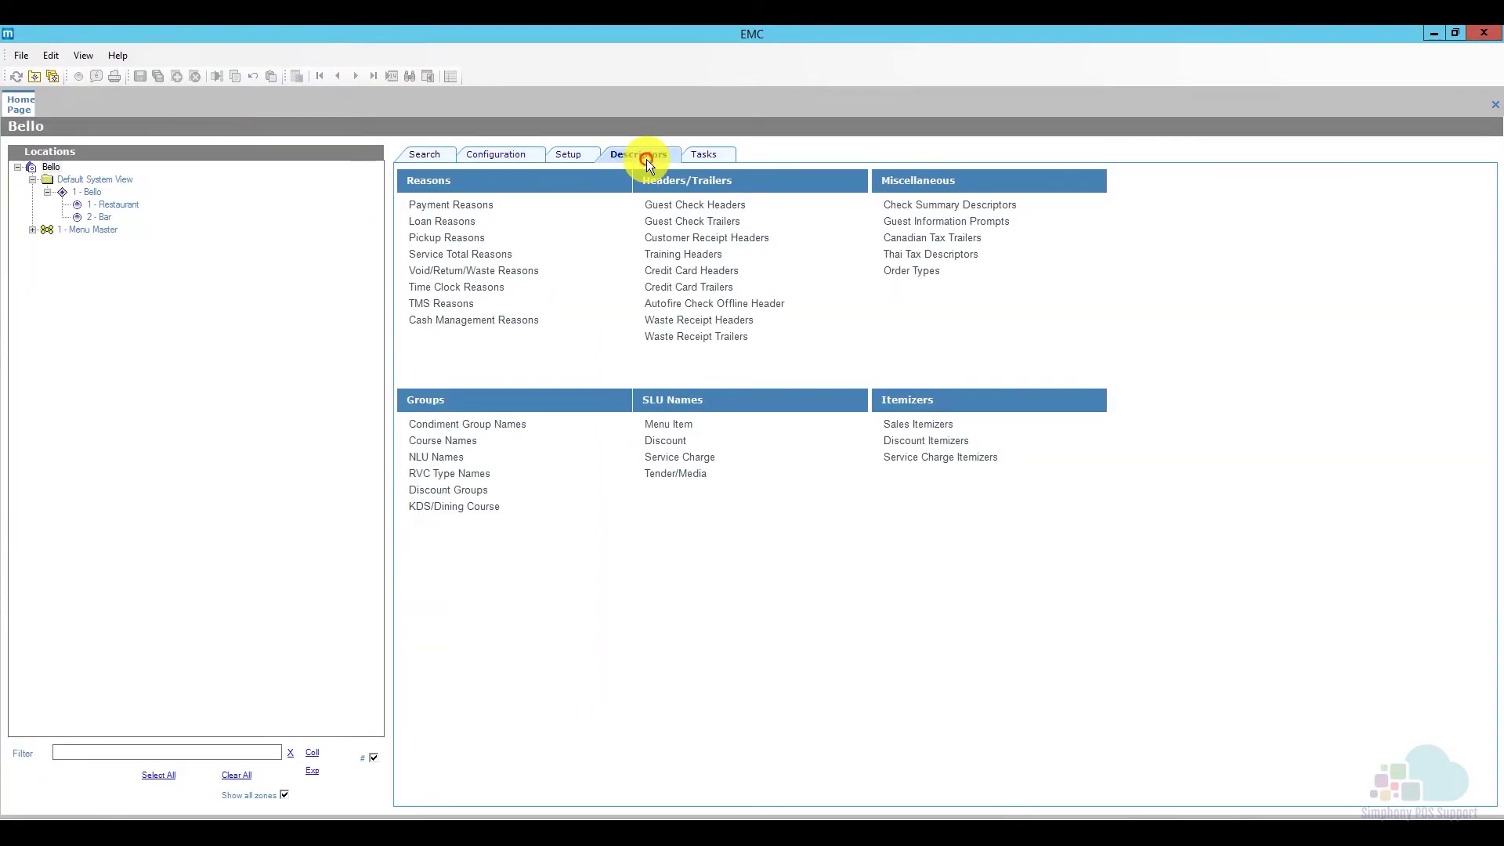
{"action": "left_click", "coordinate": [679, 429]}
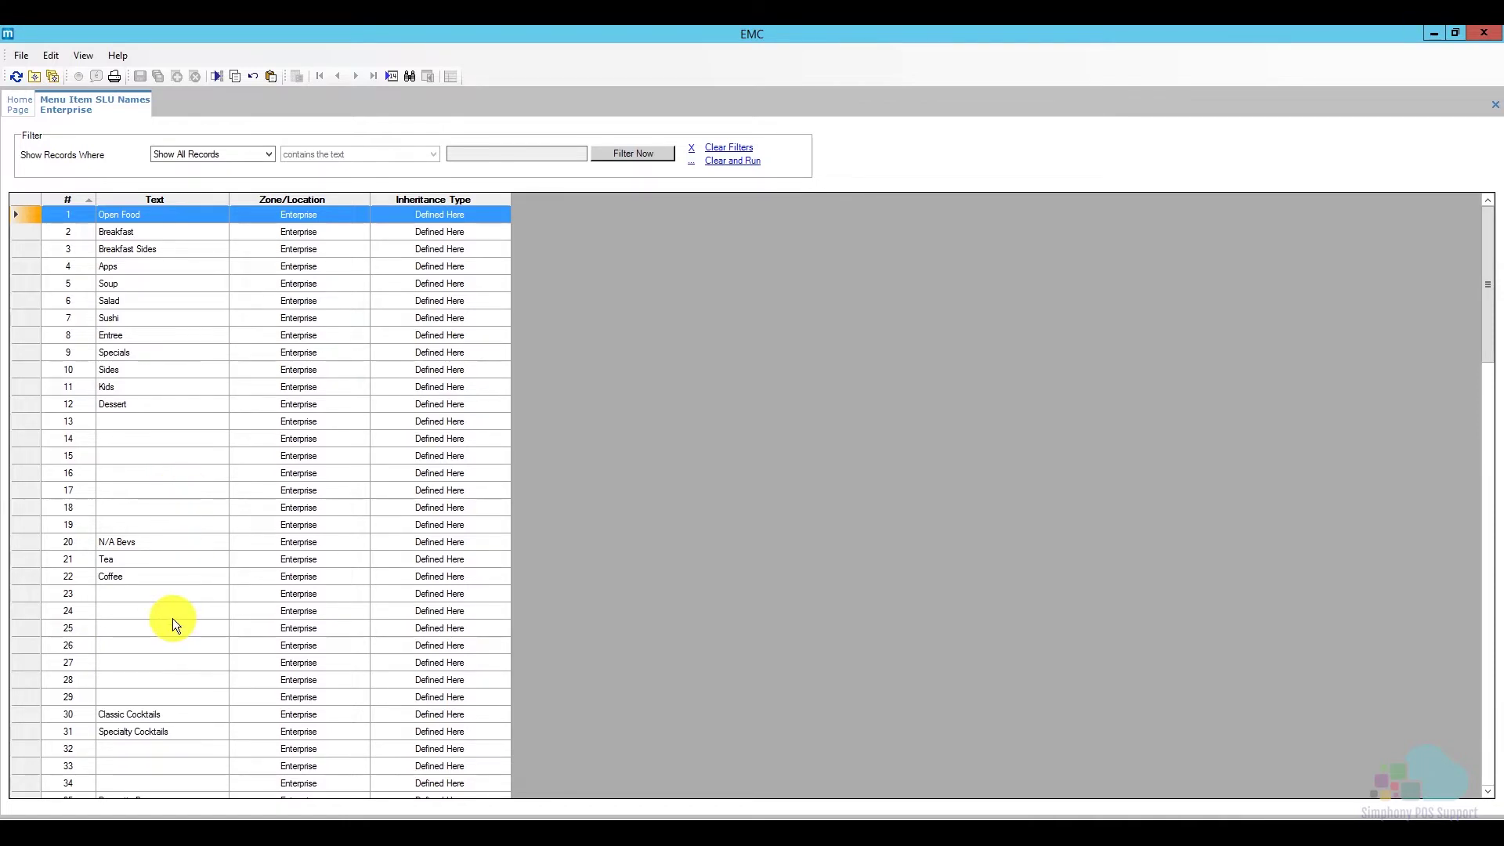
{"action": "left_click", "coordinate": [119, 696]}
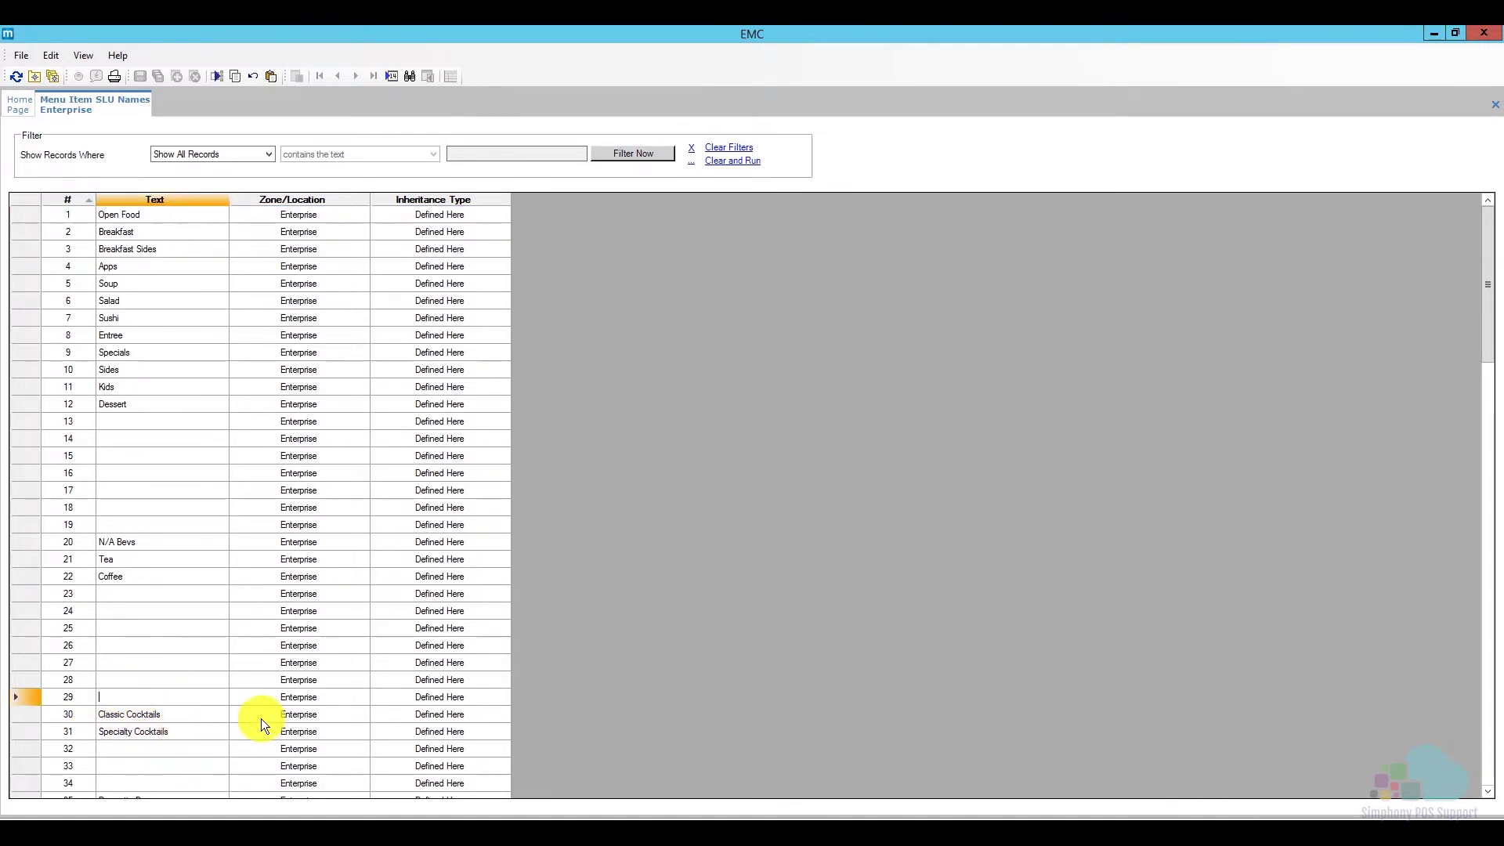
{"action": "type", "text": "Drink"}
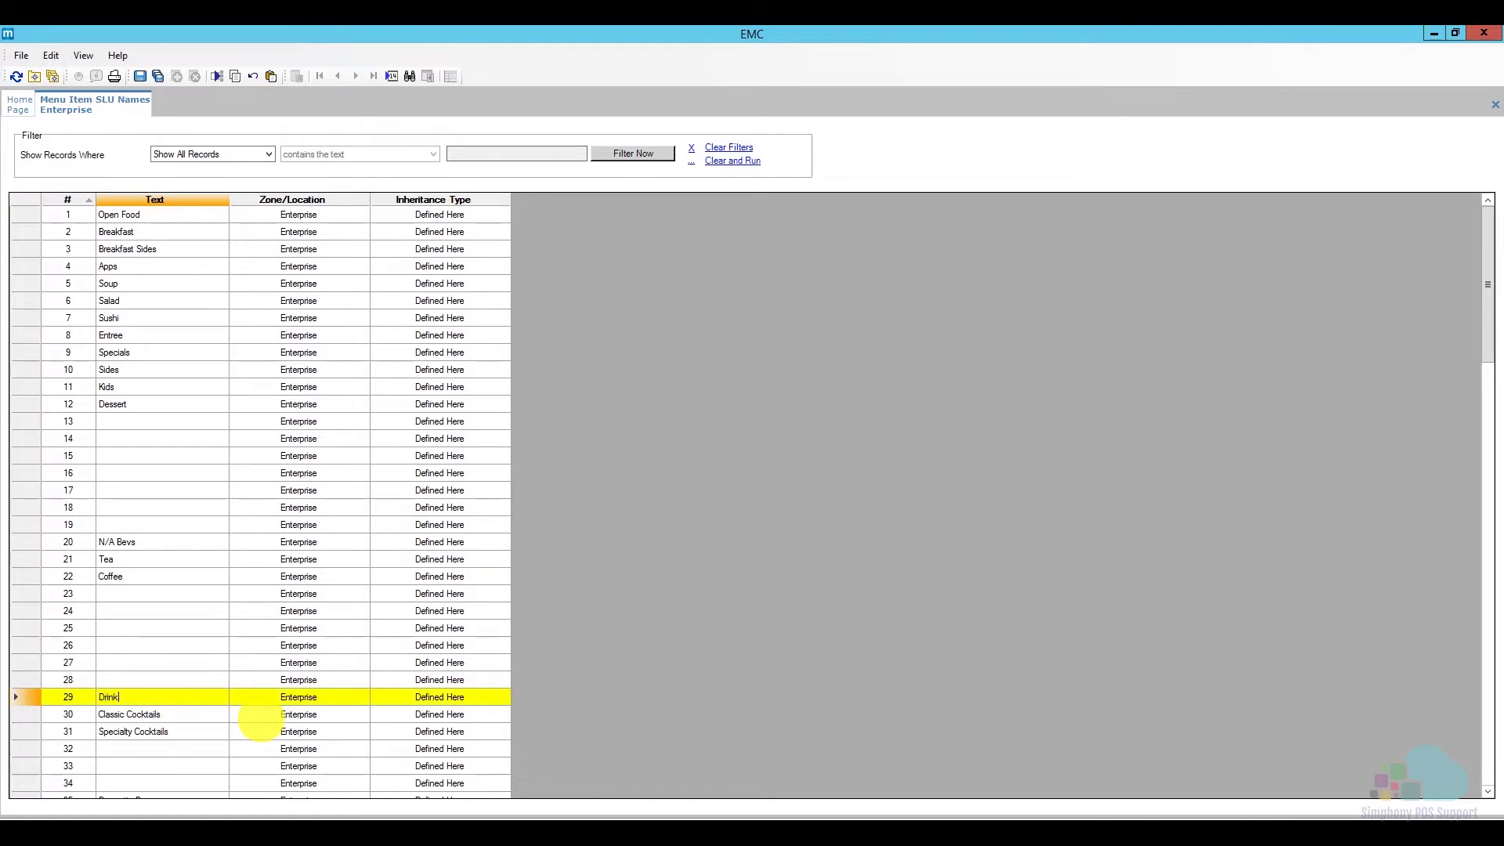
{"action": "type", "text": " Specials"}
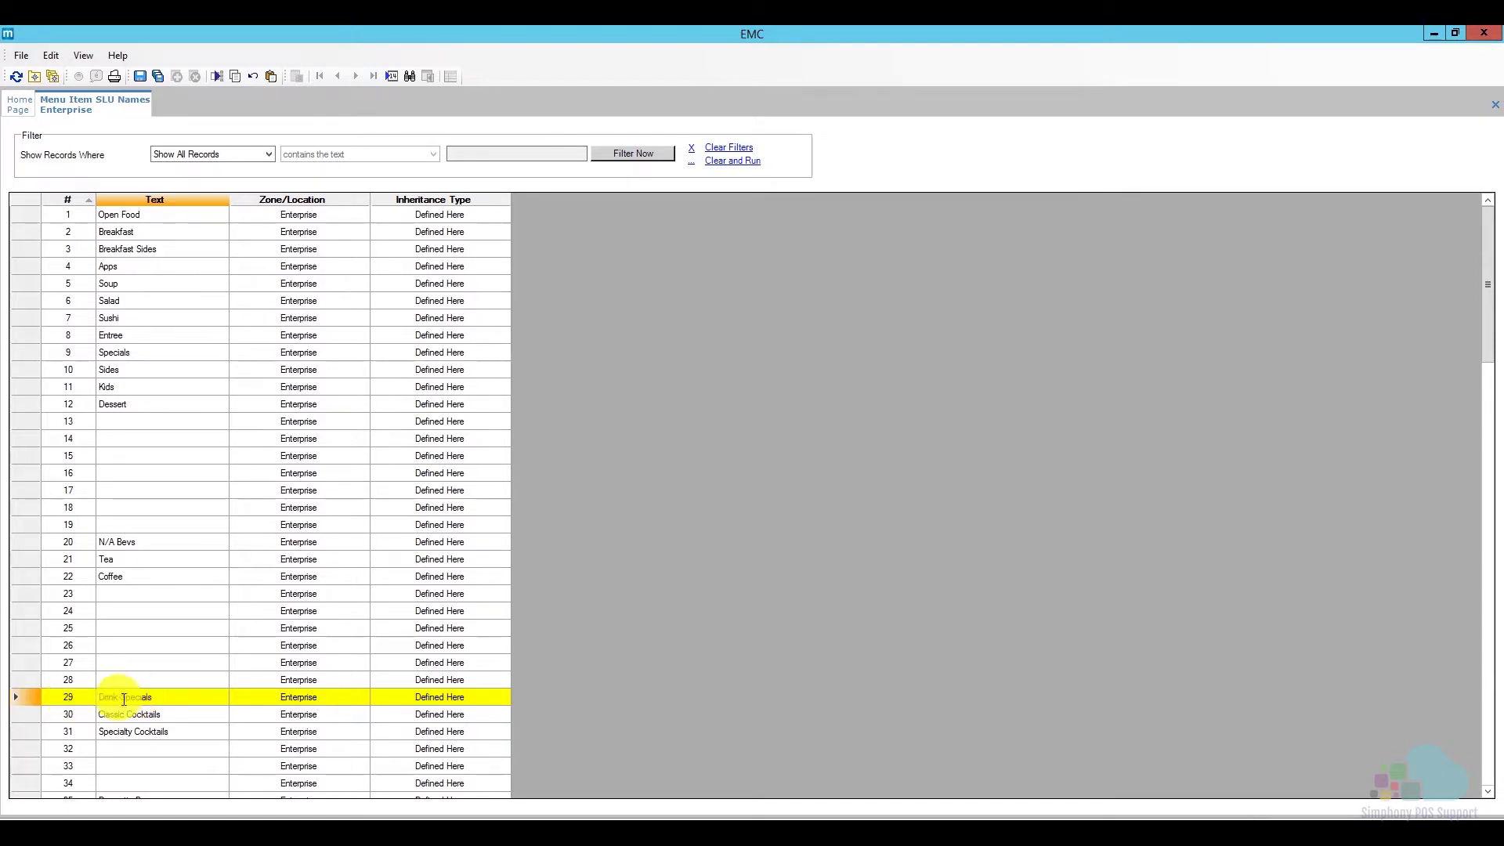
{"action": "left_click", "coordinate": [139, 75]}
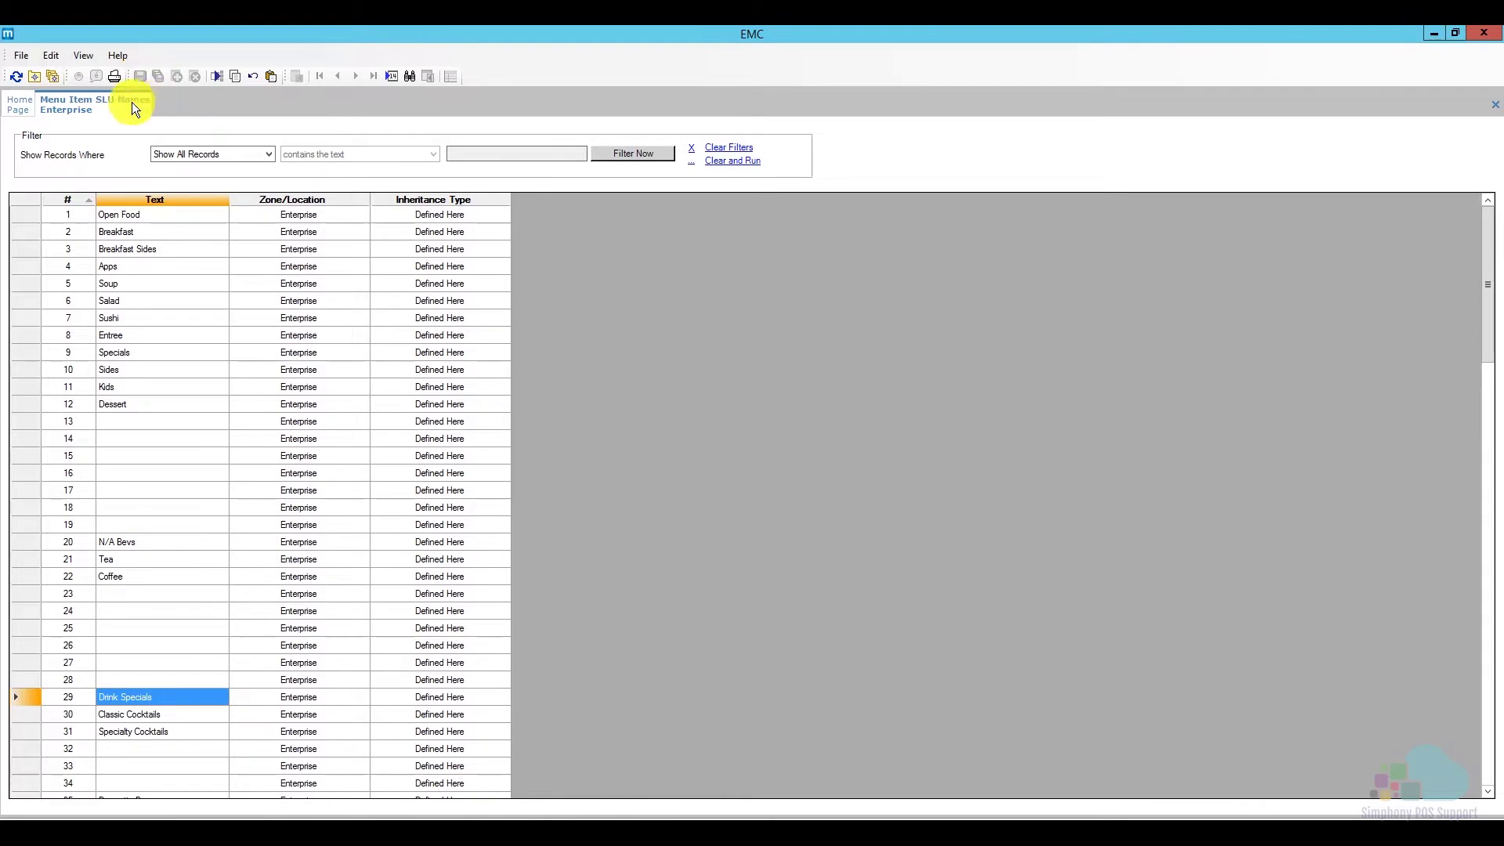
{"action": "right_click", "coordinate": [144, 104]}
{"action": "left_click", "coordinate": [163, 110]}
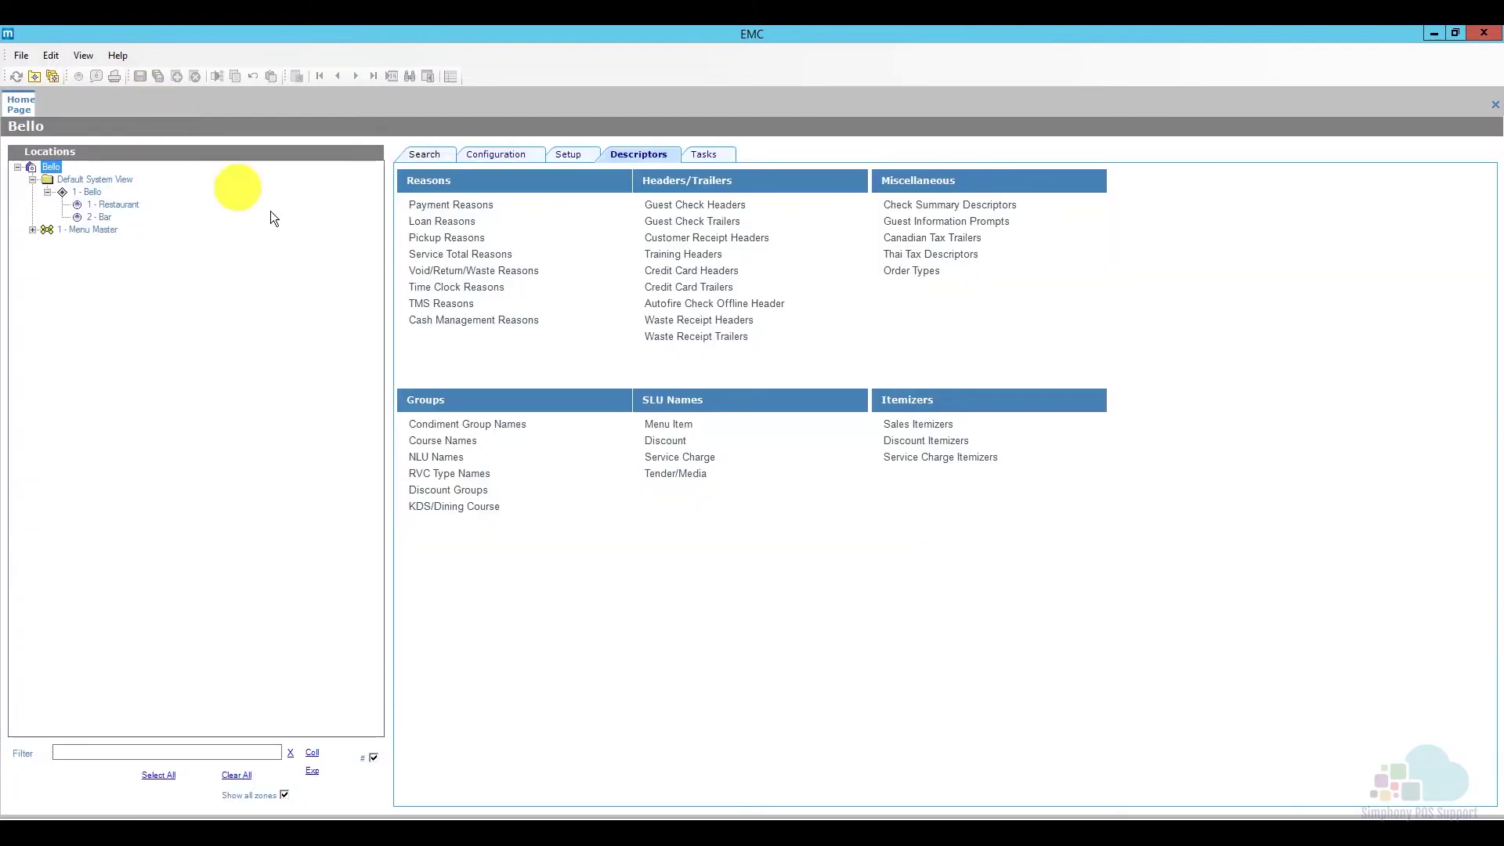
Reopen the Transactions page design at 16:9 on its Drinks tab.
{"action": "left_click", "coordinate": [511, 157]}
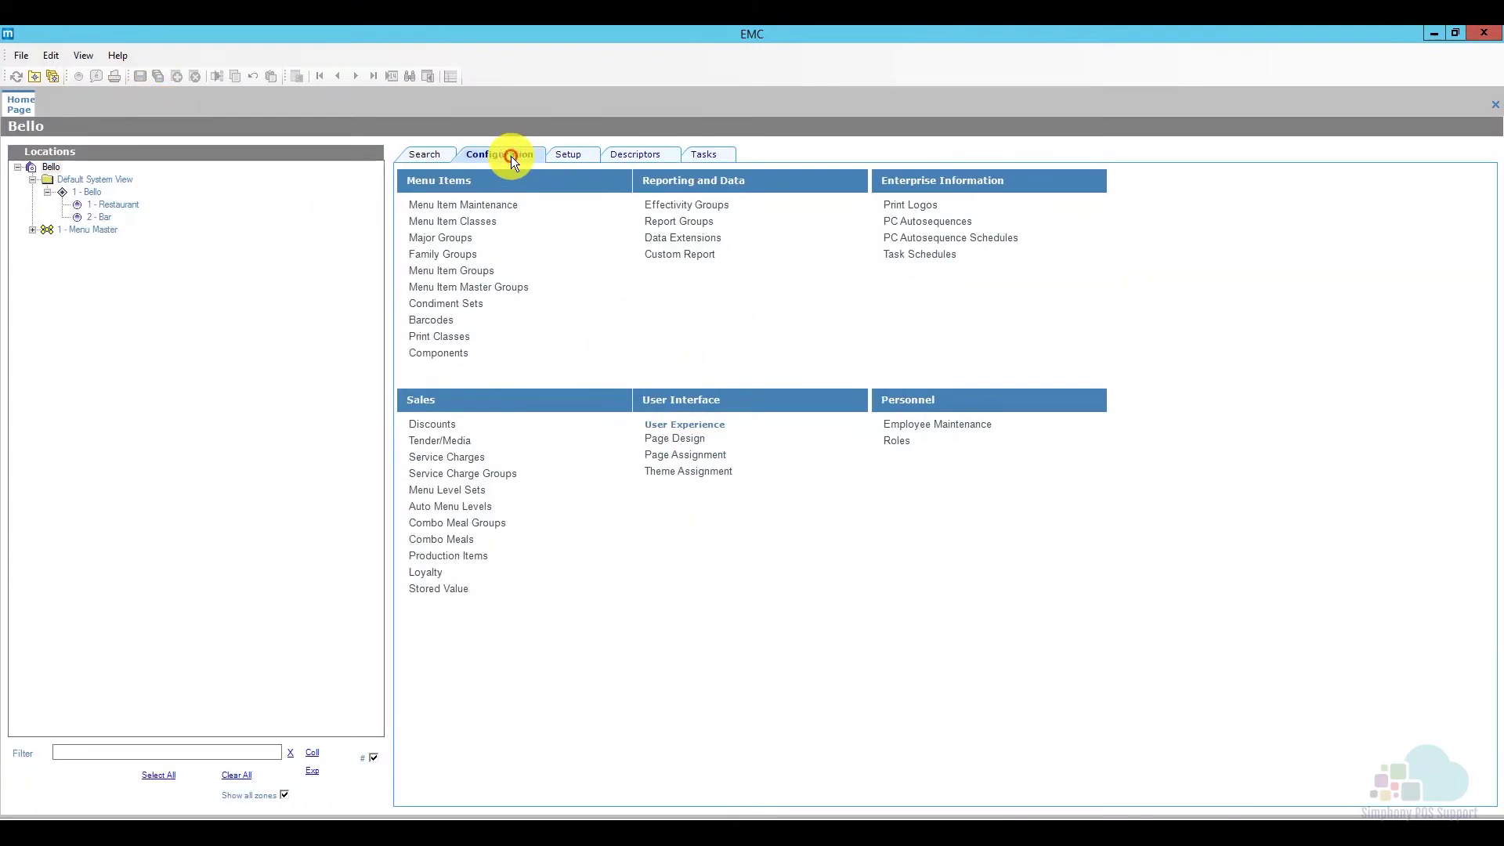
{"action": "left_click", "coordinate": [687, 440]}
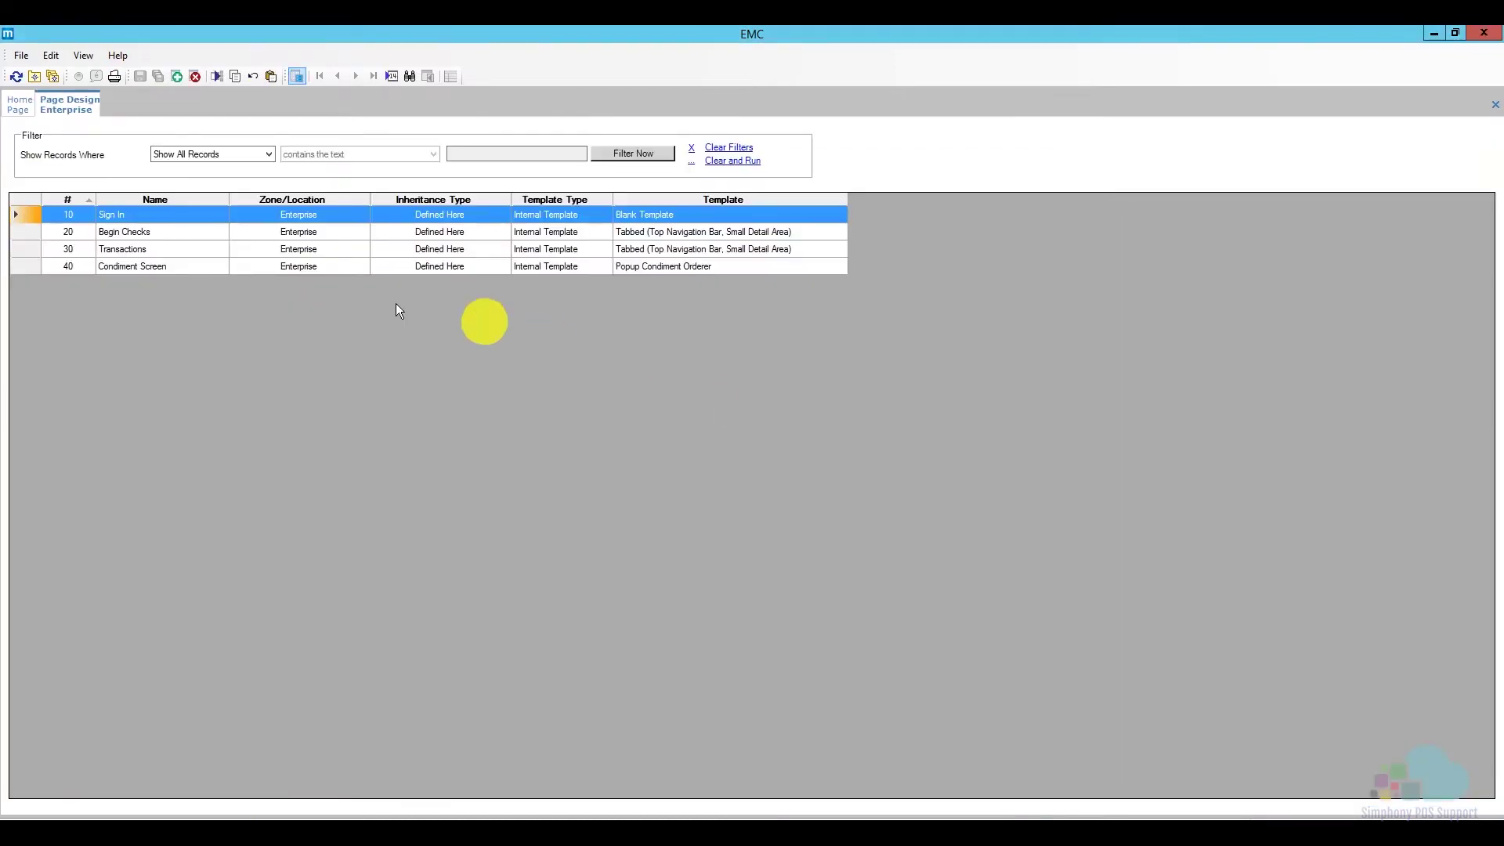
{"action": "double_click", "coordinate": [23, 248]}
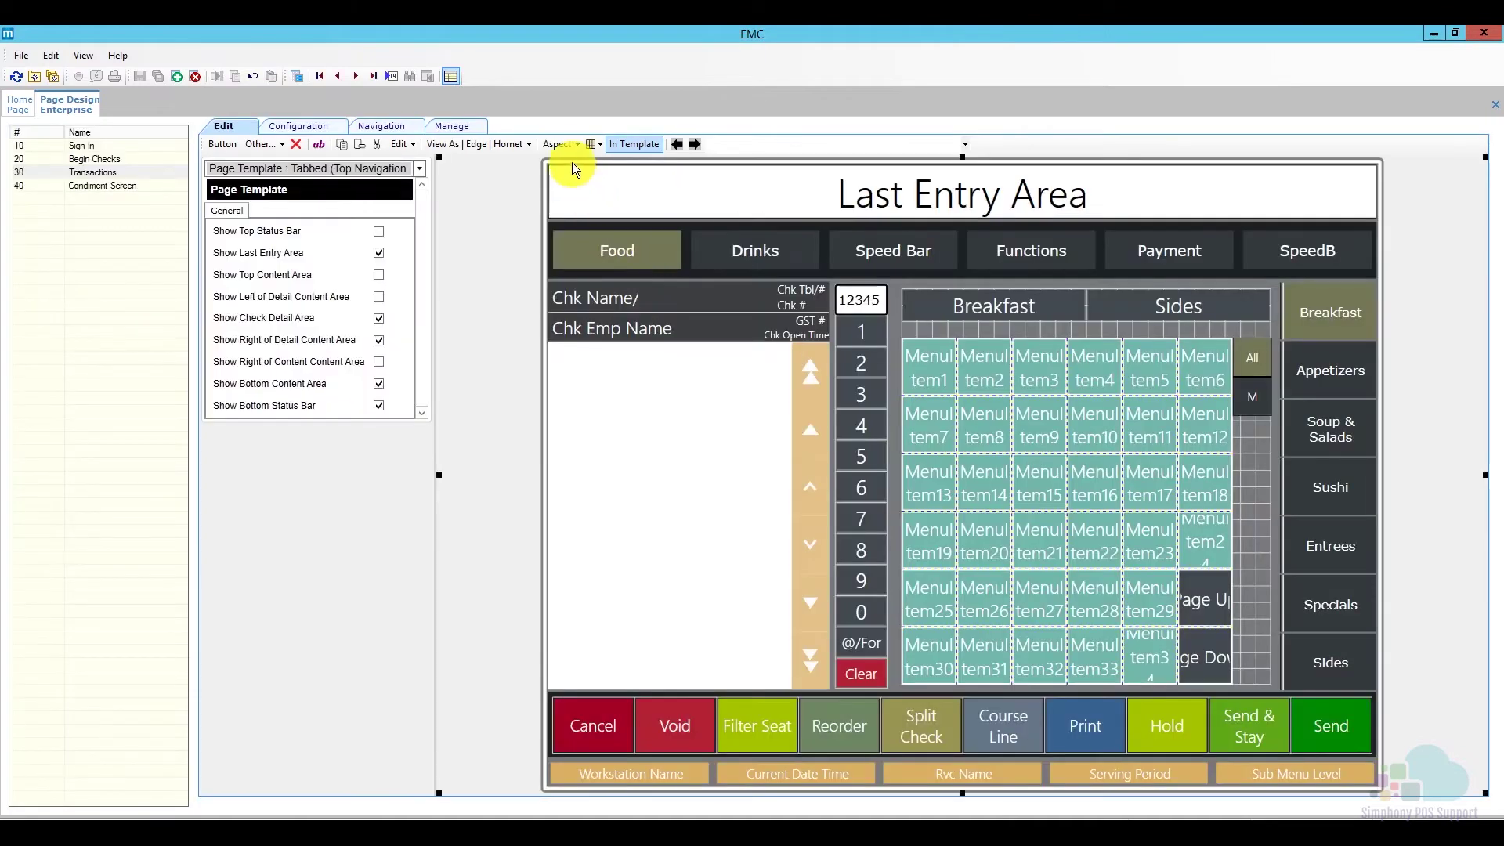
{"action": "left_click", "coordinate": [562, 144]}
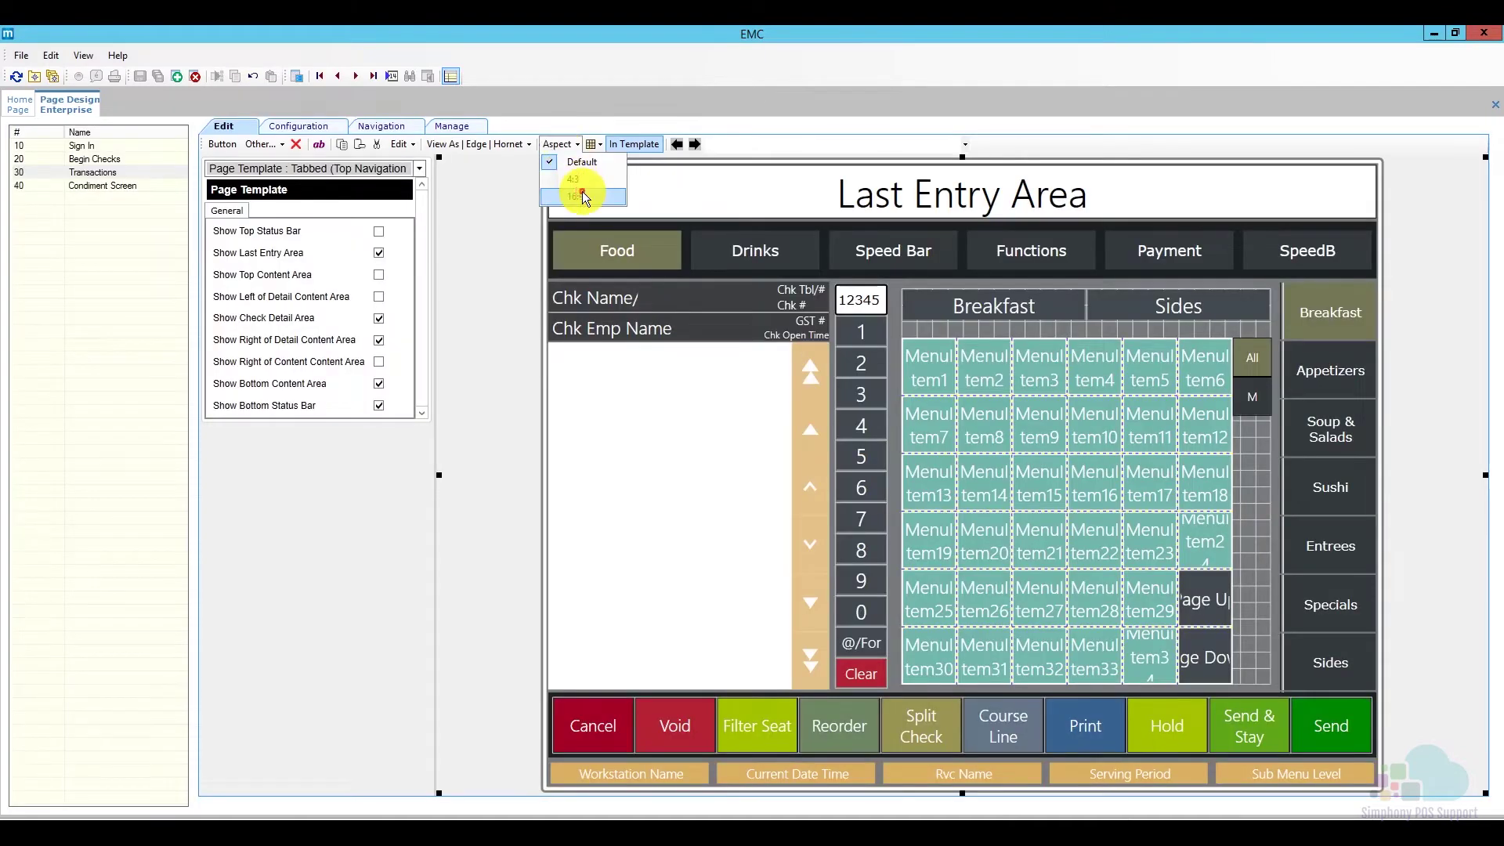
{"action": "left_click", "coordinate": [581, 192]}
{"action": "left_click", "coordinate": [703, 240]}
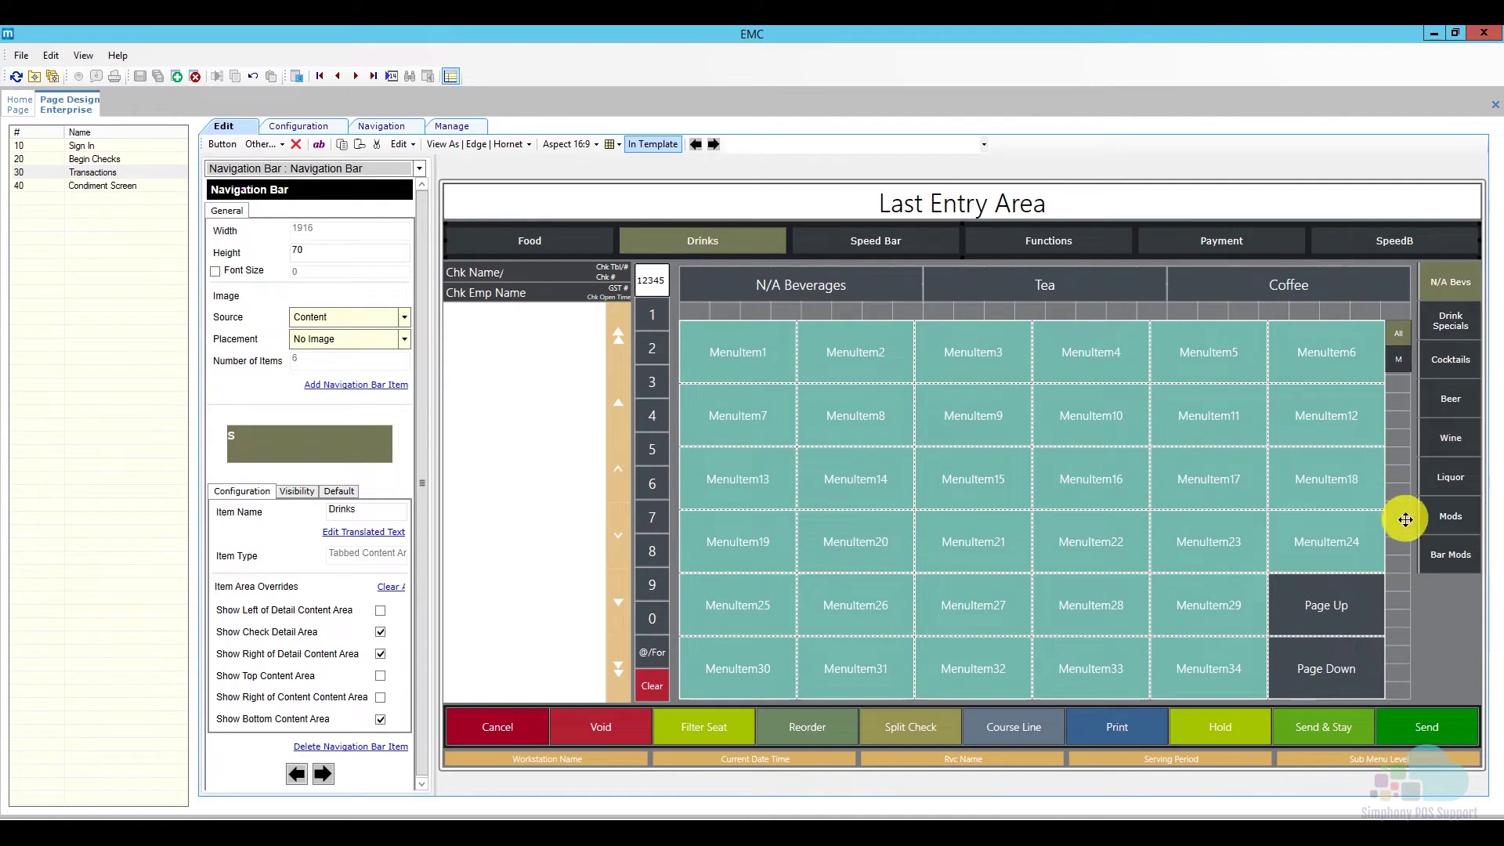
Copy the menu item button block from the Bar Mods subtab.
{"action": "left_click", "coordinate": [1447, 560]}
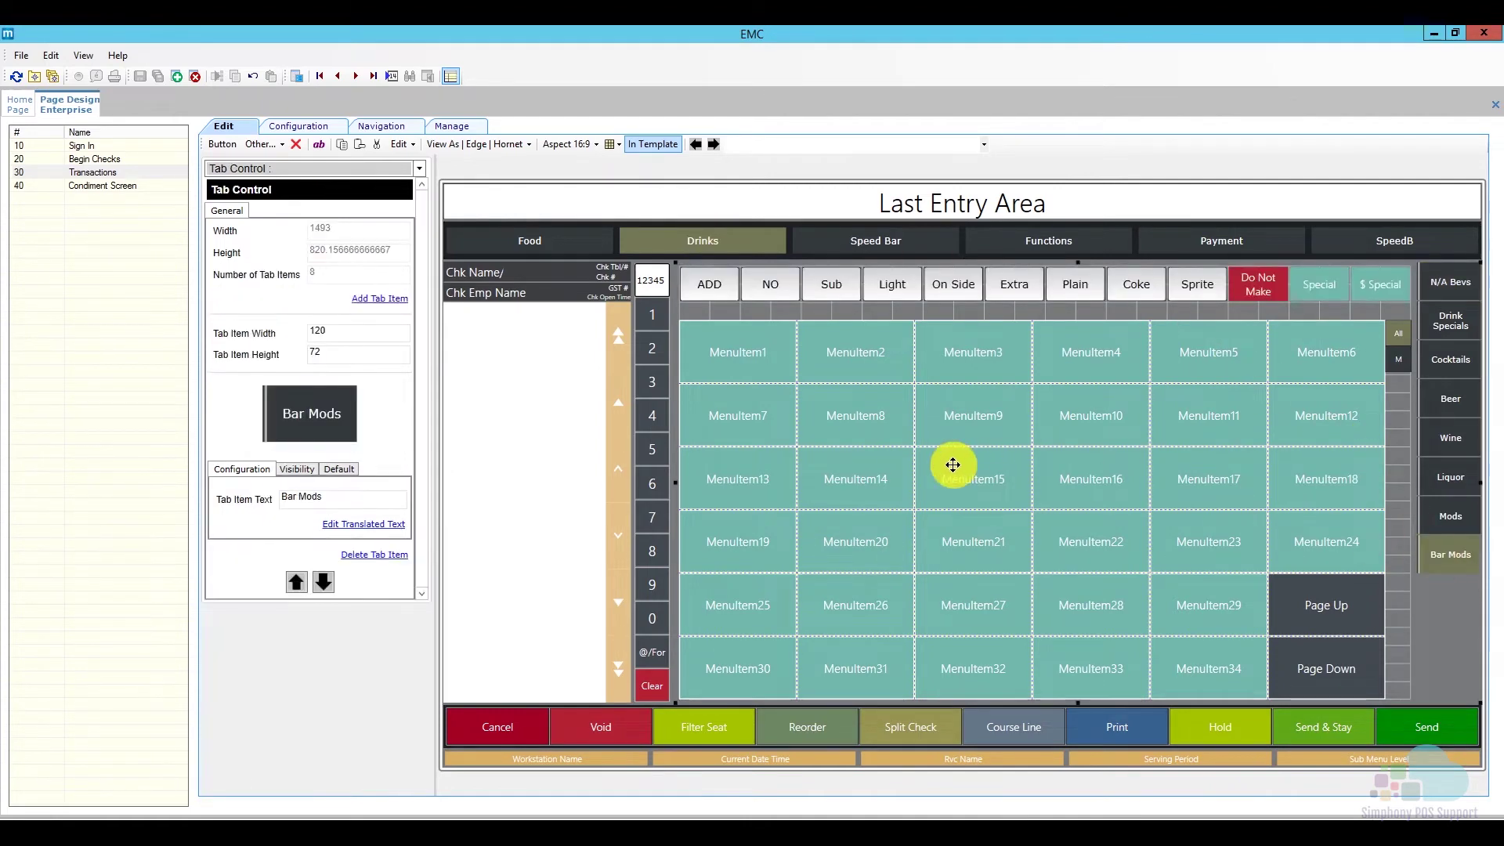
{"action": "left_click", "coordinate": [900, 436]}
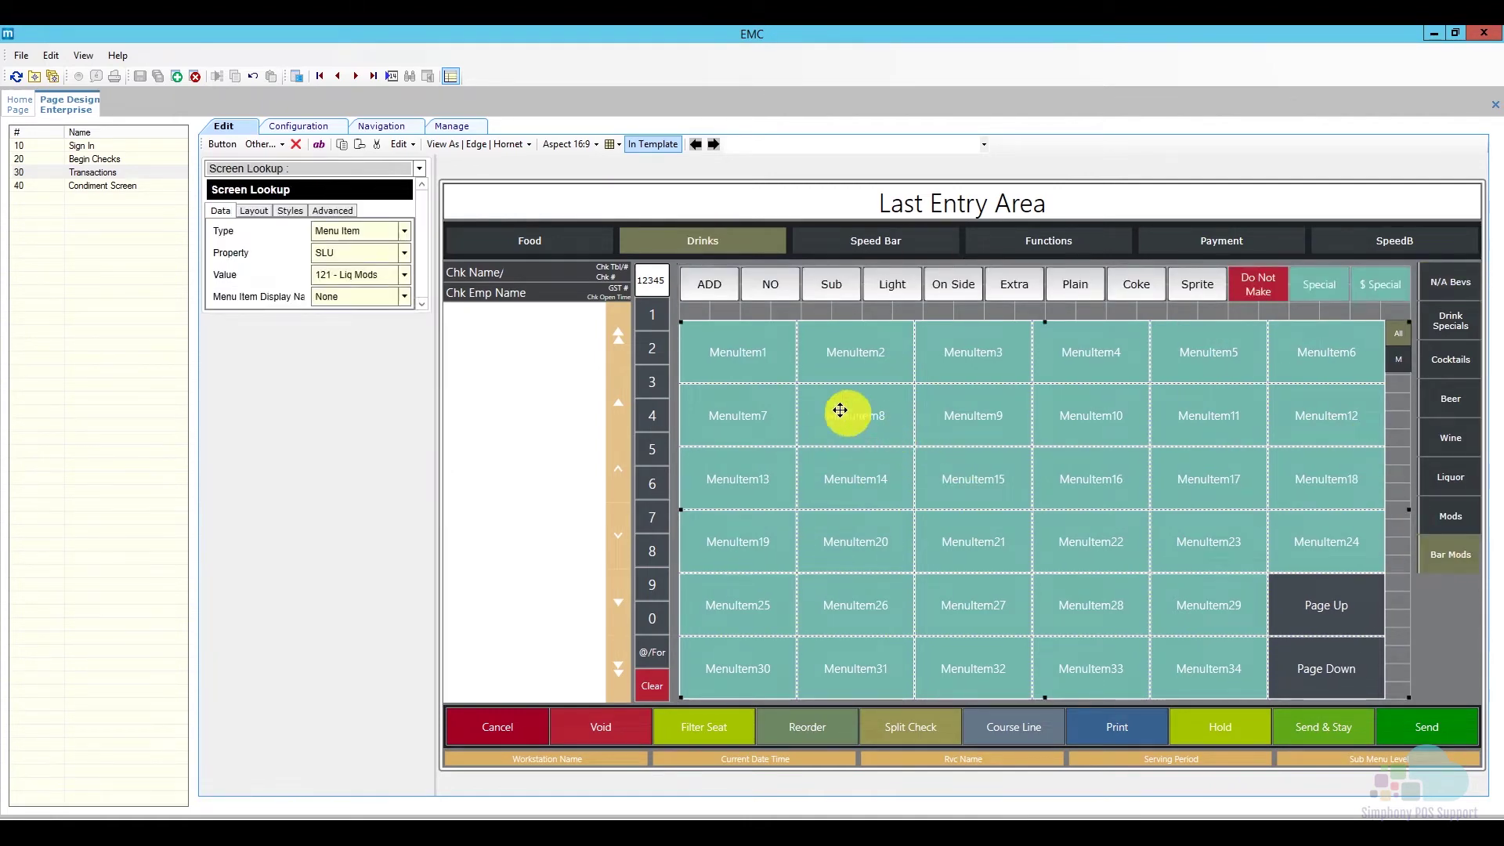
{"action": "right_click", "coordinate": [892, 459]}
{"action": "left_click", "coordinate": [953, 527]}
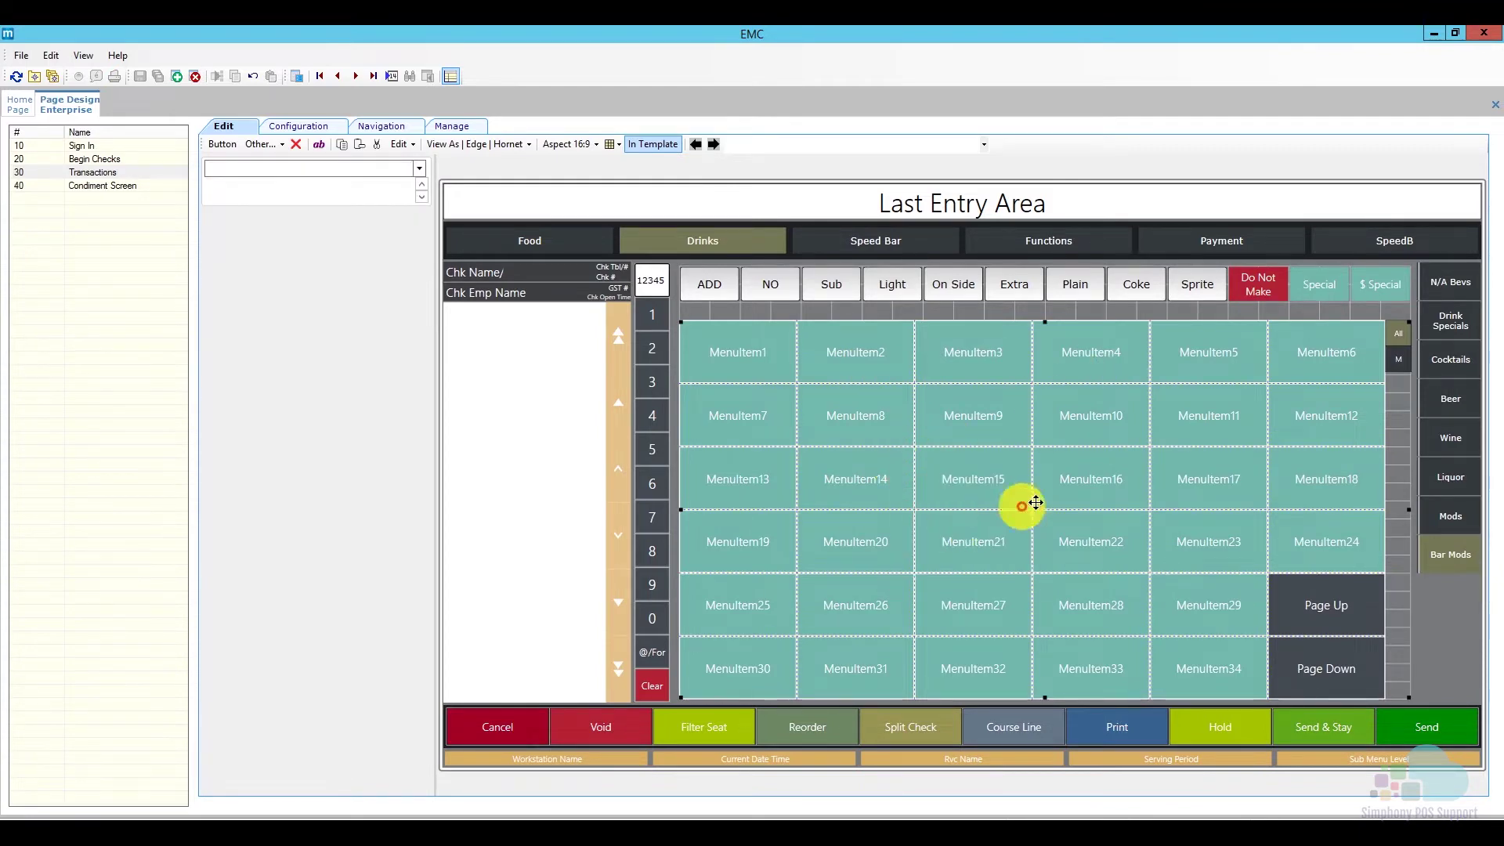
Paste the block into the Drink Specials subtab, moving it to the top and stretching it to fill the grid.
{"action": "left_click", "coordinate": [1446, 333]}
{"action": "left_click", "coordinate": [918, 397]}
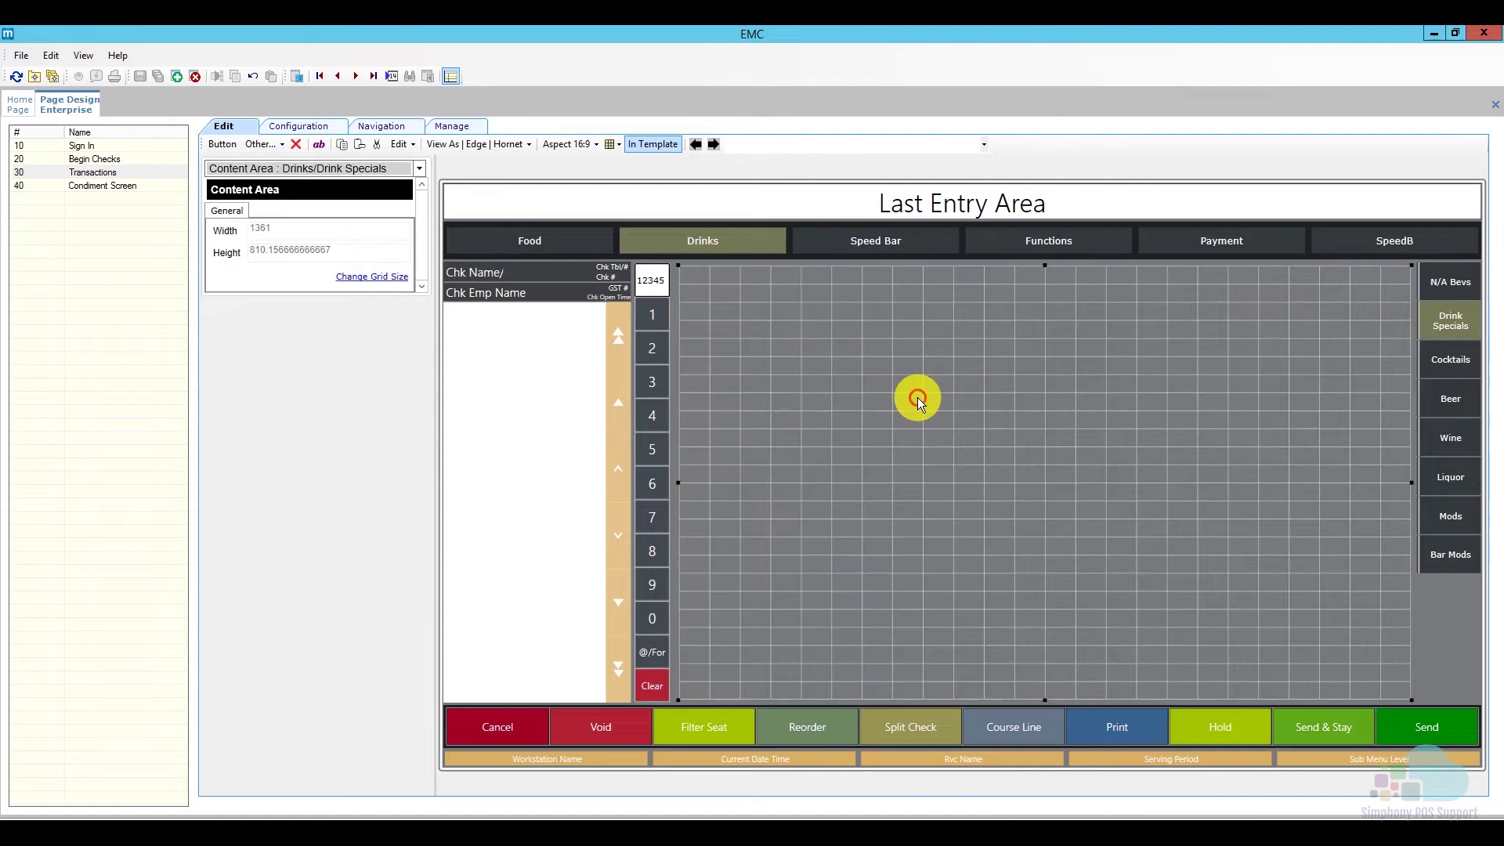
{"action": "right_click", "coordinate": [918, 397]}
{"action": "left_click", "coordinate": [988, 484]}
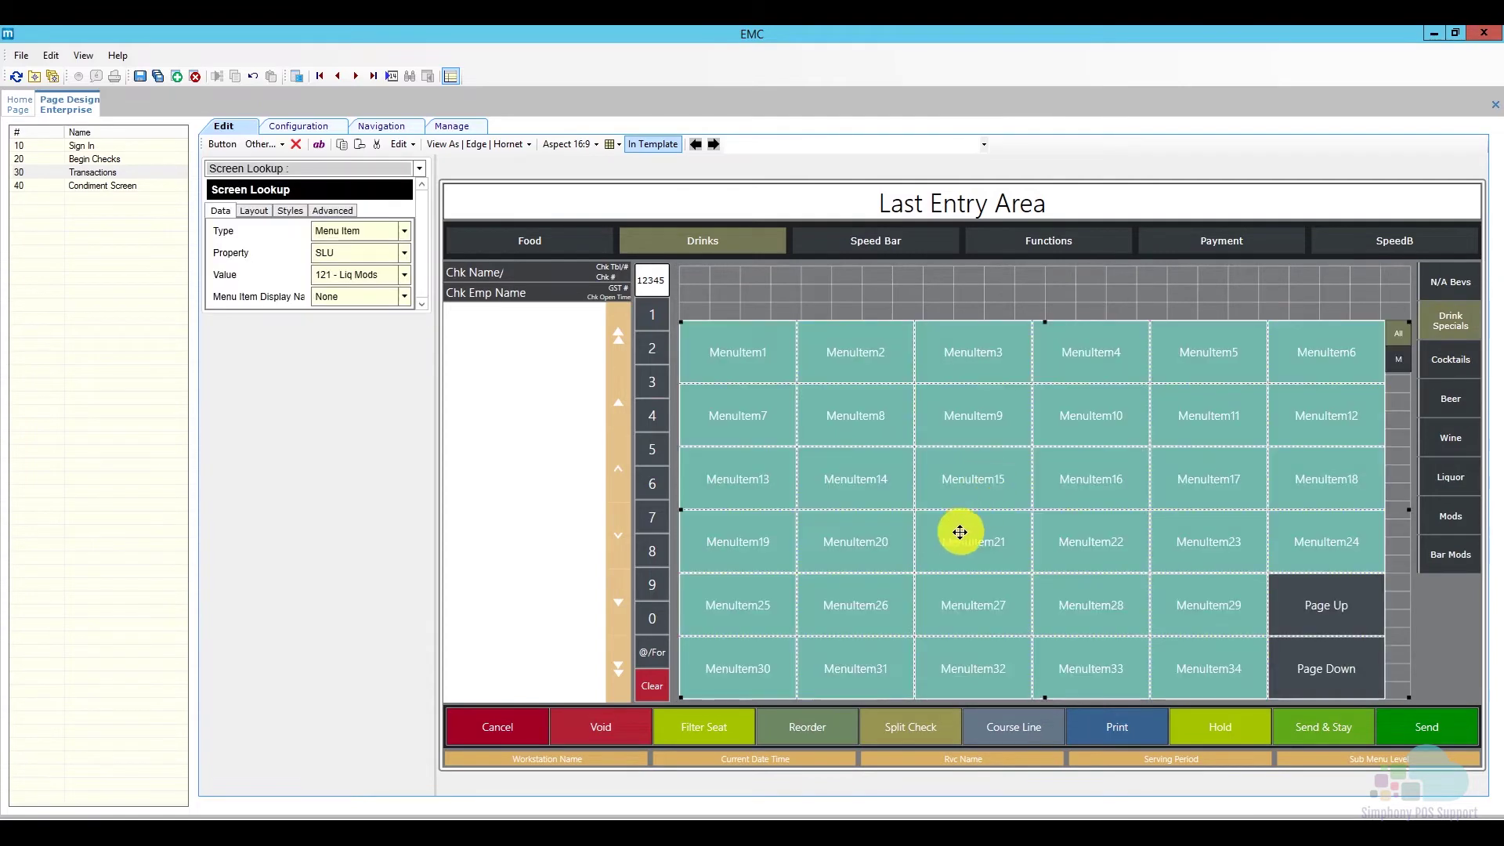
{"action": "left_click_drag", "start_coordinate": [957, 530], "coordinate": [957, 476]}
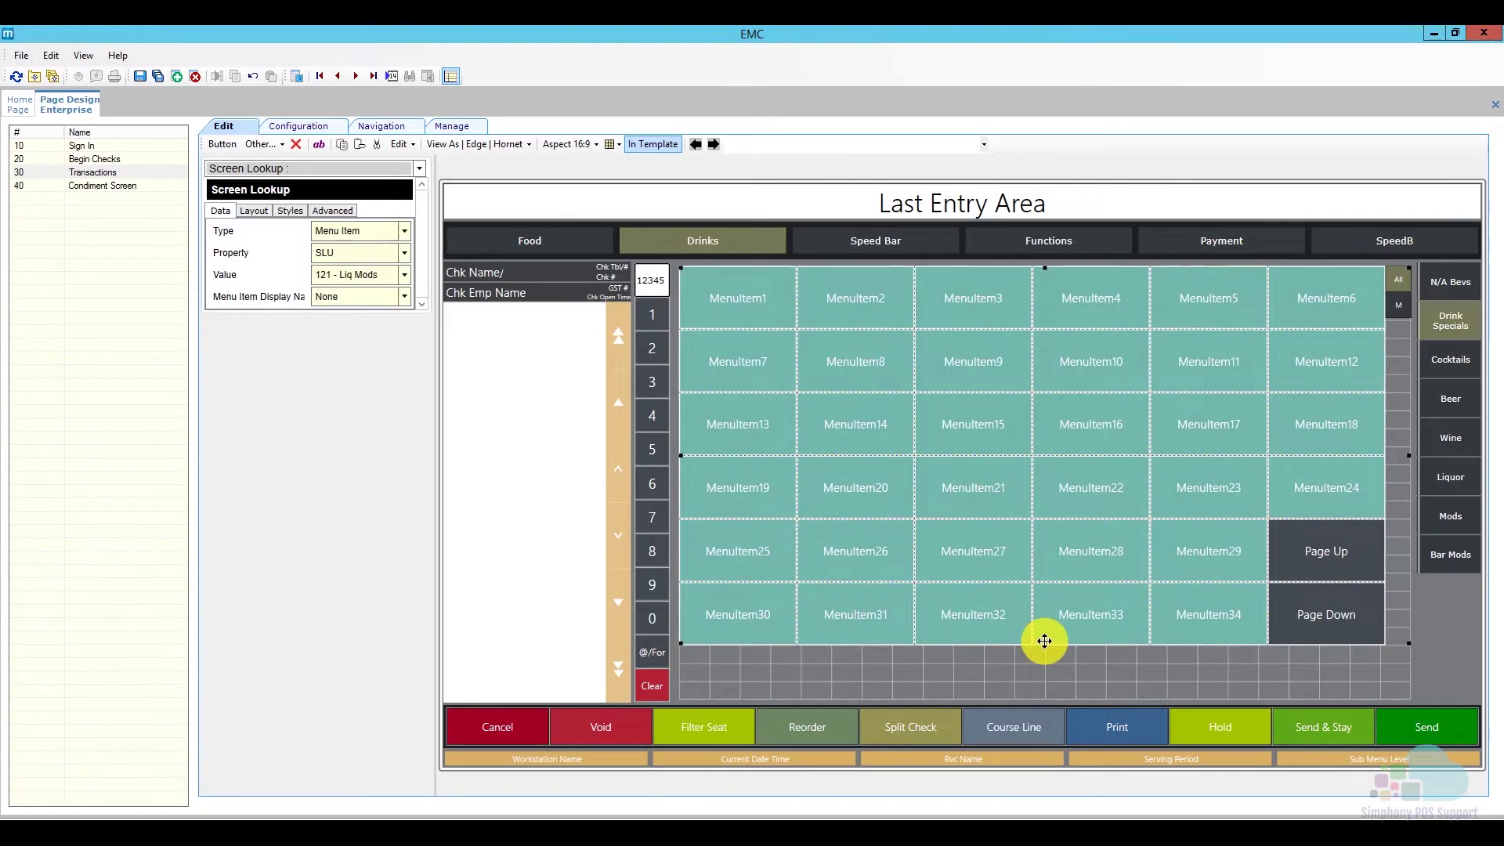
{"action": "left_click_drag", "start_coordinate": [1044, 644], "coordinate": [1044, 699]}
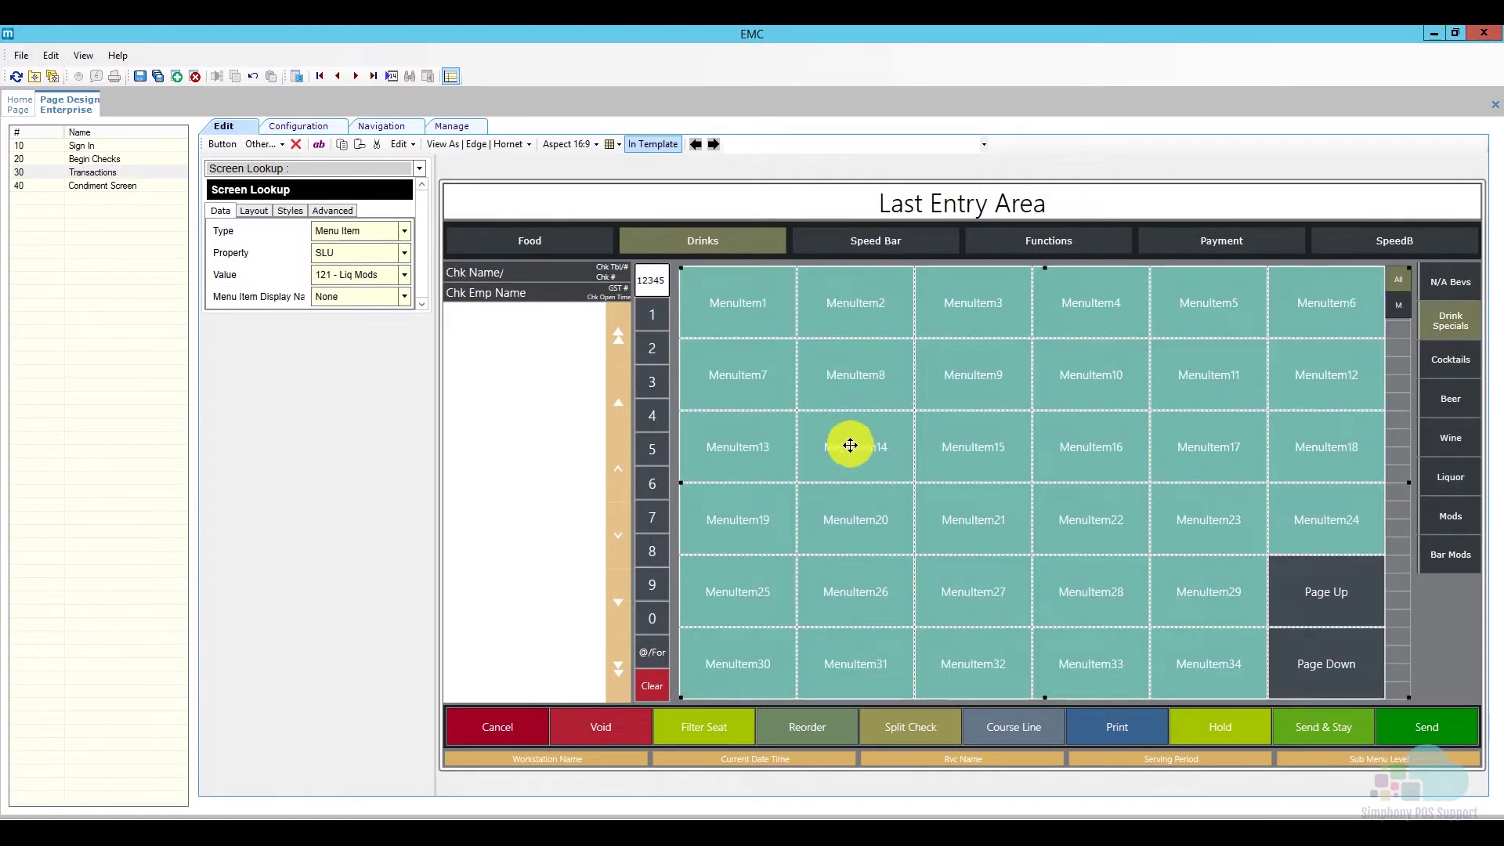
Change the grid's Screen Lookup value from 121 - Liq Mods to 29 - Drink Specials and save.
{"action": "left_click", "coordinate": [345, 276]}
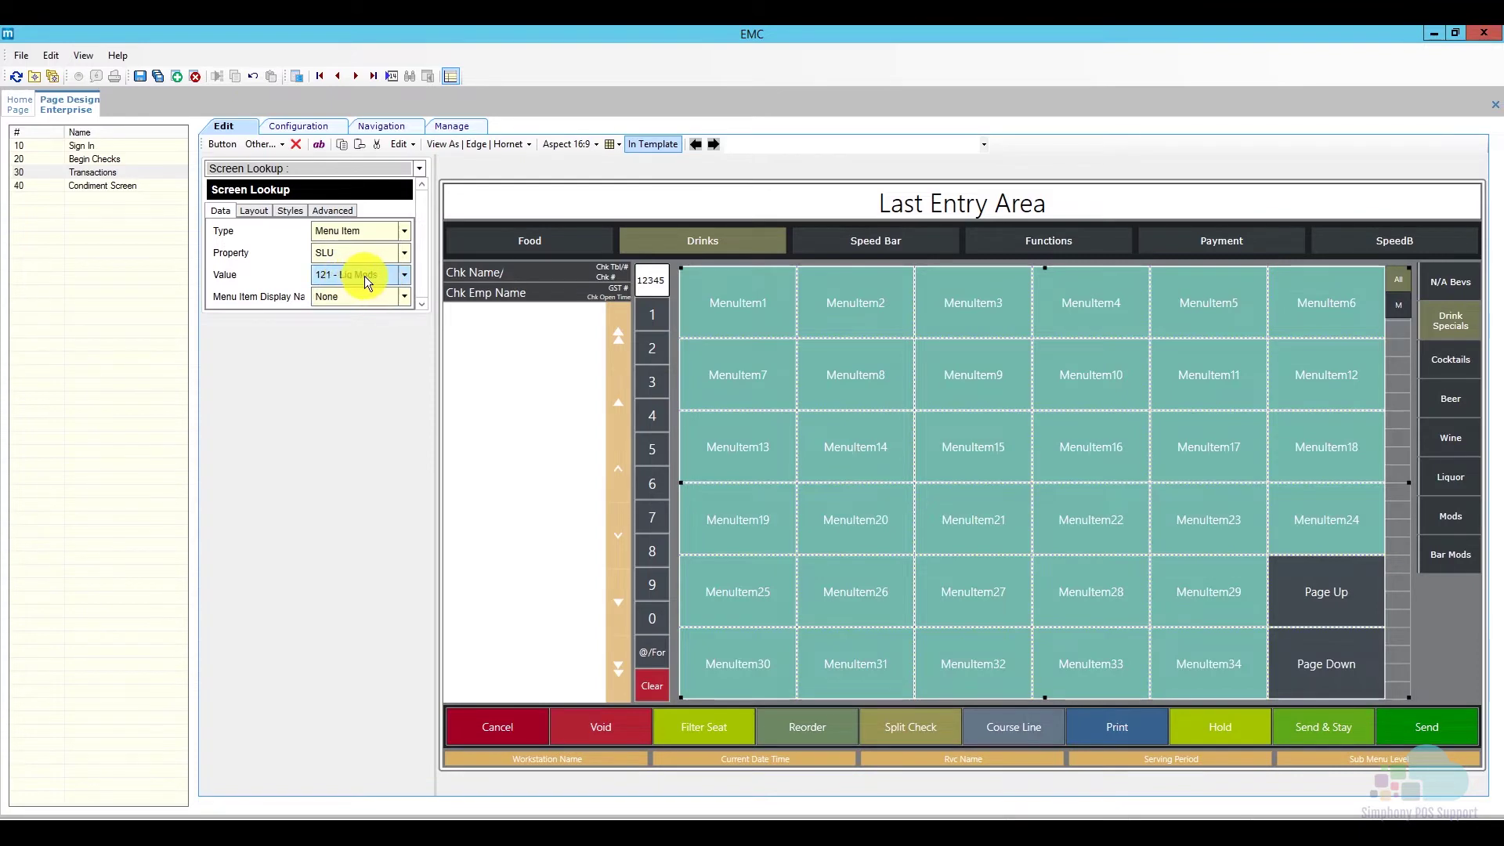
{"action": "left_click", "coordinate": [402, 274]}
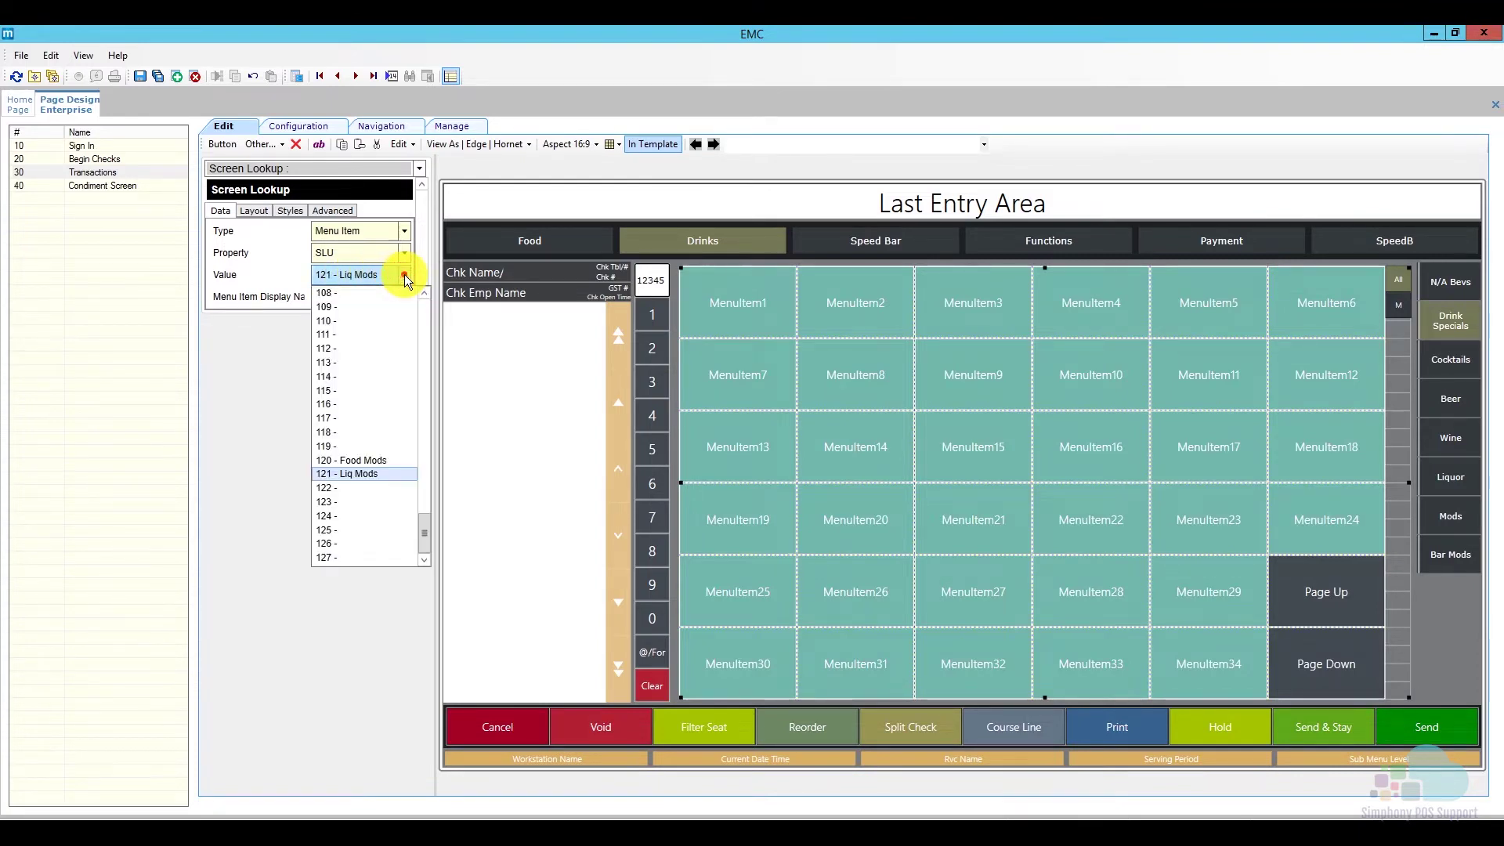
{"action": "scroll", "coordinate": [380, 336], "scroll_direction": "up", "scroll_amount": 6}
{"action": "scroll", "coordinate": [379, 335], "scroll_direction": "up", "scroll_amount": 20}
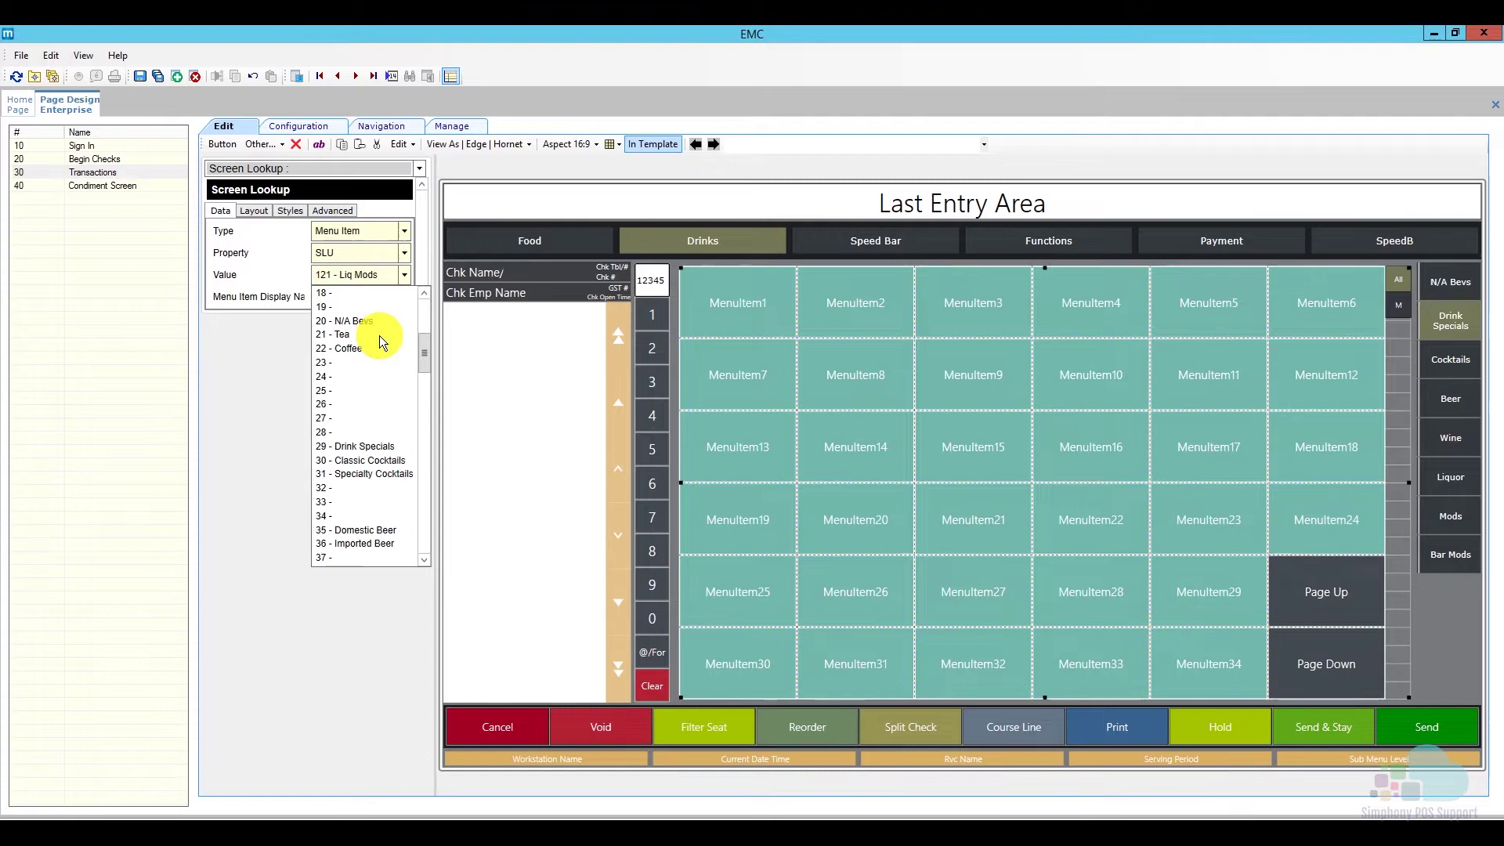
{"action": "scroll", "coordinate": [379, 335], "scroll_direction": "down", "scroll_amount": 6}
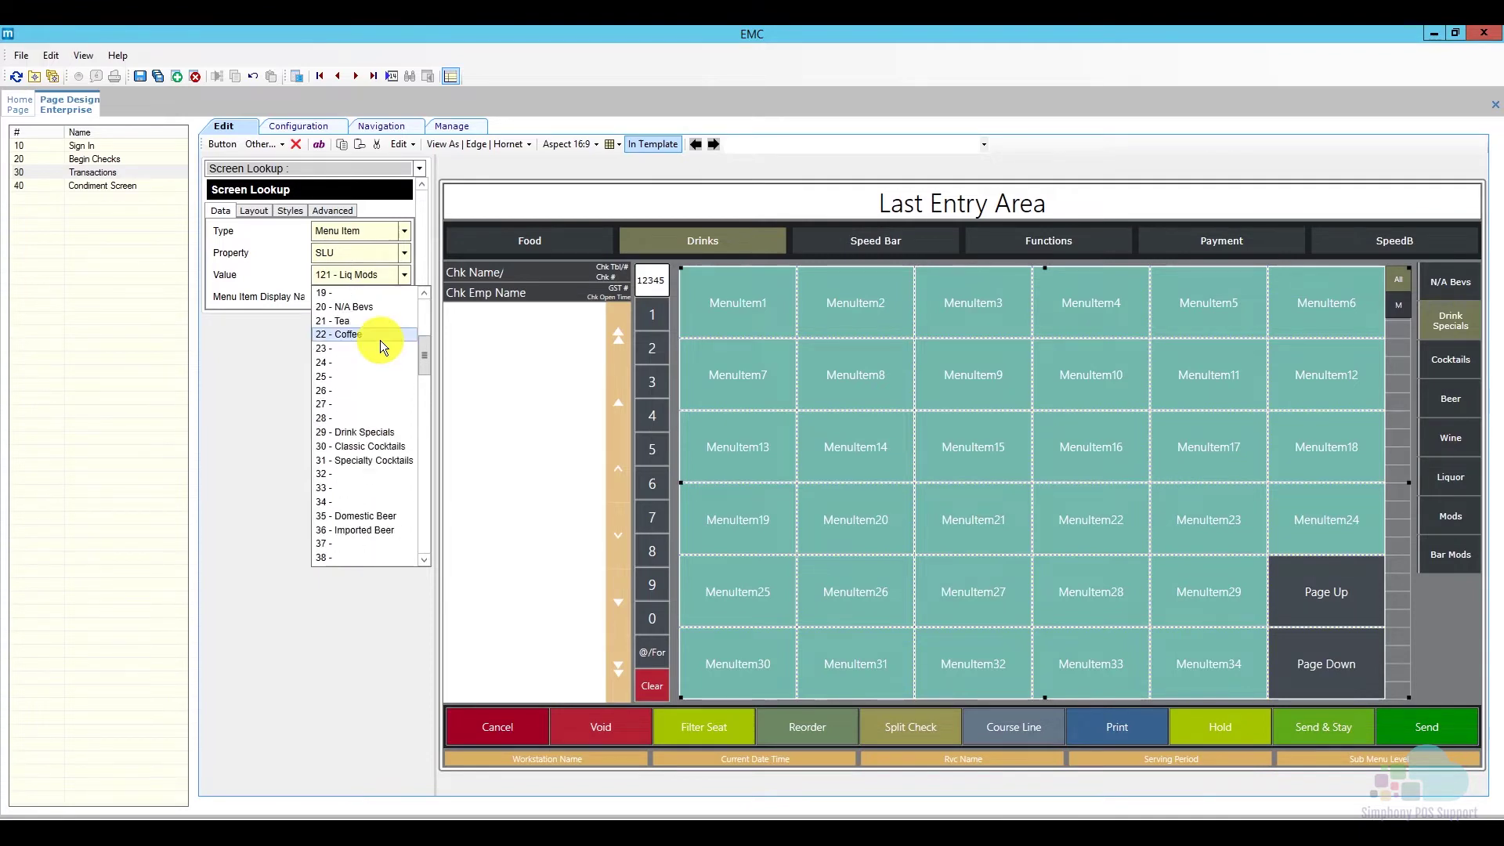
{"action": "left_click", "coordinate": [379, 432]}
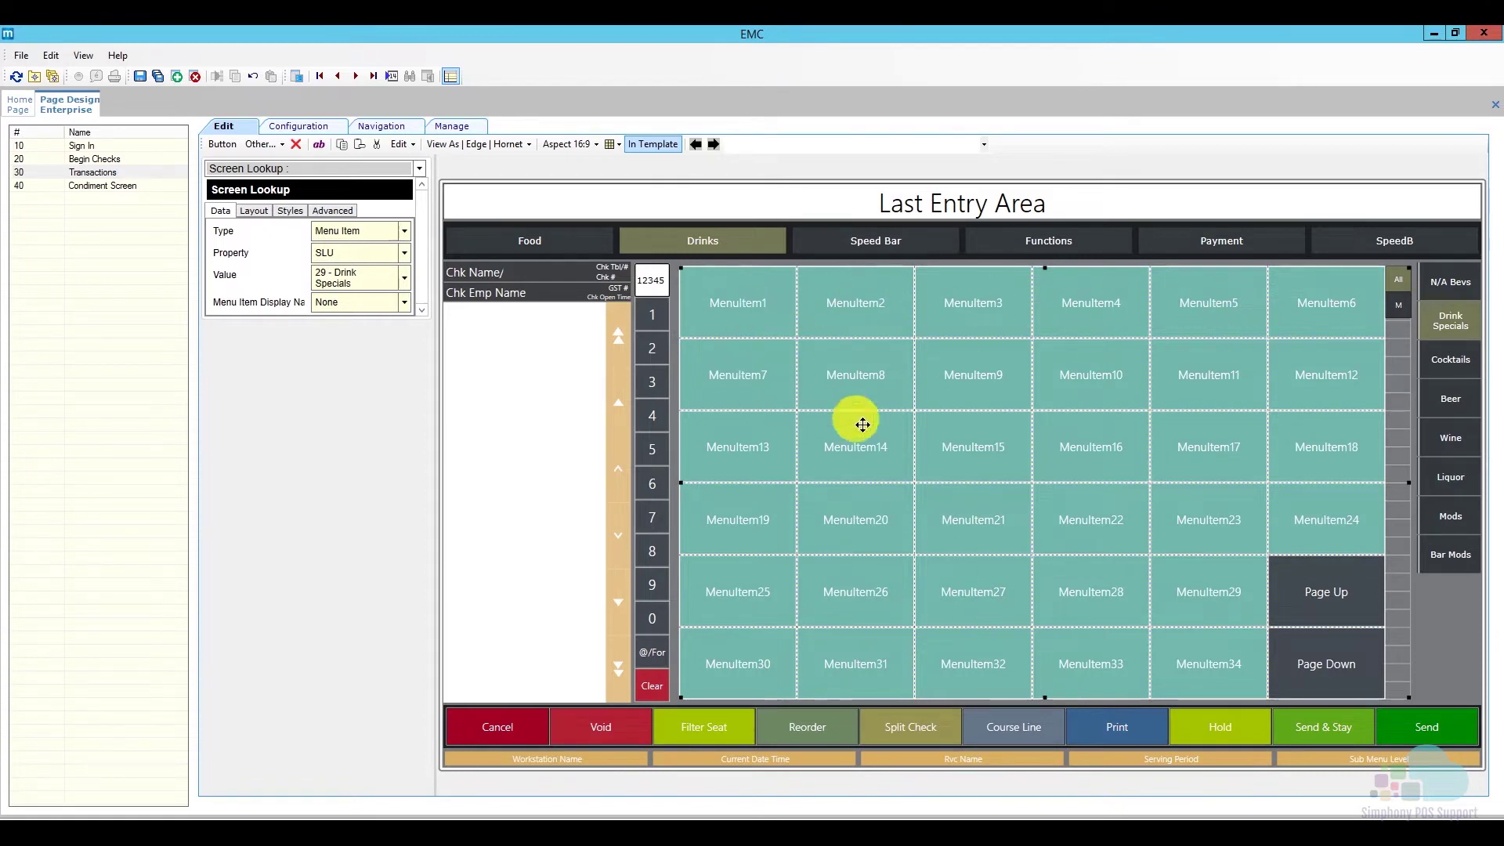
{"action": "left_click", "coordinate": [141, 76]}
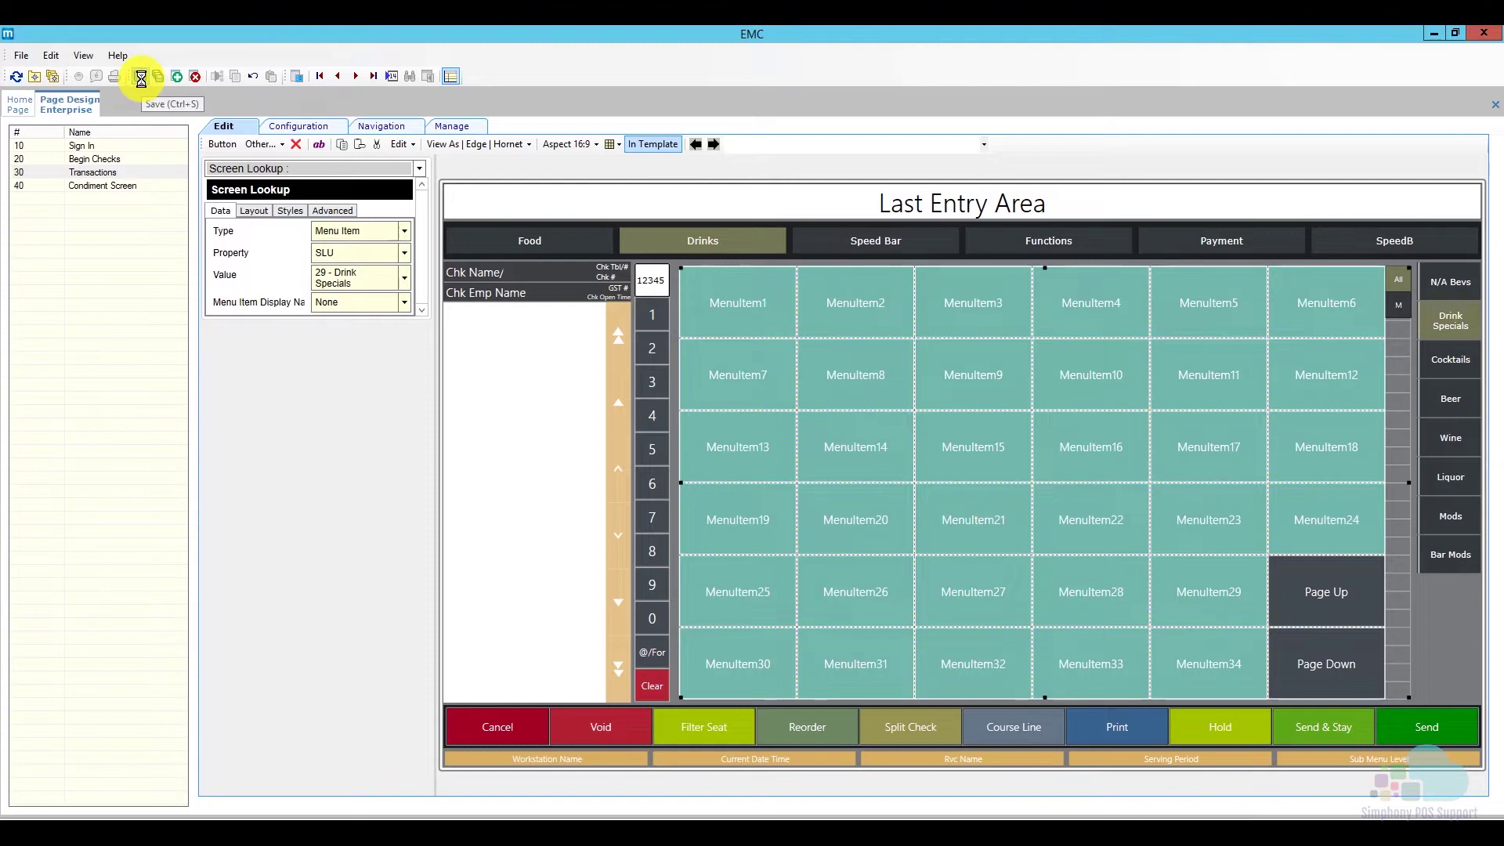
Close Page Design and load all records in Menu Item Maintenance.
{"action": "right_click", "coordinate": [76, 101]}
{"action": "left_click", "coordinate": [107, 110]}
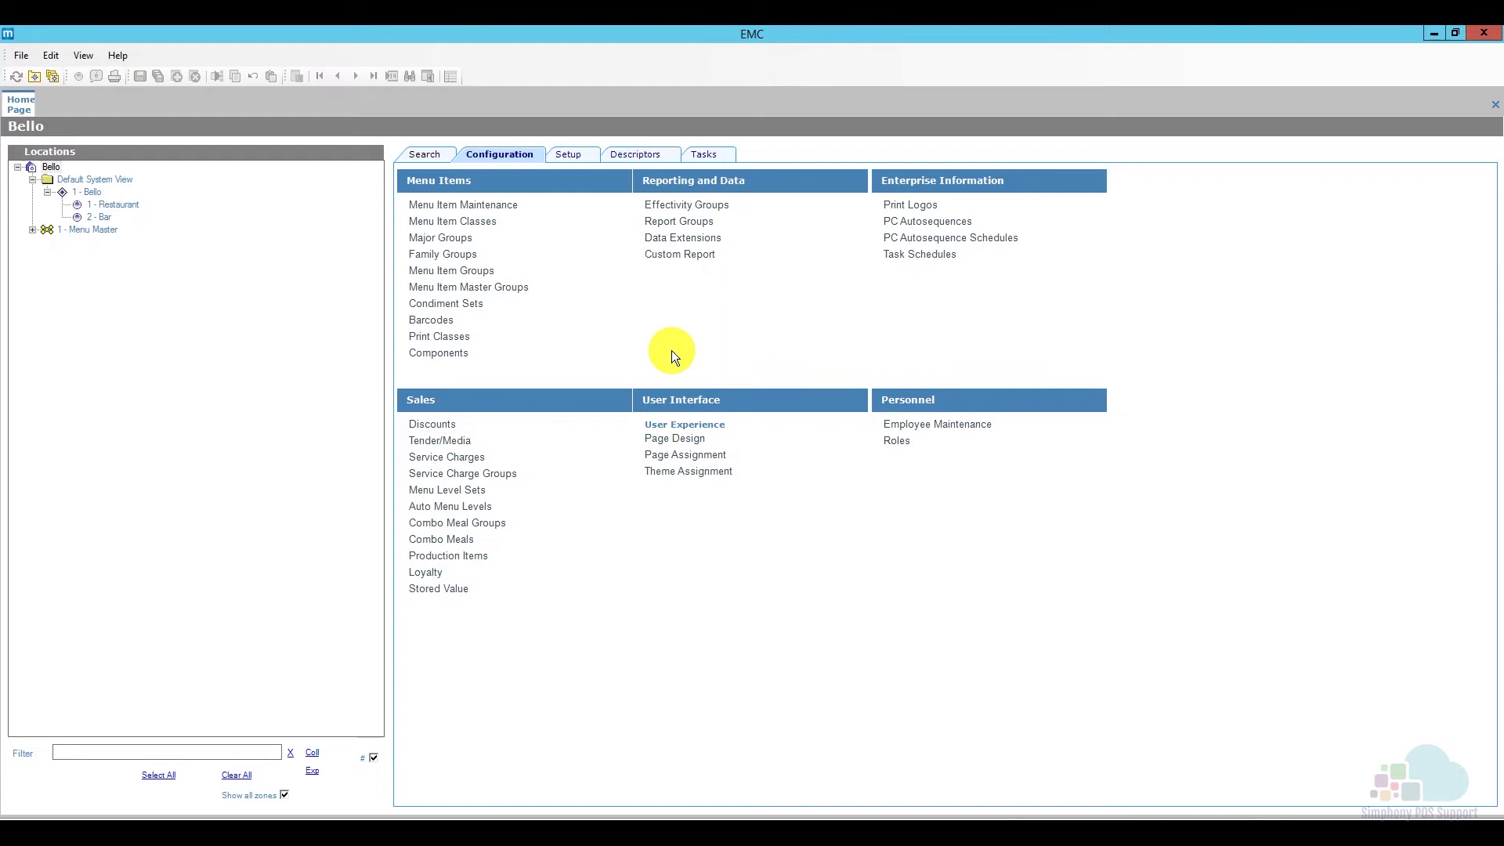
{"action": "left_click", "coordinate": [506, 213]}
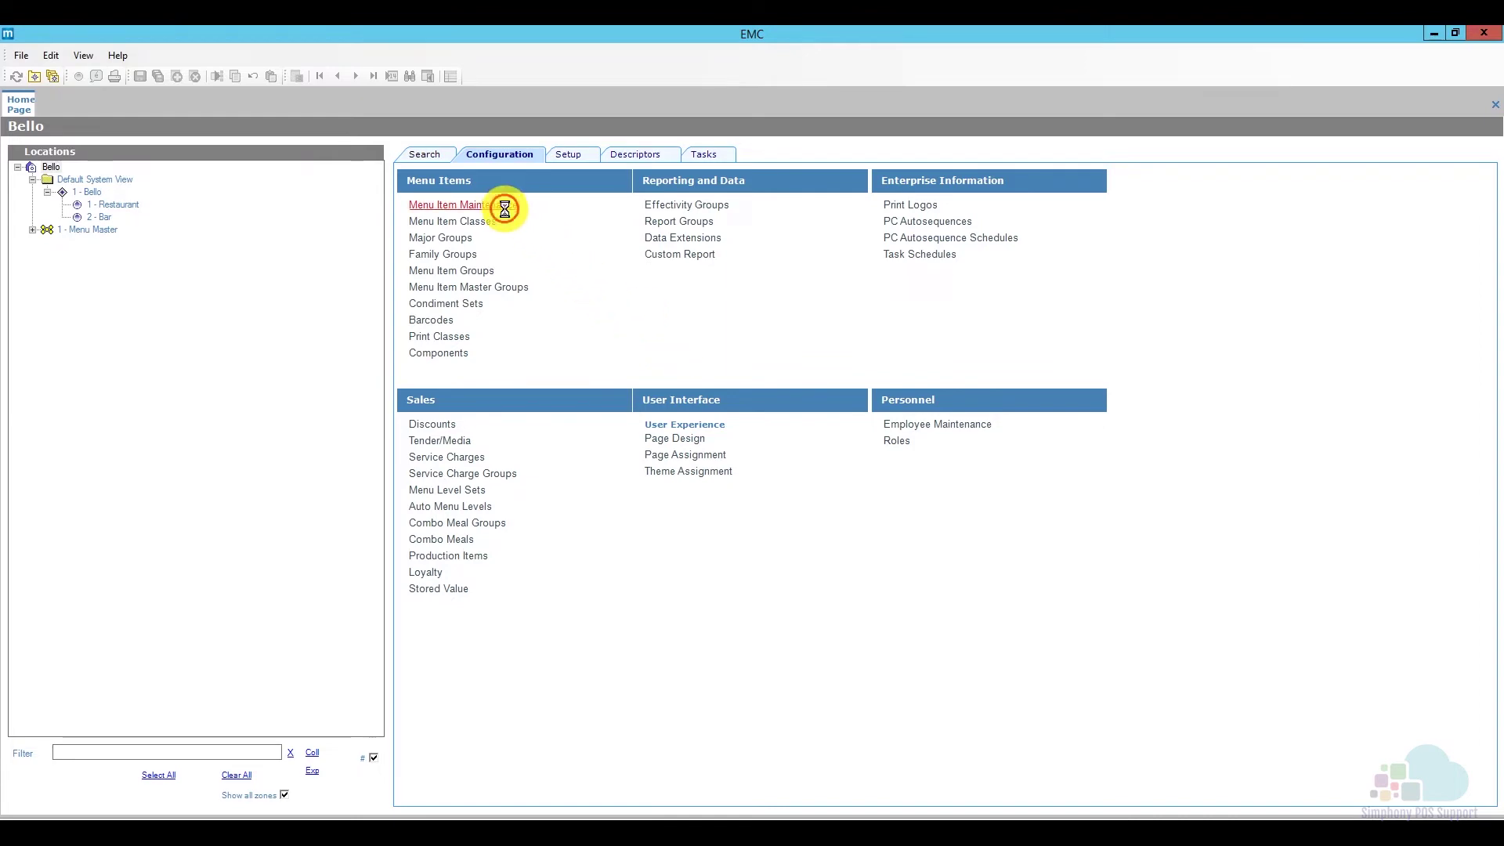
{"action": "left_click", "coordinate": [115, 542]}
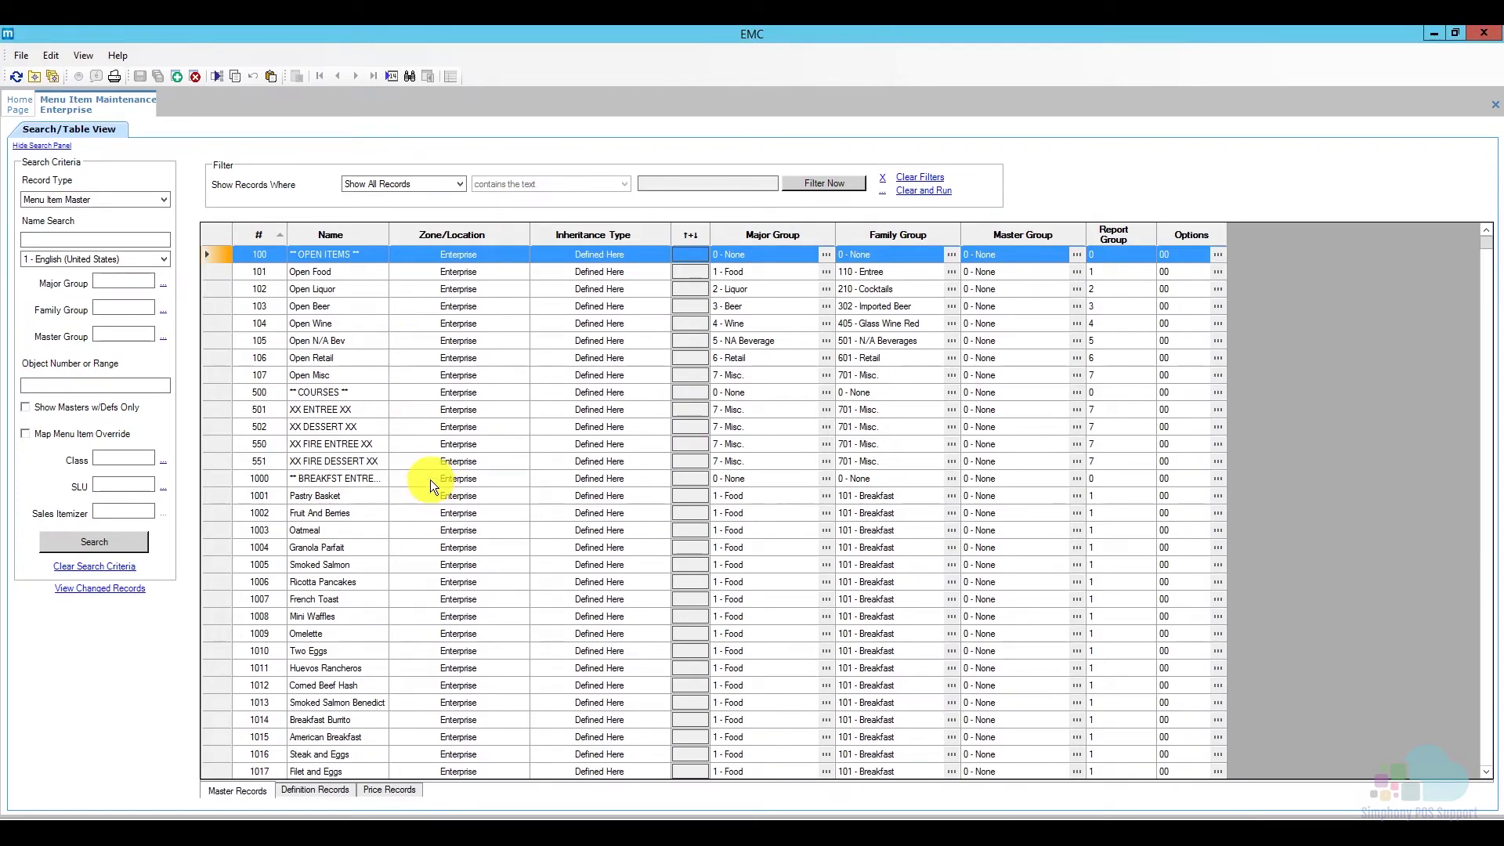
Scroll down to the classic cocktails header record 30000 and select its row.
{"action": "left_click", "coordinate": [430, 479]}
{"action": "scroll", "coordinate": [430, 479], "scroll_direction": "down", "scroll_amount": 20}
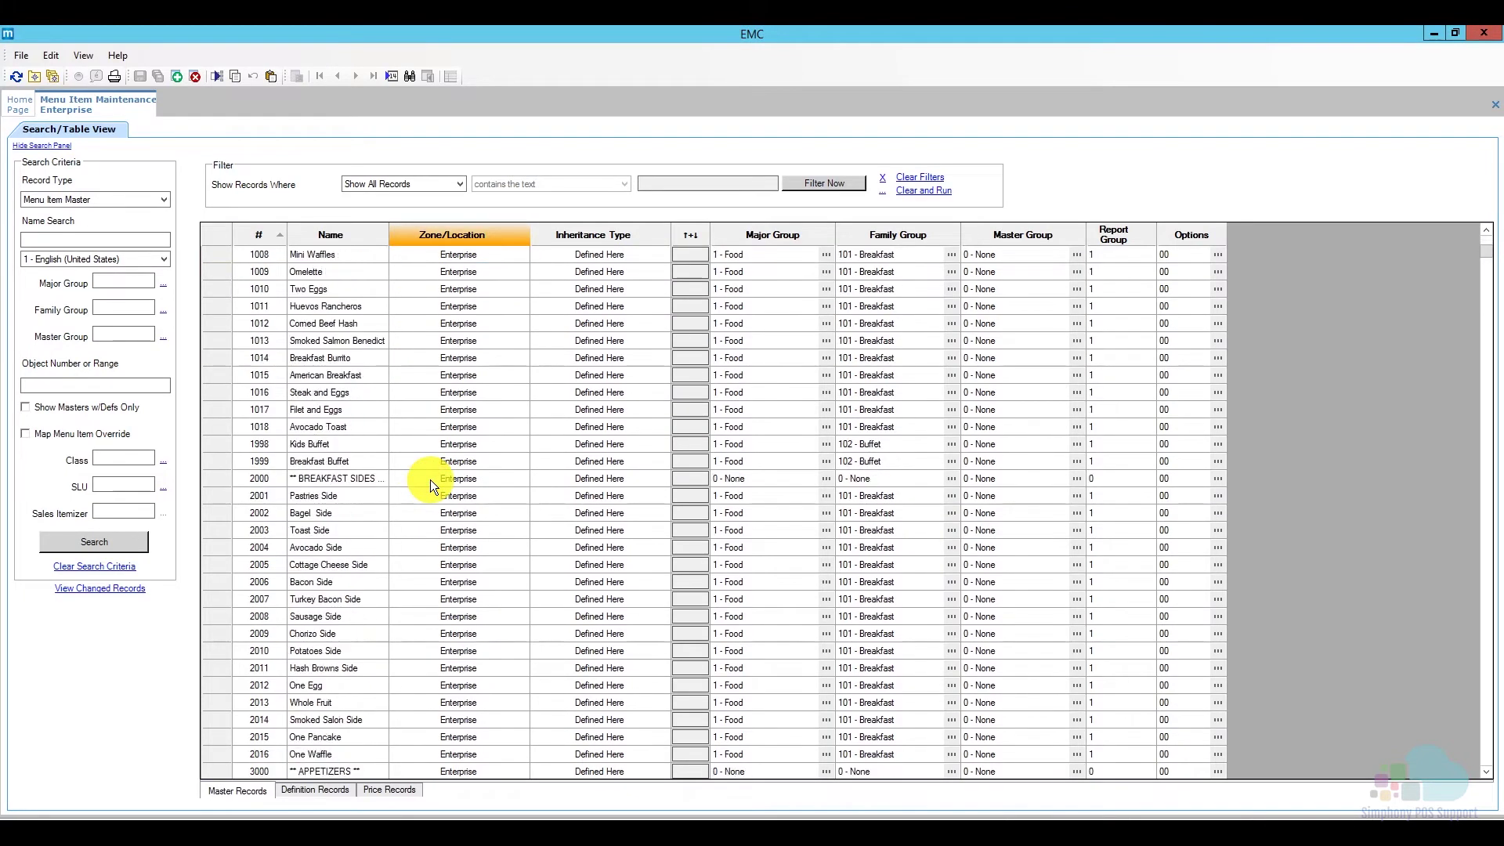
{"action": "scroll", "coordinate": [430, 480], "scroll_direction": "down", "scroll_amount": 13}
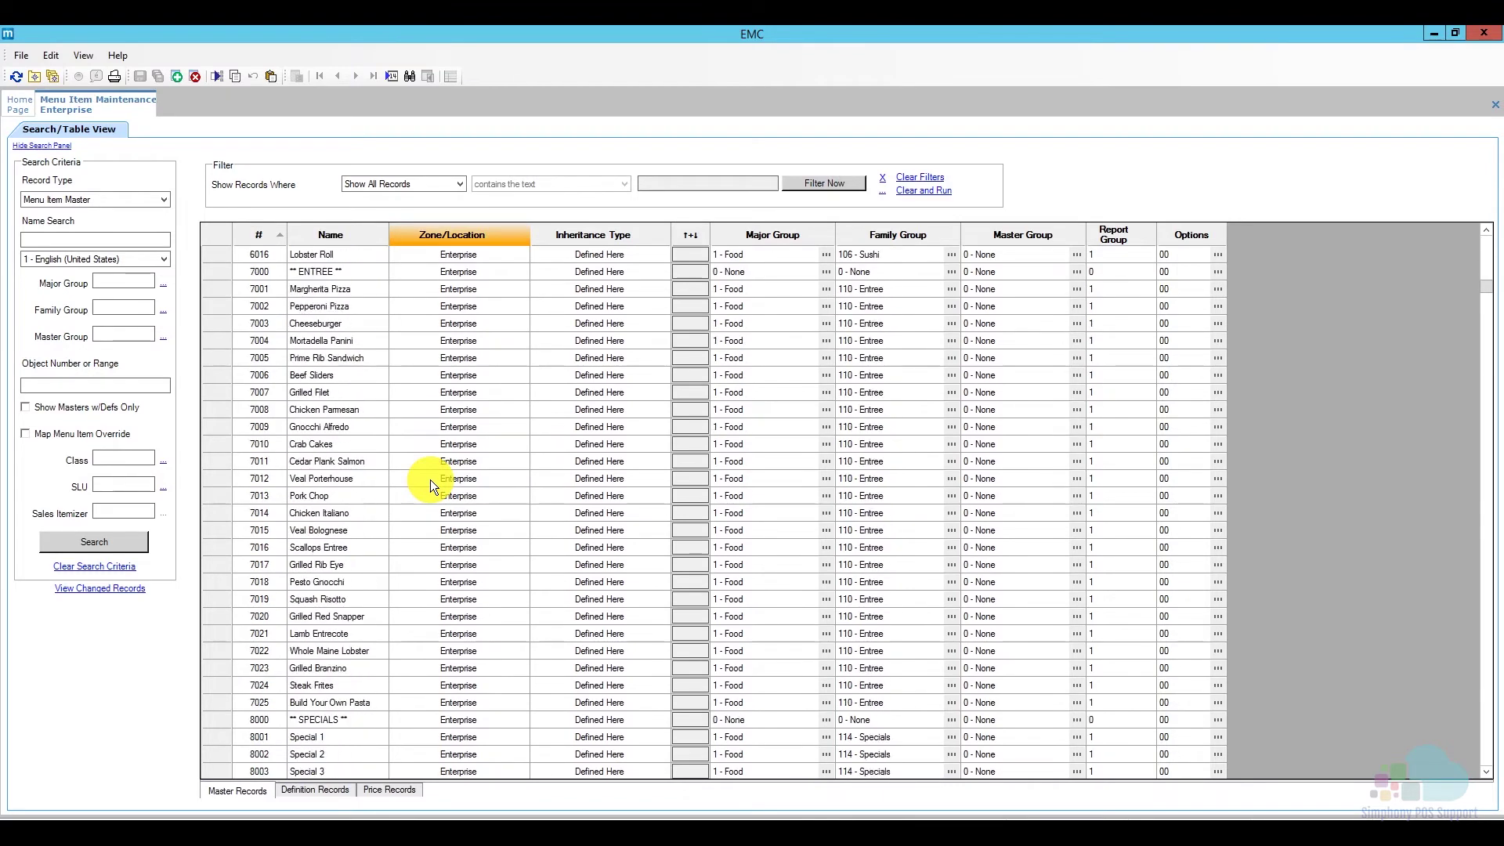
{"action": "scroll", "coordinate": [461, 517], "scroll_direction": "down", "scroll_amount": 7}
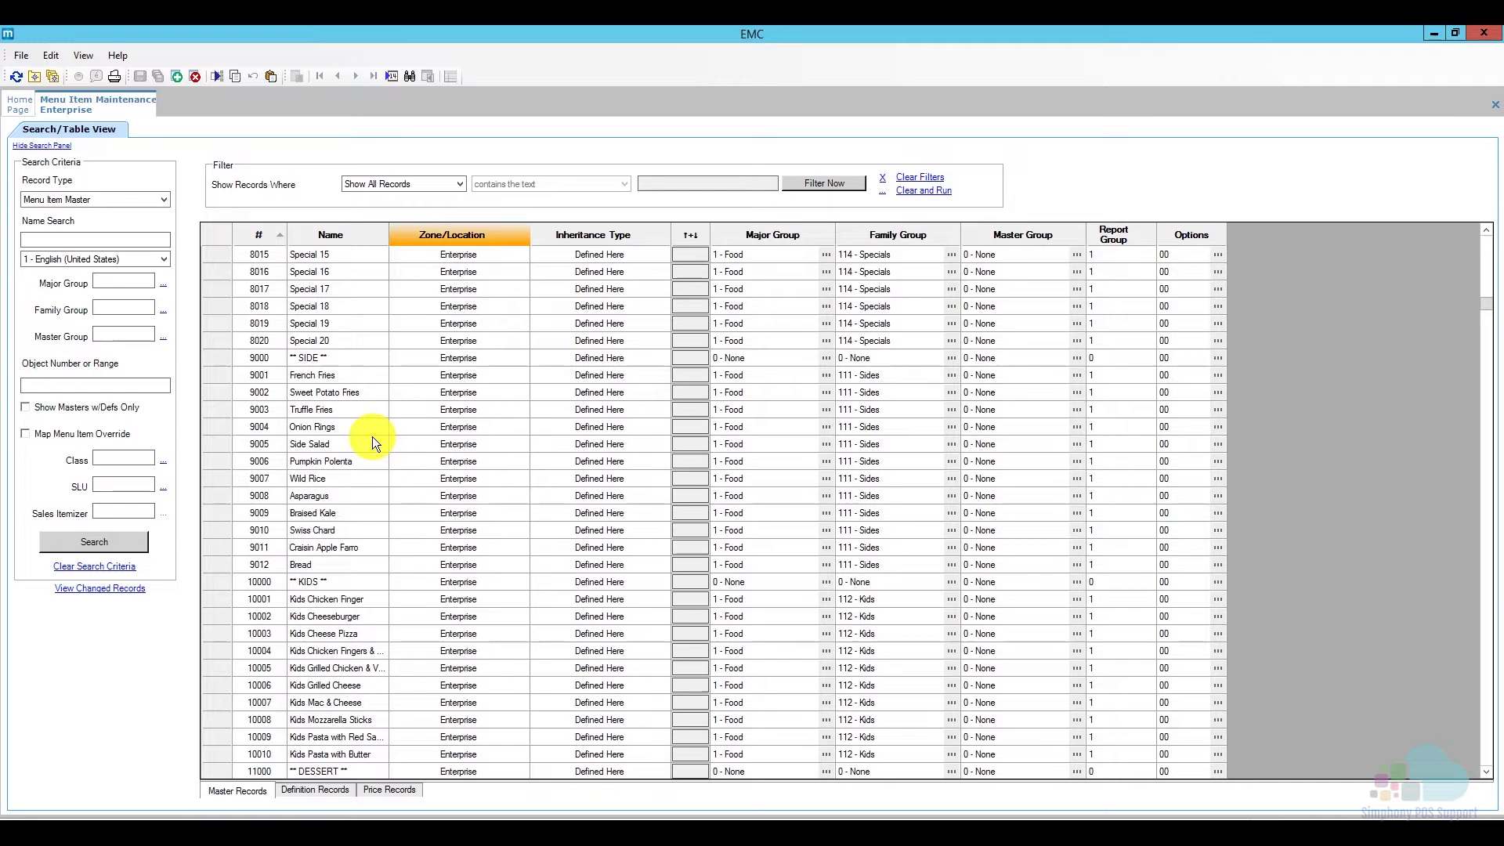
{"action": "scroll", "coordinate": [350, 453], "scroll_direction": "down", "scroll_amount": 13}
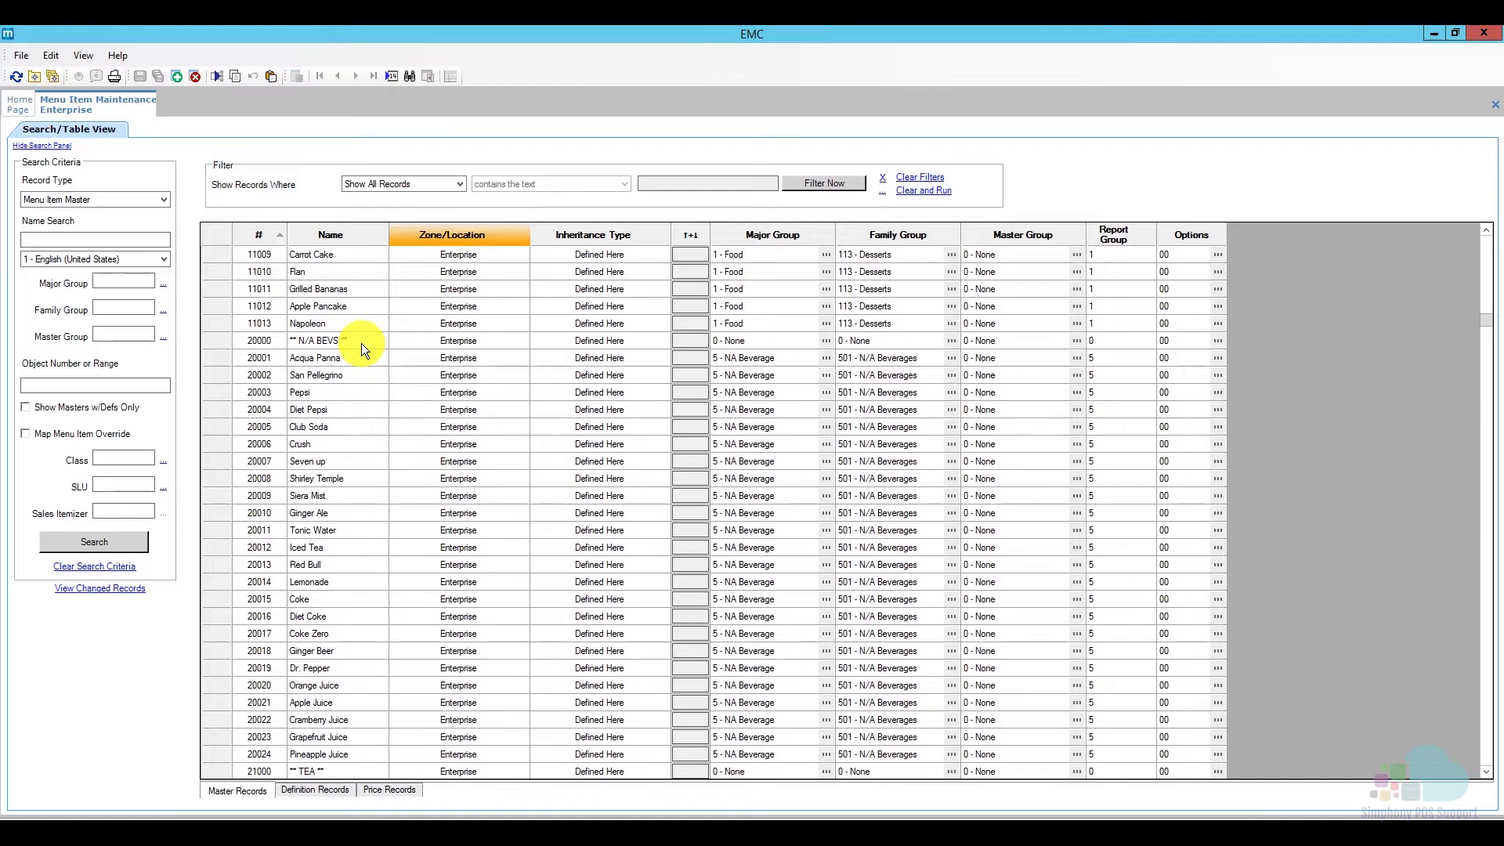
{"action": "scroll", "coordinate": [420, 431], "scroll_direction": "down", "scroll_amount": 6}
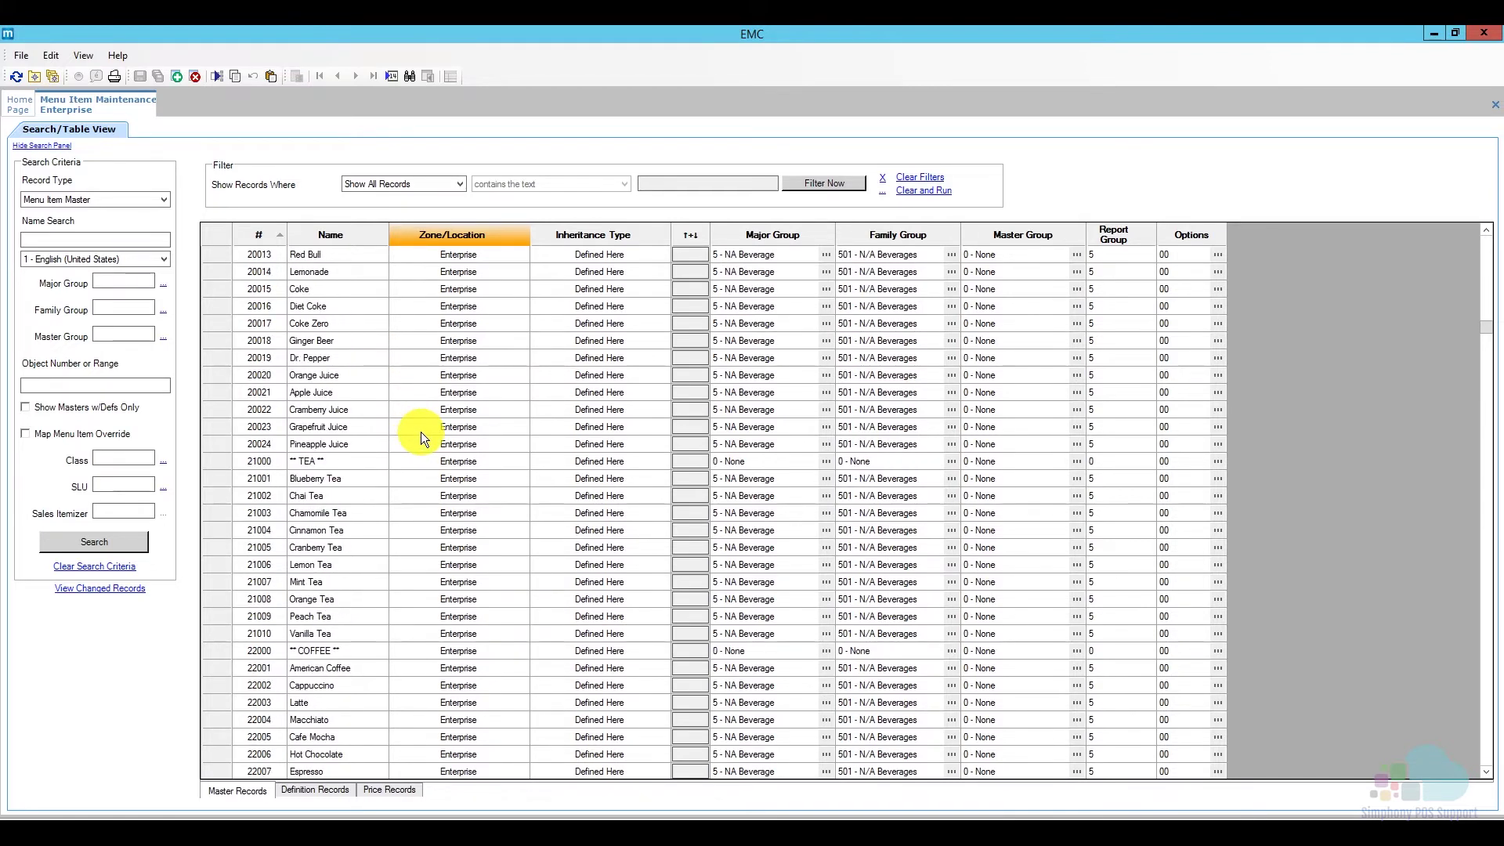
{"action": "scroll", "coordinate": [420, 431], "scroll_direction": "down", "scroll_amount": 6}
{"action": "scroll", "coordinate": [421, 431], "scroll_direction": "down", "scroll_amount": 3}
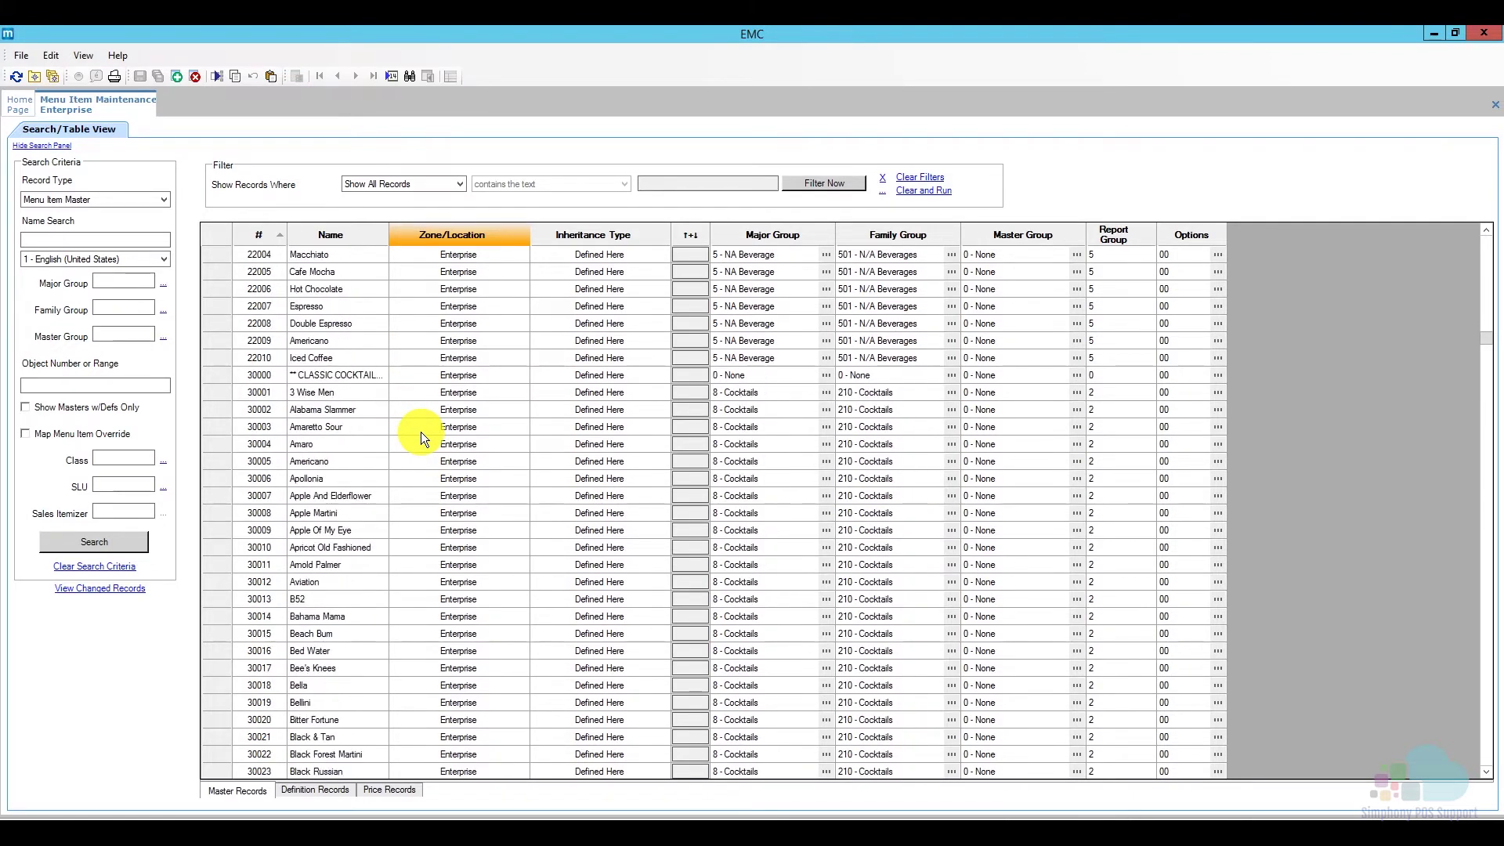
{"action": "left_click", "coordinate": [222, 374]}
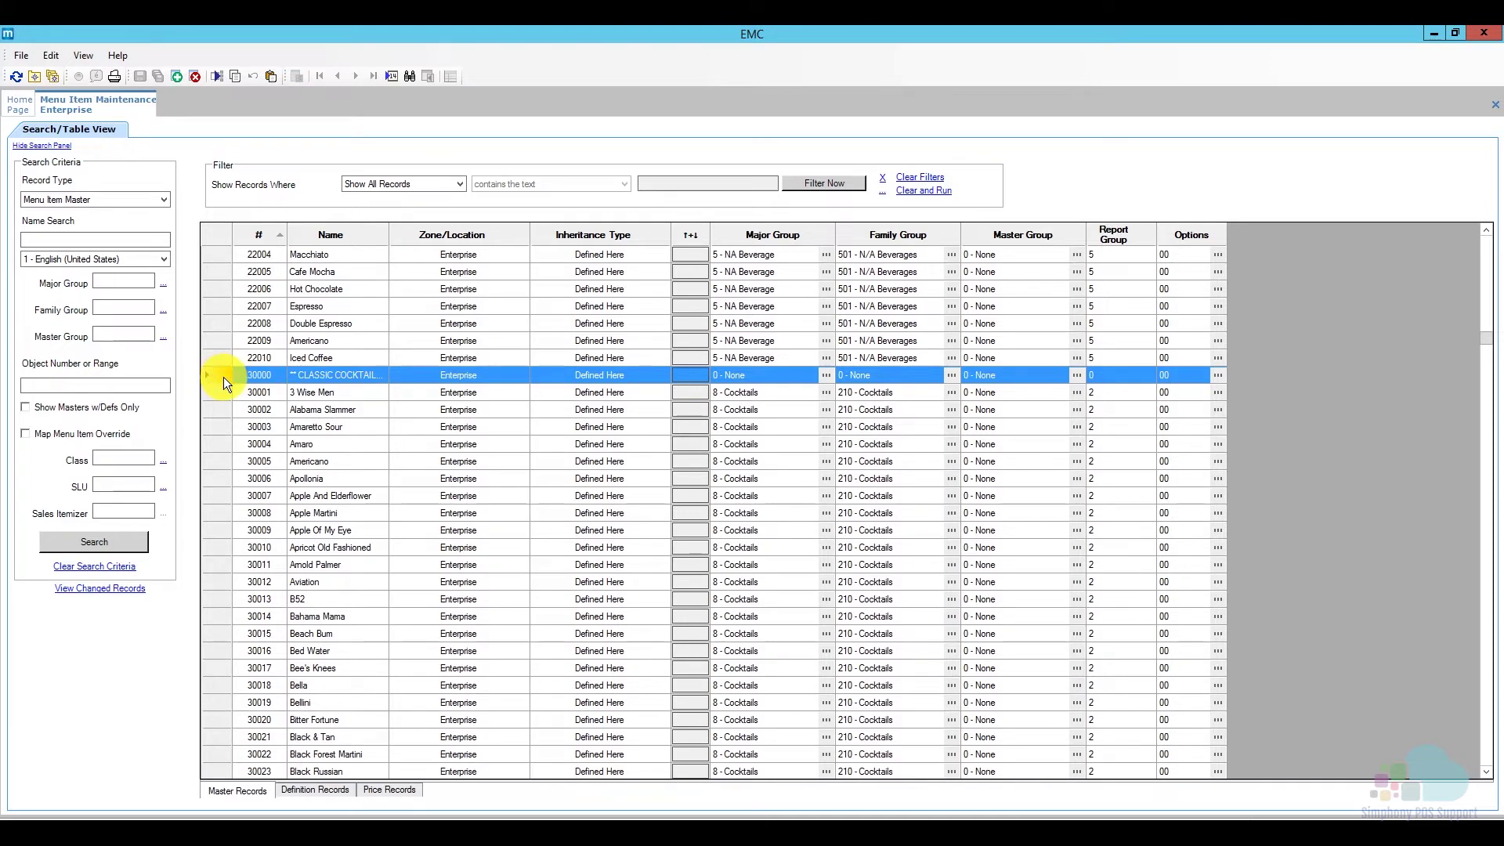
Add master record 29000 '** DRINK SPECIALS **' using record 30000 as the template, and confirm.
{"action": "left_click", "coordinate": [173, 76]}
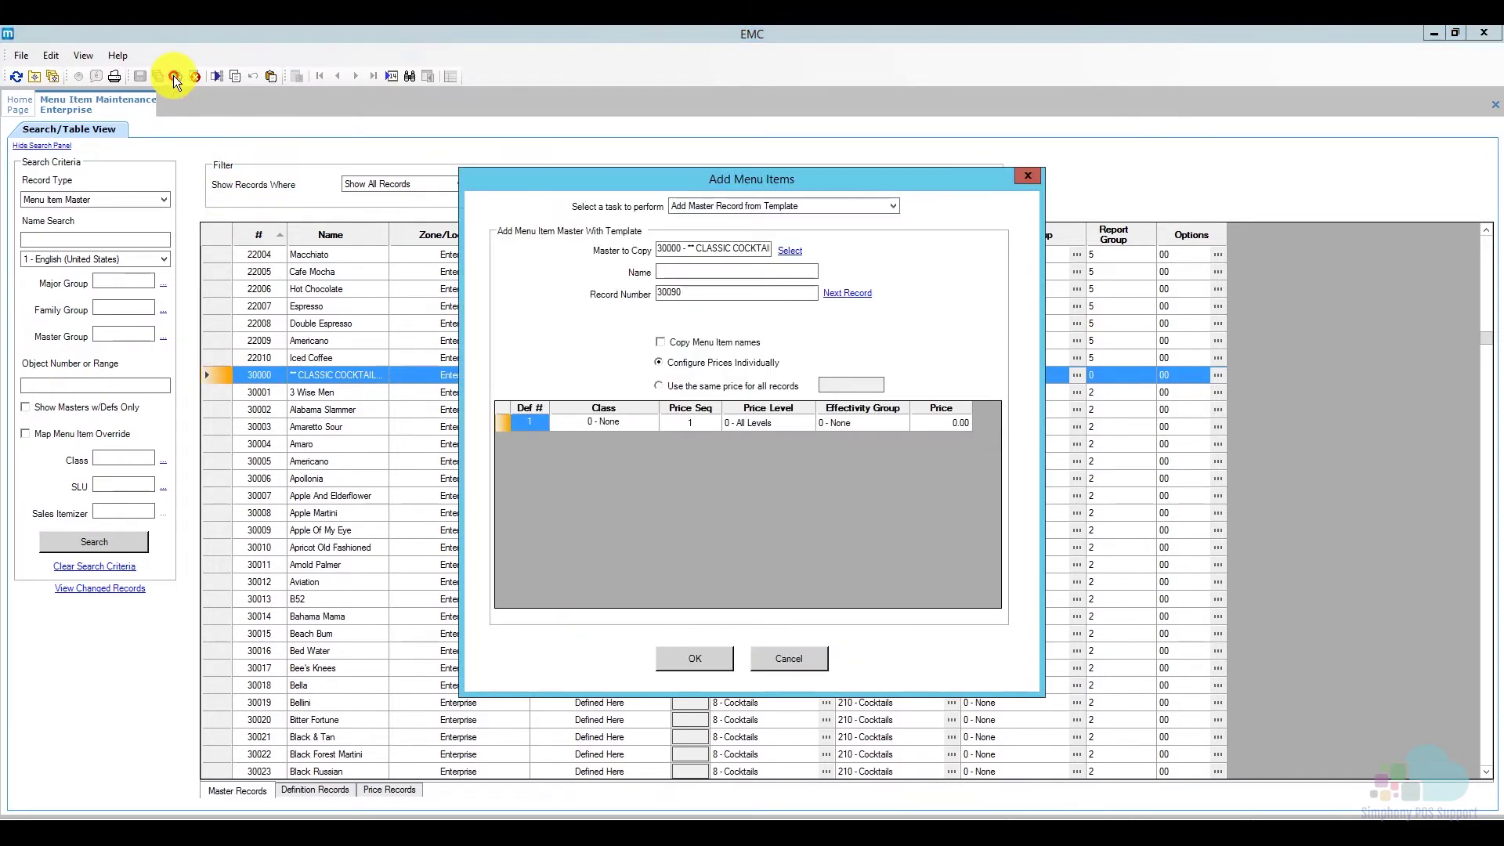
{"action": "left_click_drag", "start_coordinate": [684, 294], "coordinate": [644, 290]}
{"action": "type", "text": "29000"}
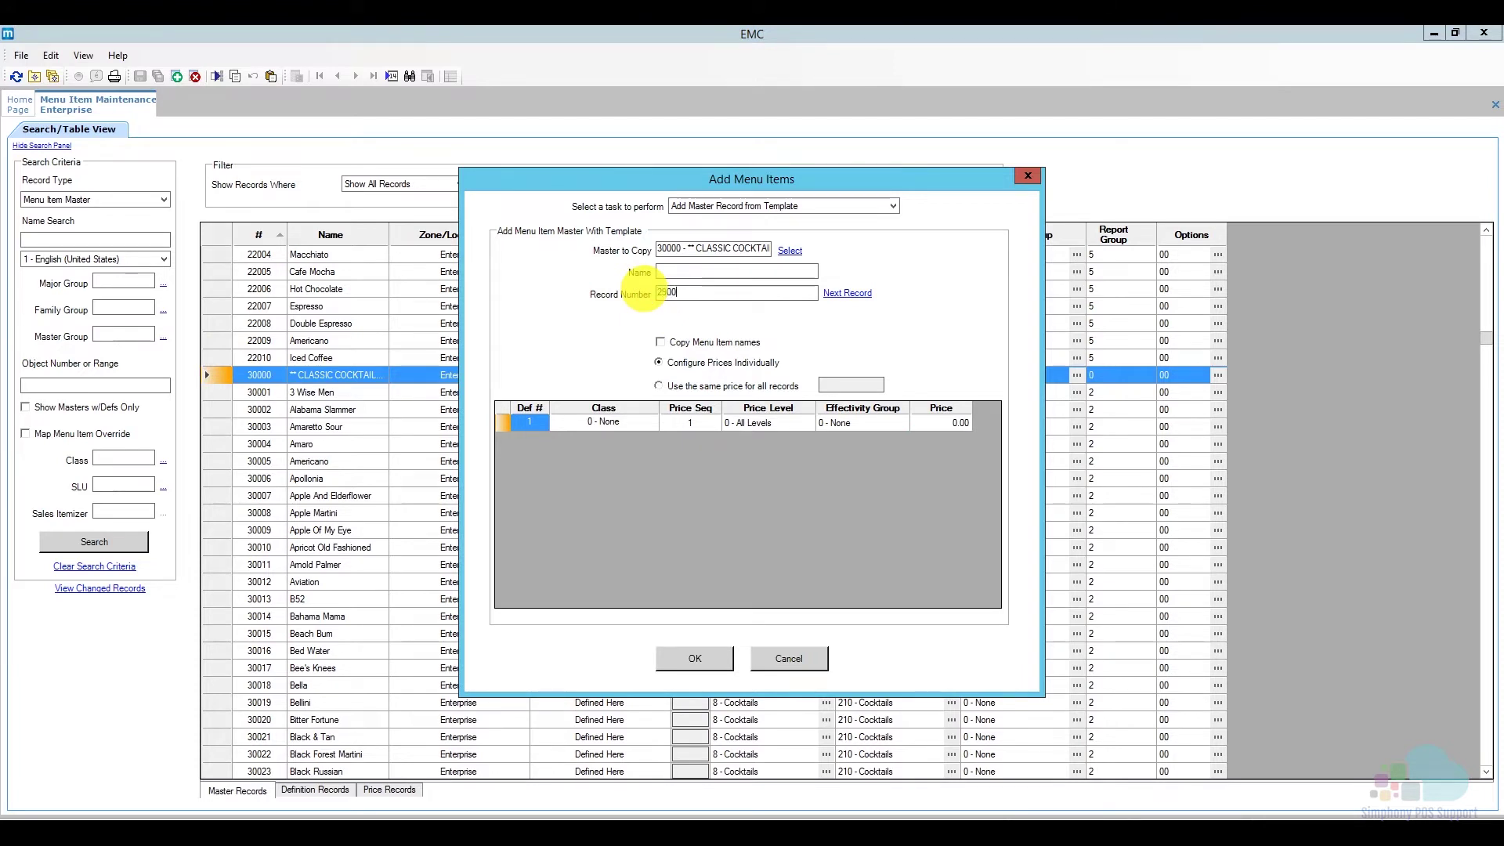
{"action": "left_click", "coordinate": [679, 272]}
{"action": "type", "text": "**"}
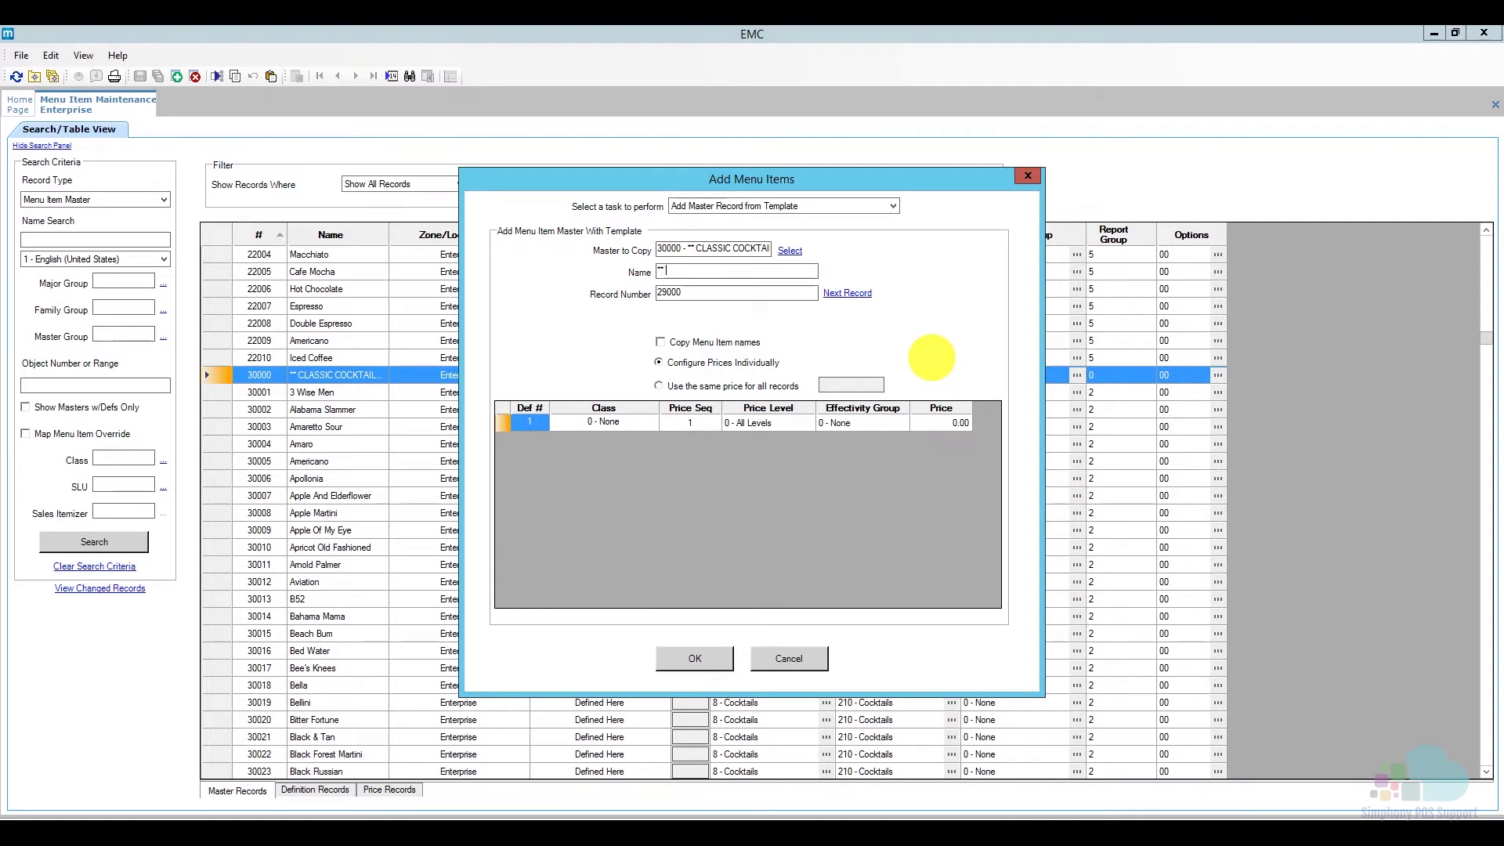
{"action": "type", "text": " DRINK SPECIALS **"}
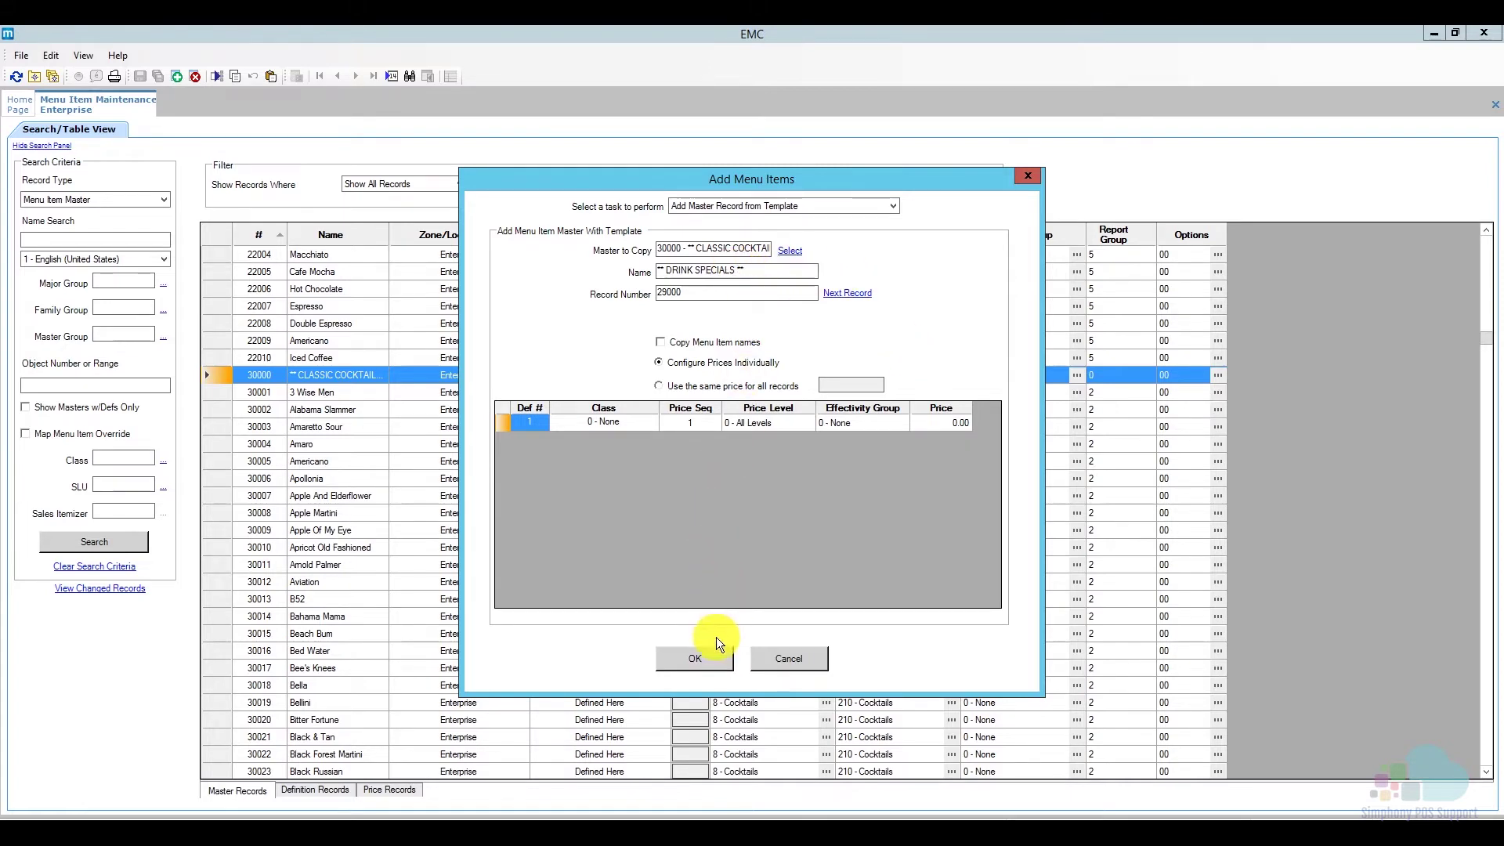
{"action": "left_click", "coordinate": [713, 650]}
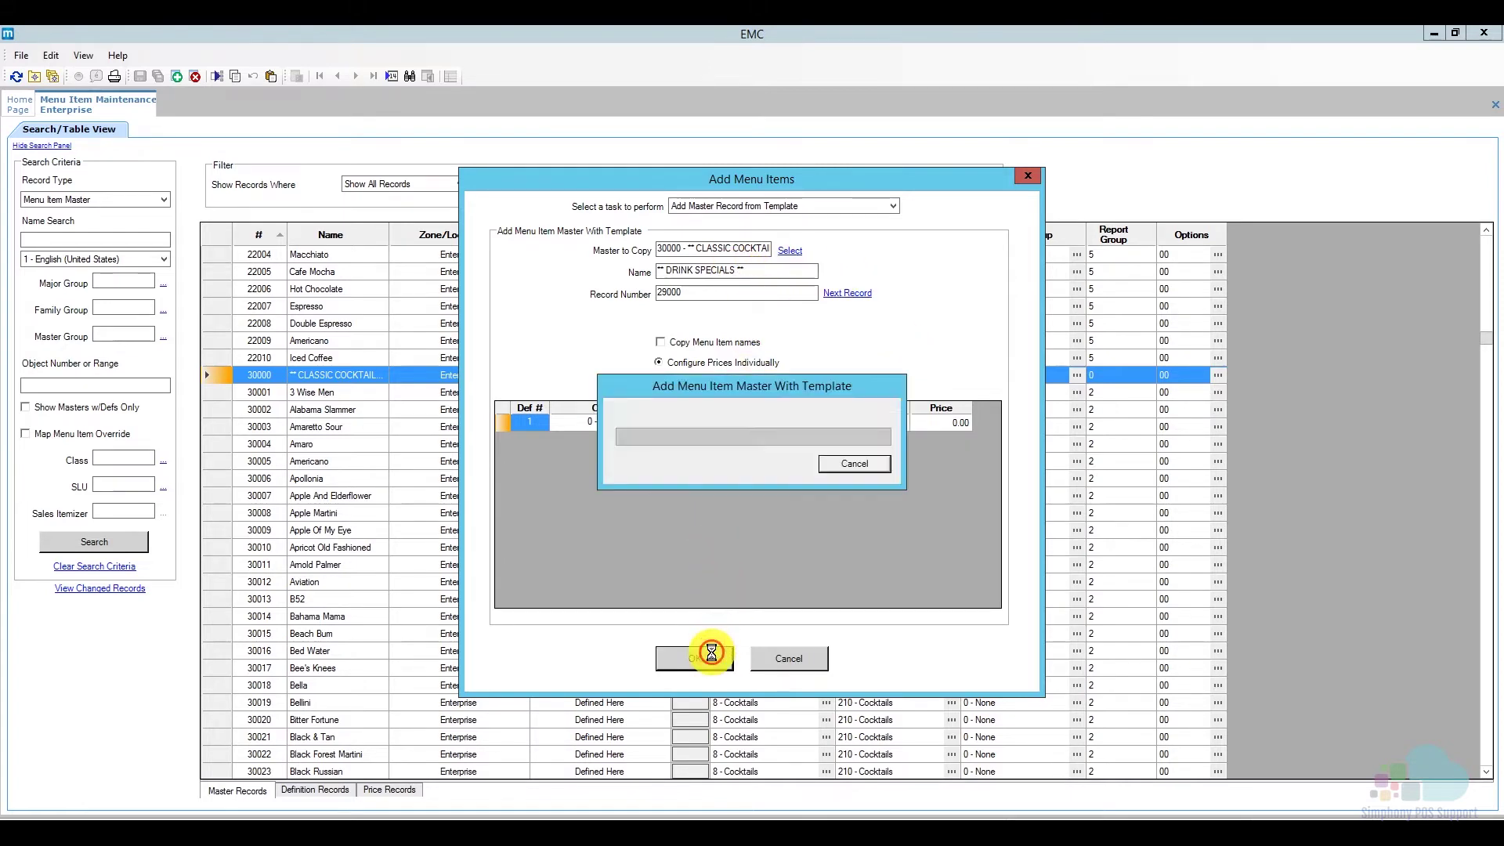
{"action": "left_click", "coordinate": [871, 500]}
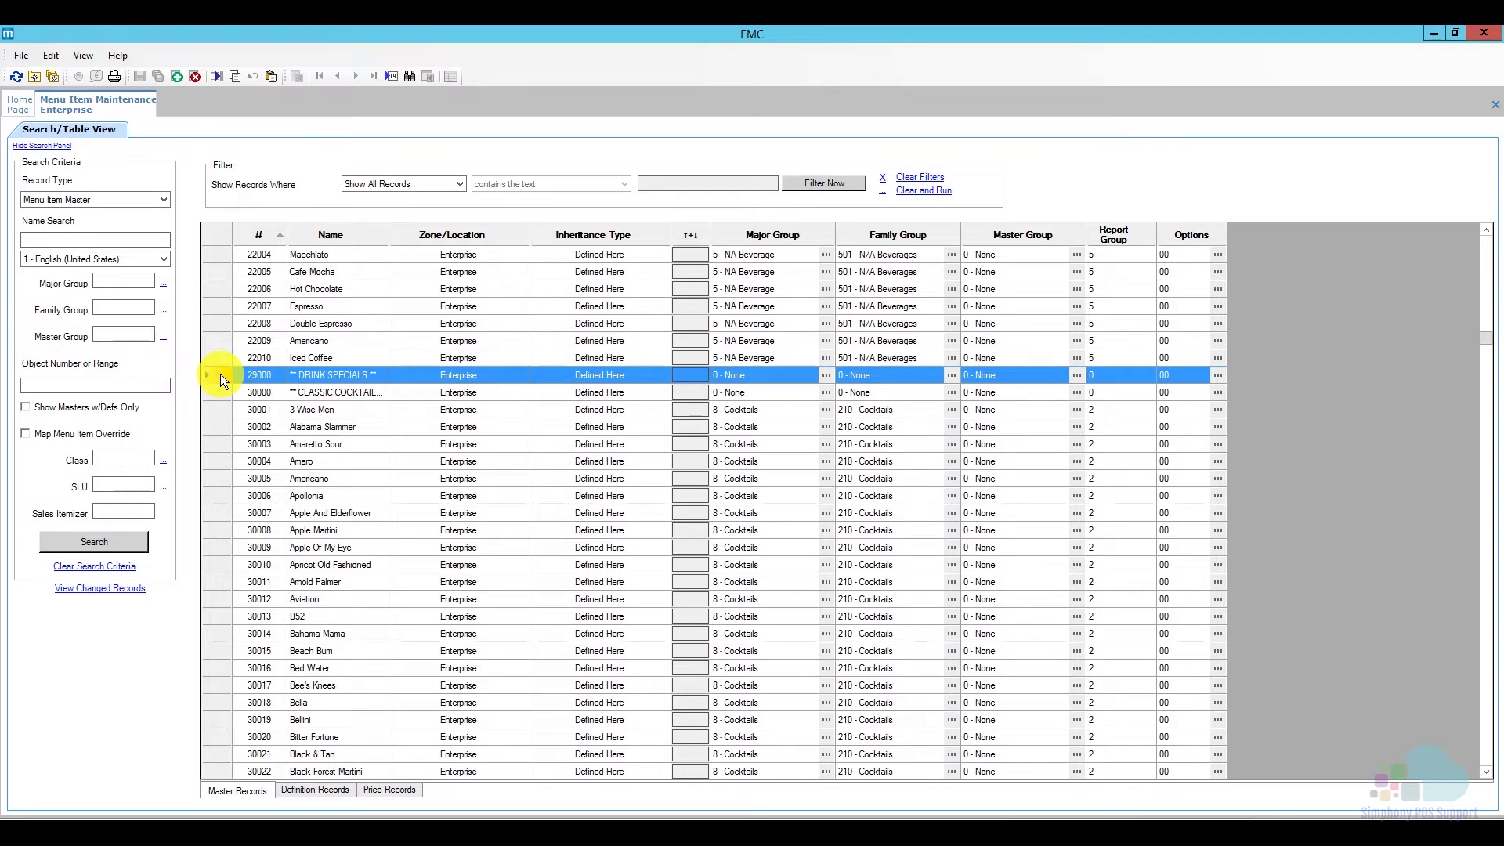
Start a new master record without a template, named Mimosa.
{"action": "left_click", "coordinate": [175, 77]}
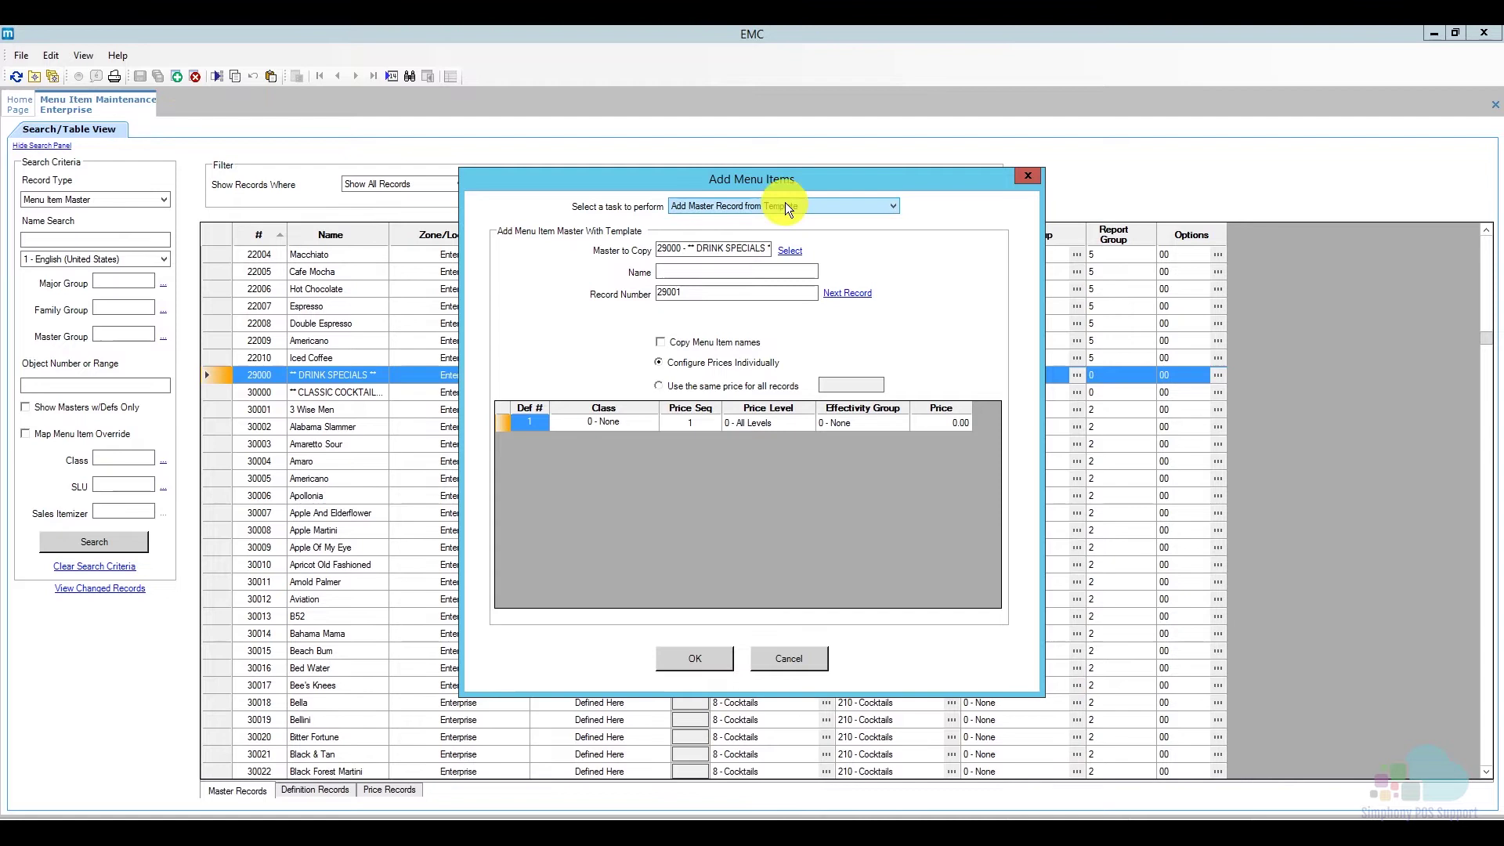
{"action": "left_click", "coordinate": [840, 201]}
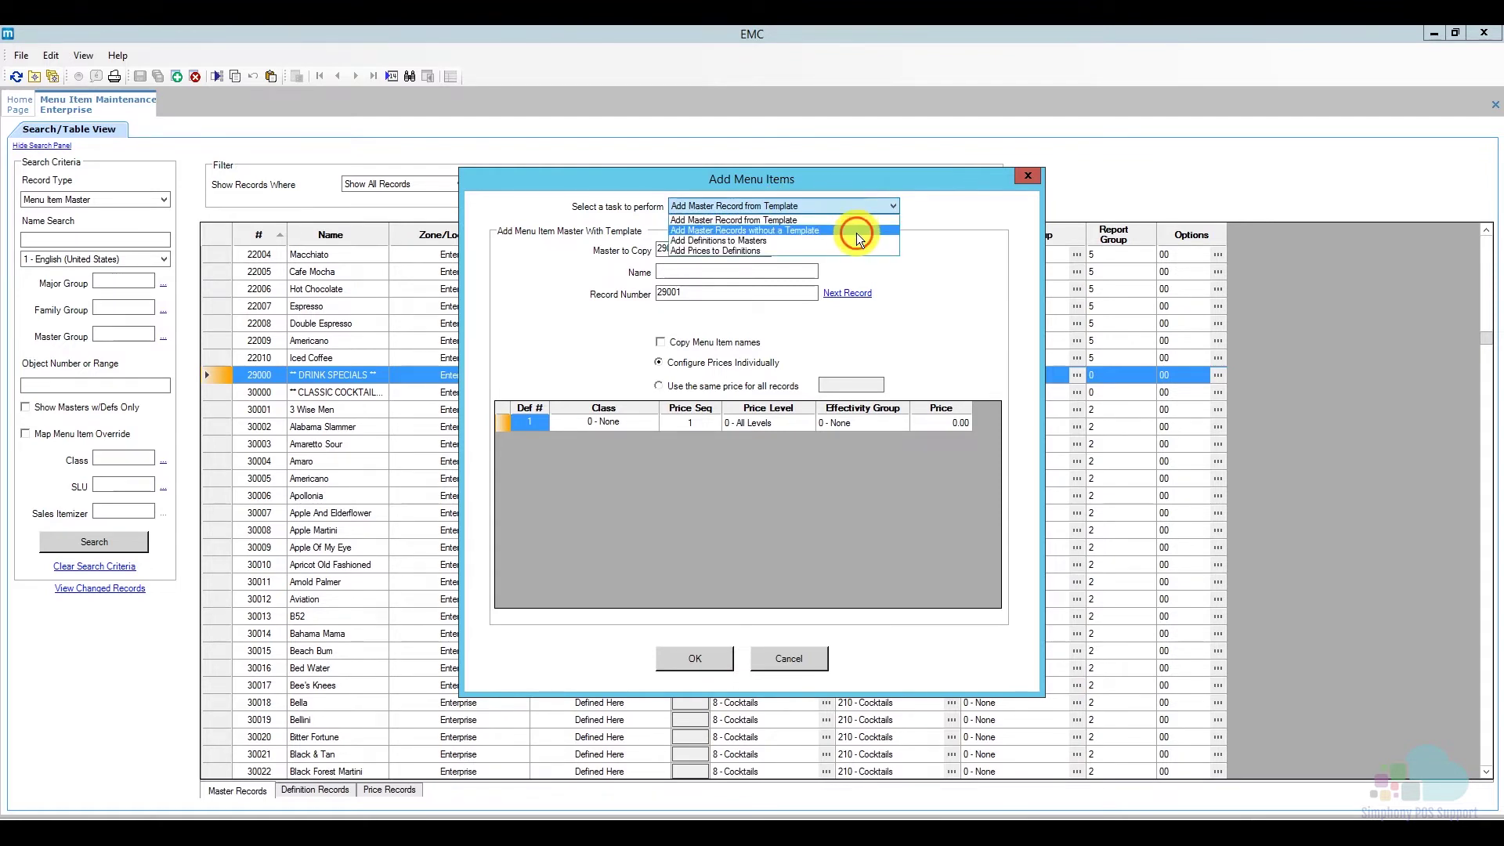
{"action": "left_click", "coordinate": [857, 232]}
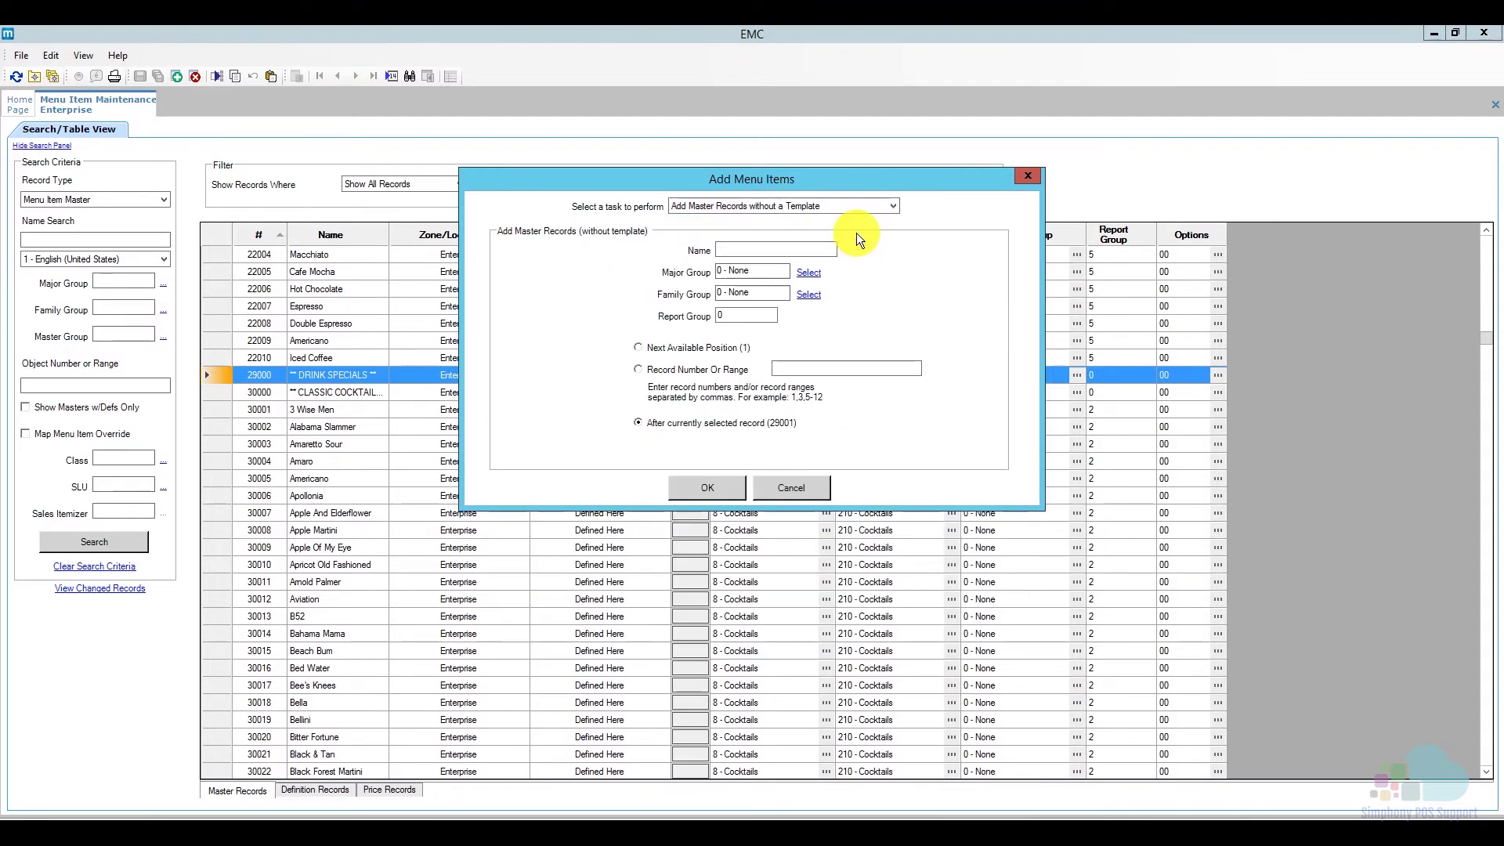
{"action": "left_click", "coordinate": [778, 245]}
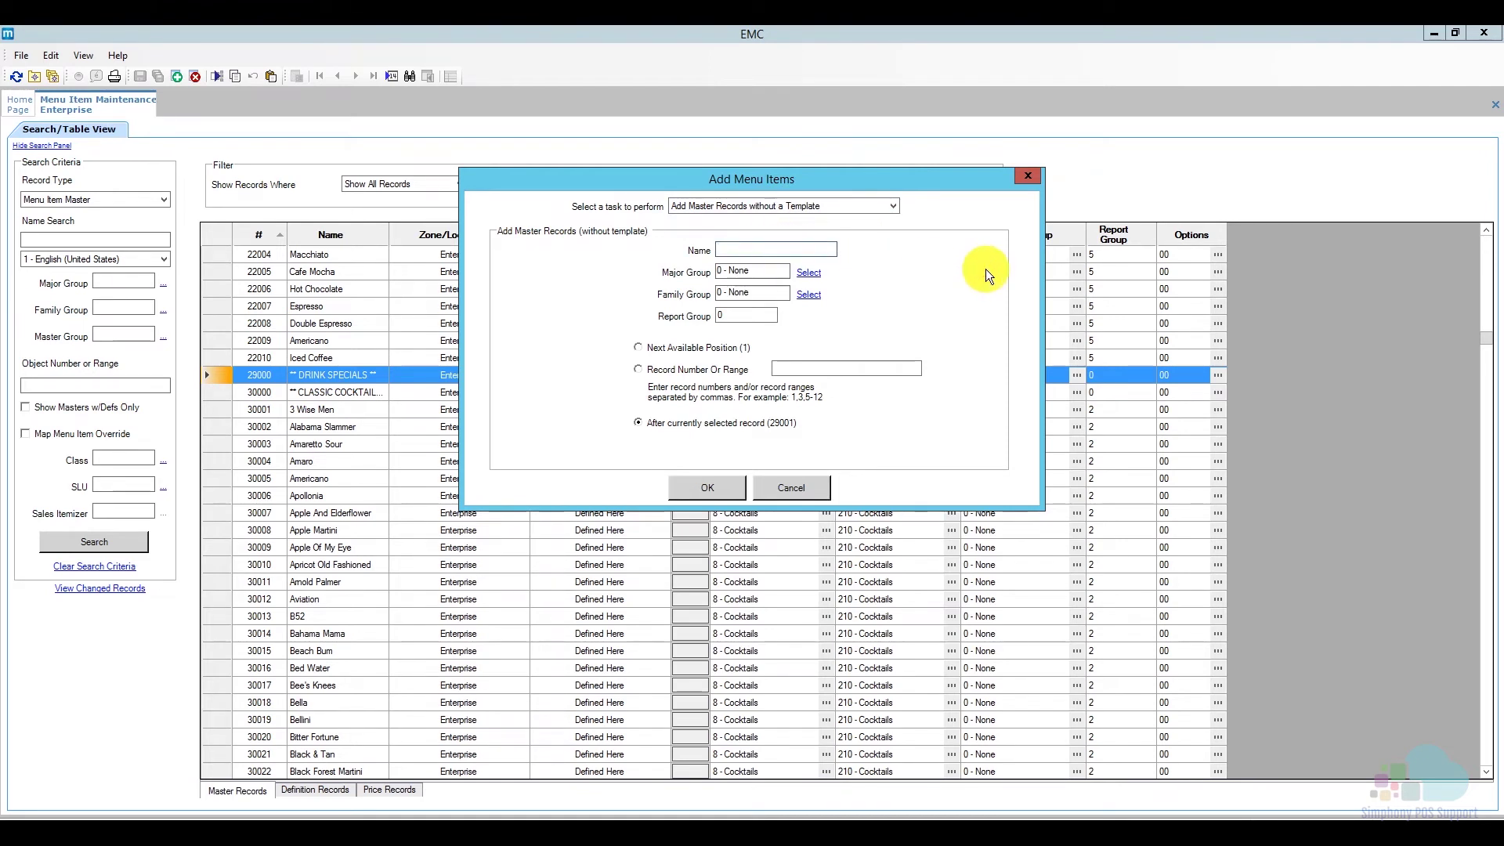
{"action": "type", "text": "Mimosa"}
Give Mimosa major group 4 - Wine, family group 408 Glass Wine Sparkling, report group 4, and create it.
{"action": "left_click", "coordinate": [812, 279]}
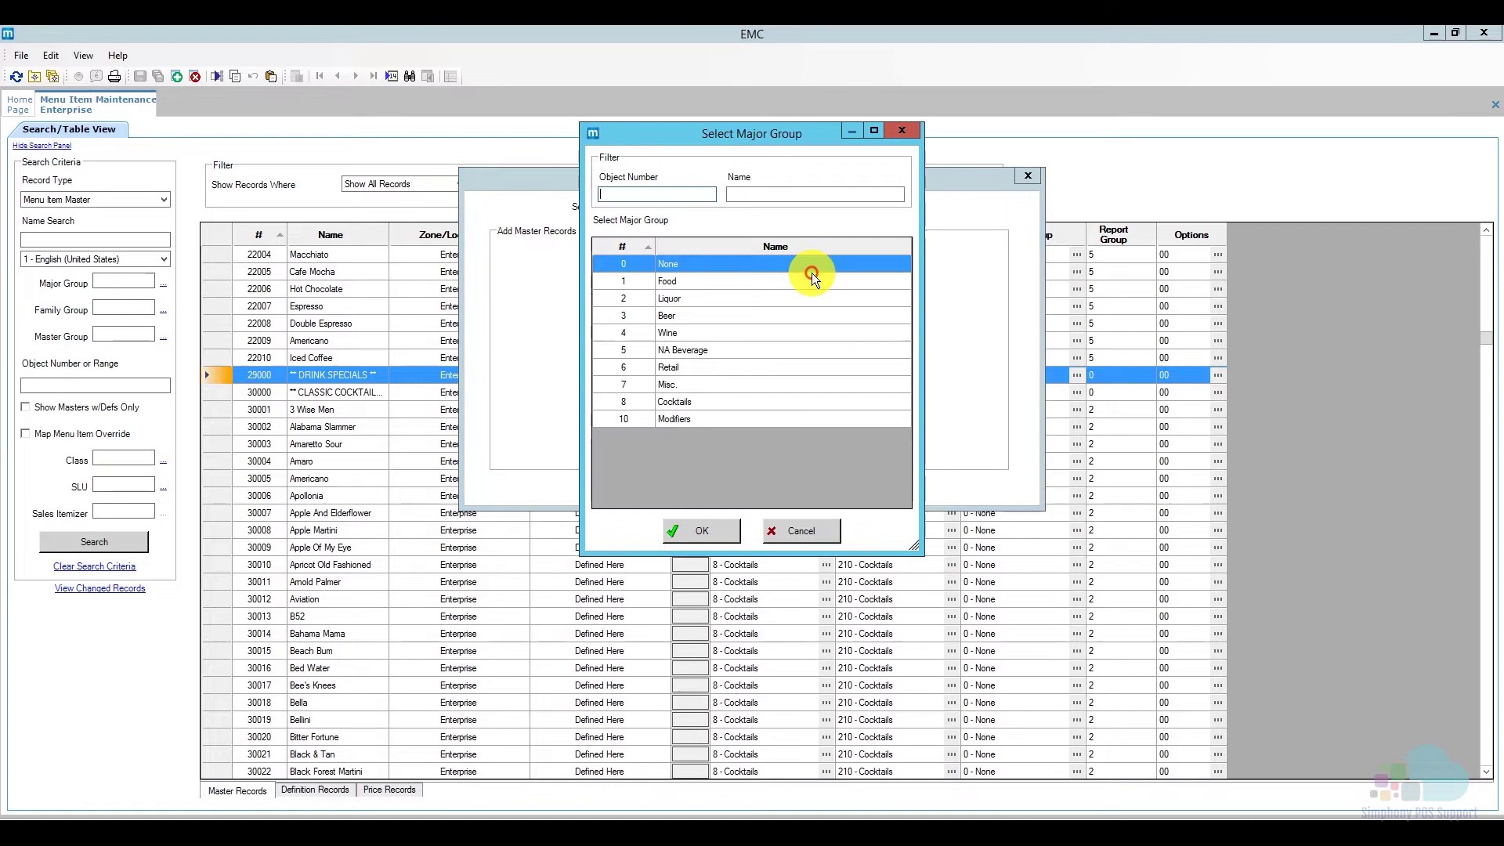
{"action": "left_click_drag", "start_coordinate": [788, 140], "coordinate": [777, 331]}
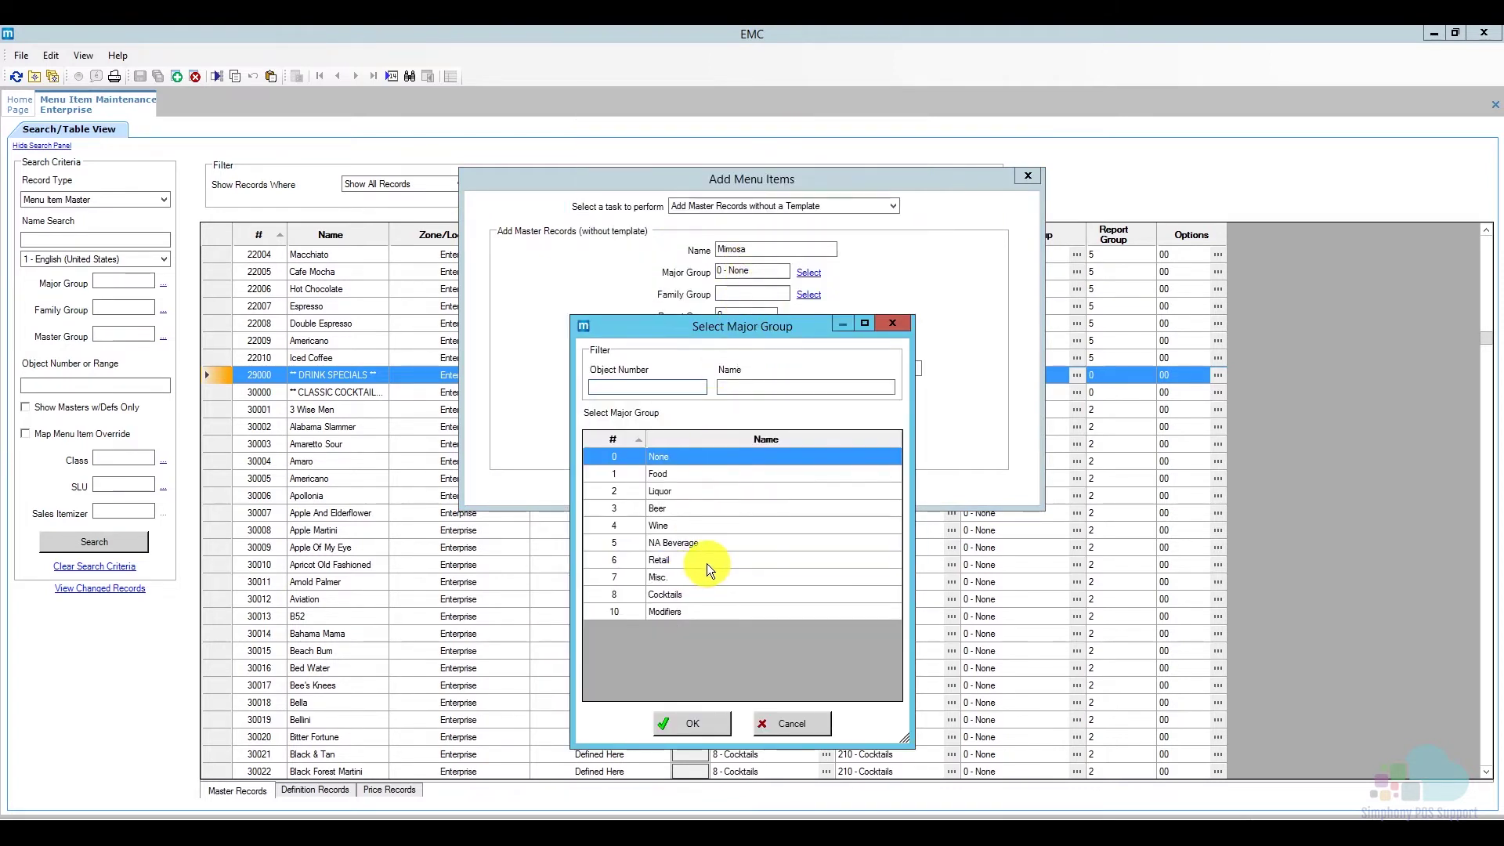
{"action": "left_click", "coordinate": [685, 525]}
{"action": "left_click", "coordinate": [694, 722]}
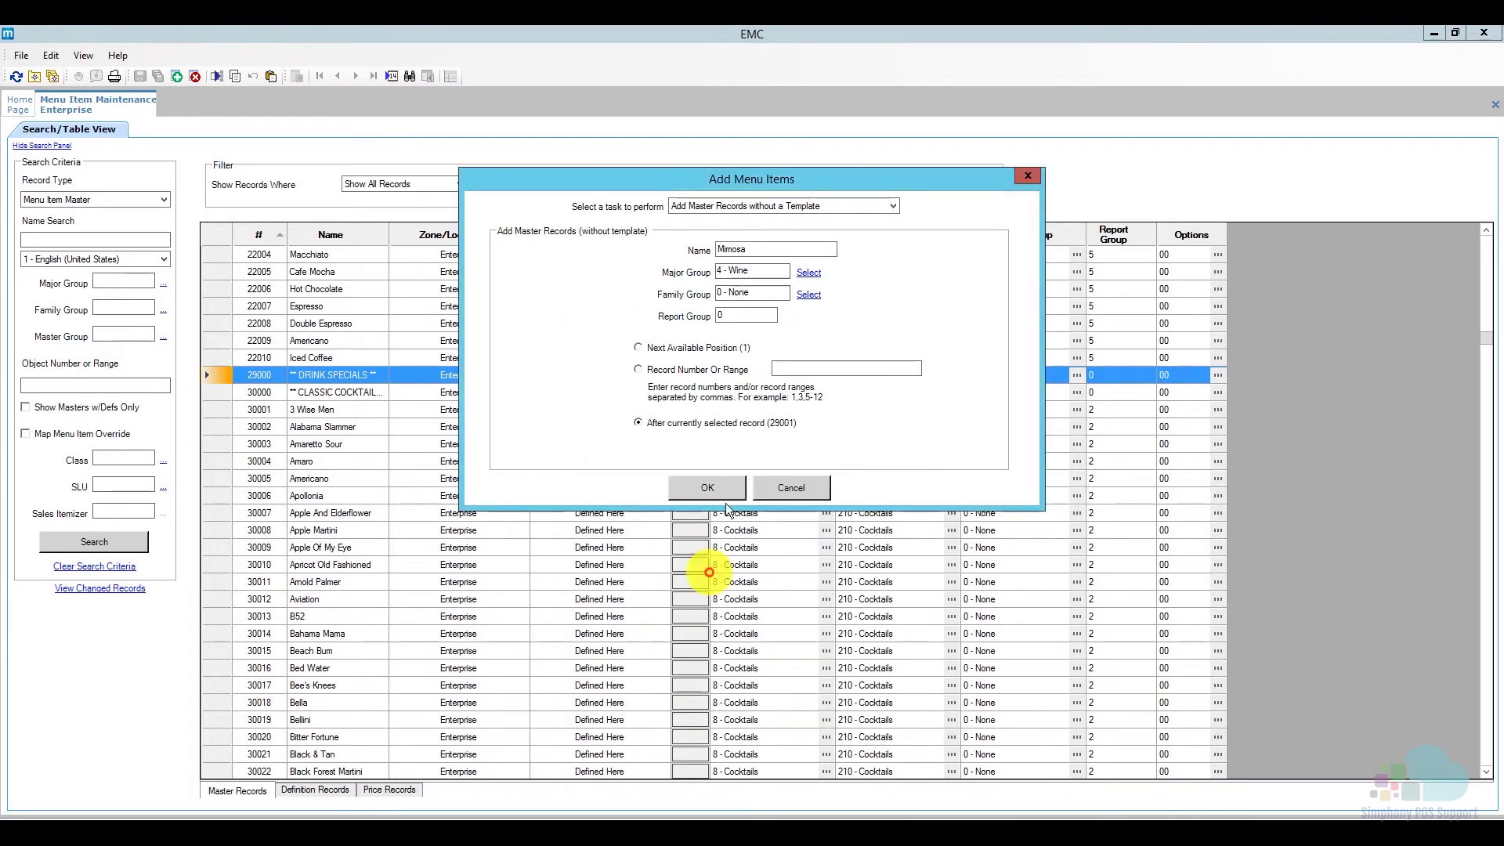
{"action": "left_click", "coordinate": [807, 296]}
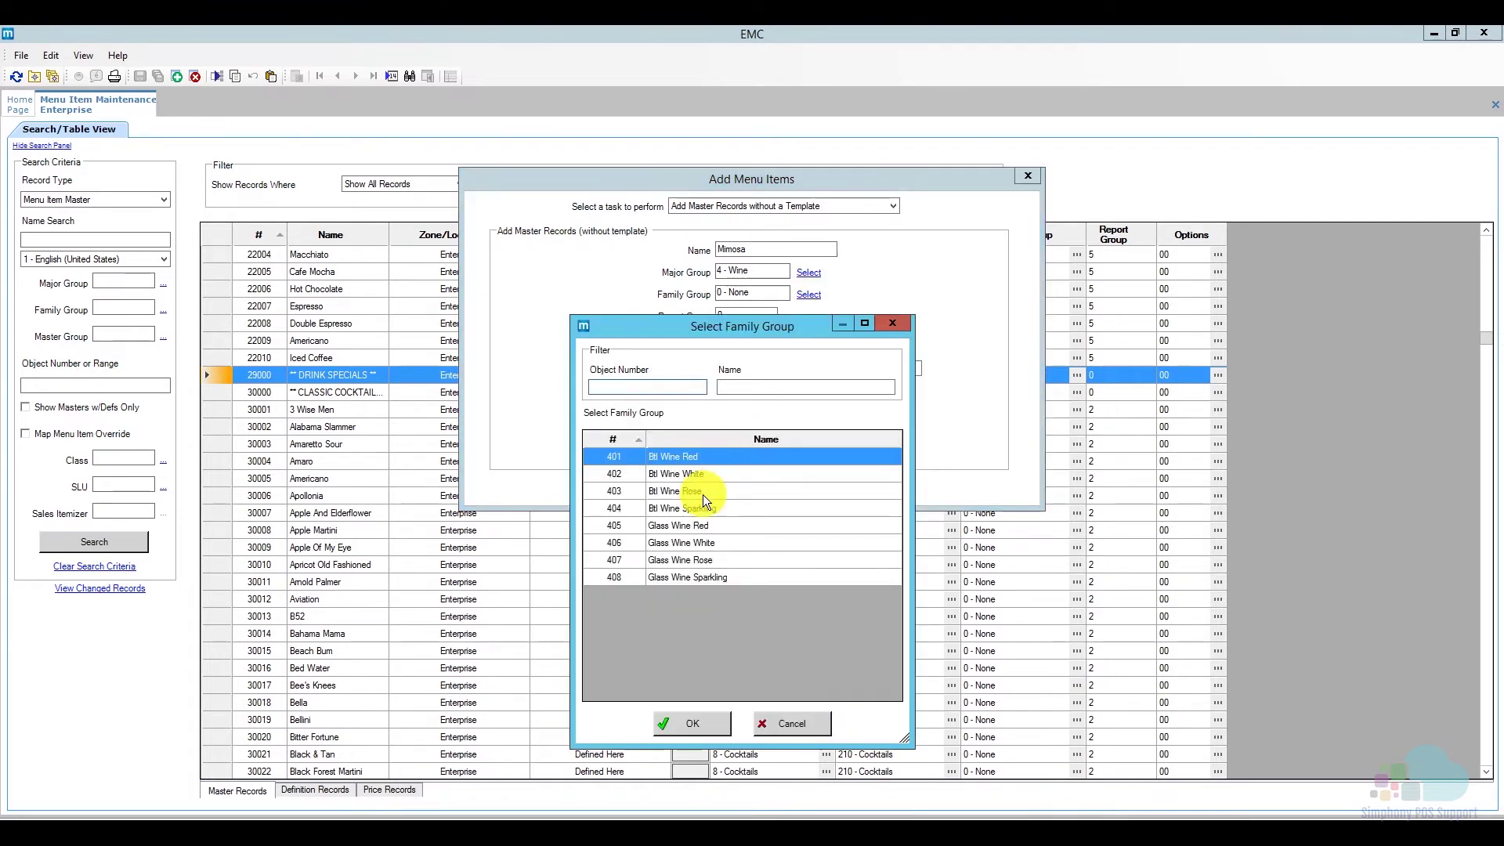
{"action": "left_click", "coordinate": [741, 577]}
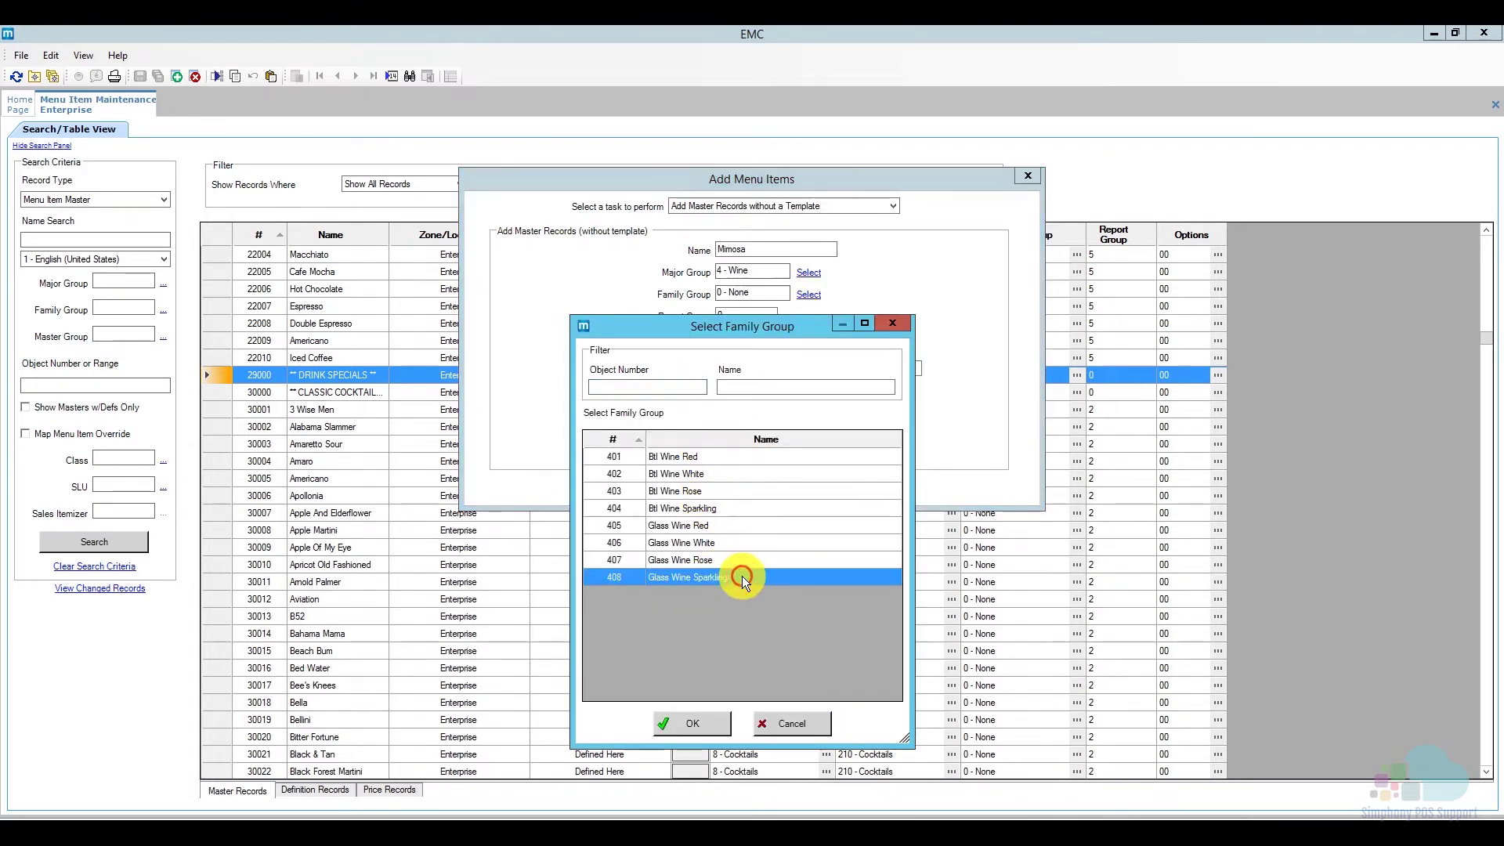
{"action": "left_click", "coordinate": [695, 723]}
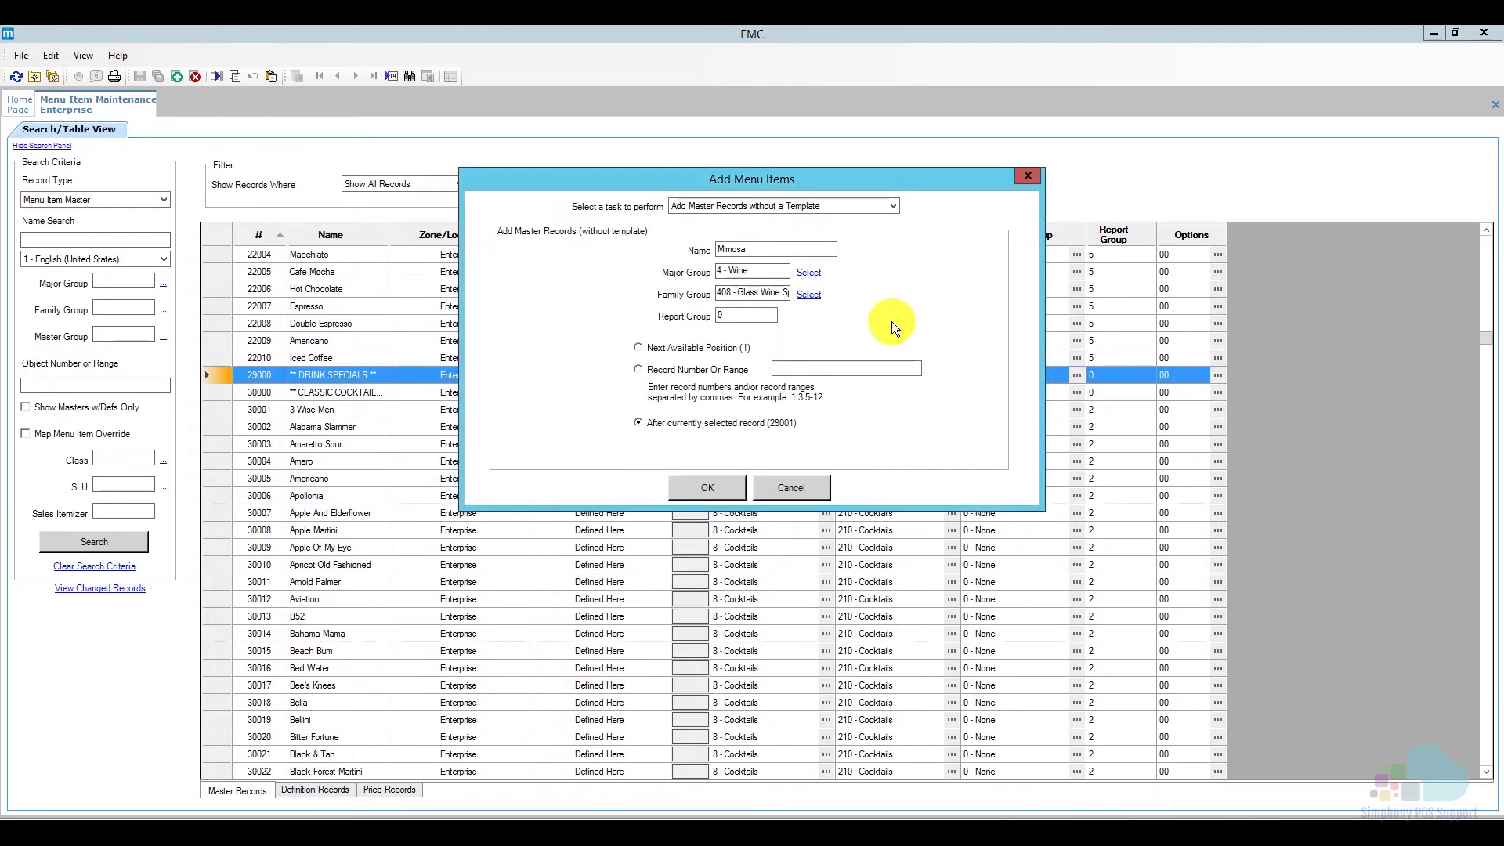
{"action": "left_click", "coordinate": [706, 317]}
{"action": "type", "text": "4"}
{"action": "left_click", "coordinate": [718, 487]}
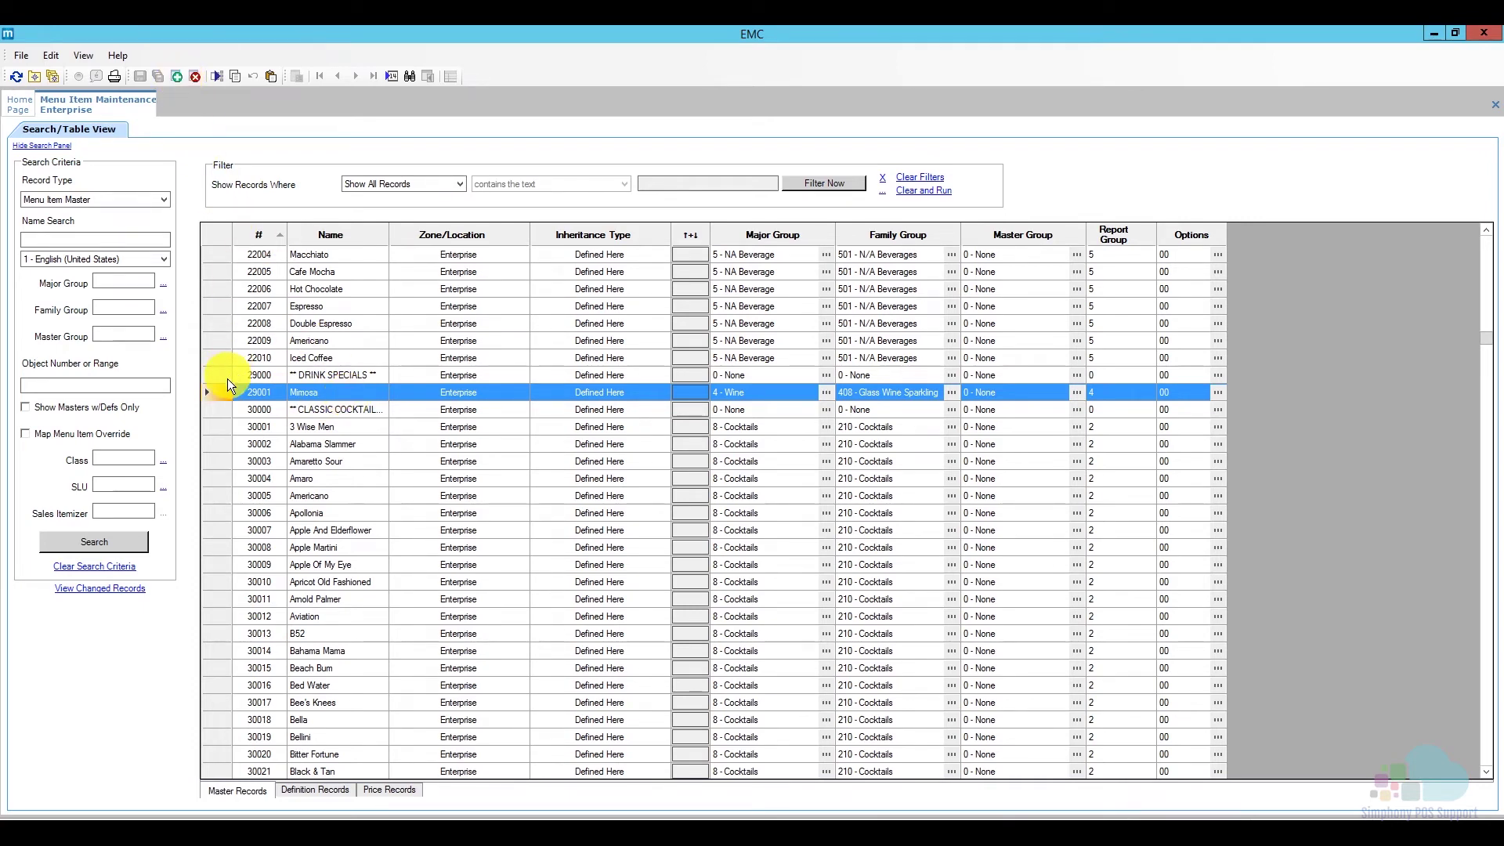
Add Definition #1 to master record 29001 Mimosa and confirm the addition.
{"action": "left_click", "coordinate": [177, 76]}
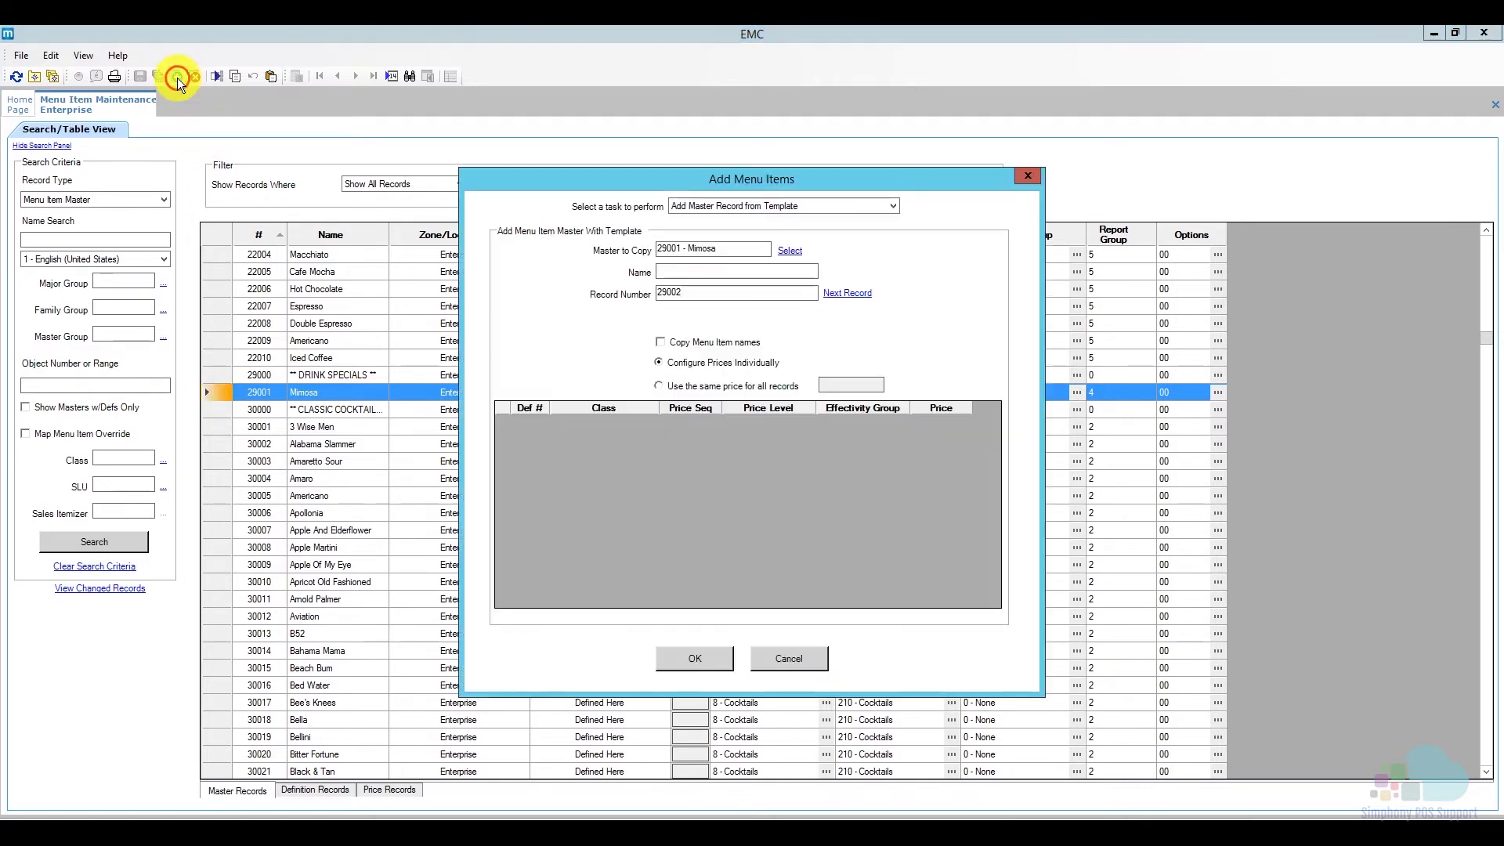
{"action": "left_click", "coordinate": [857, 208]}
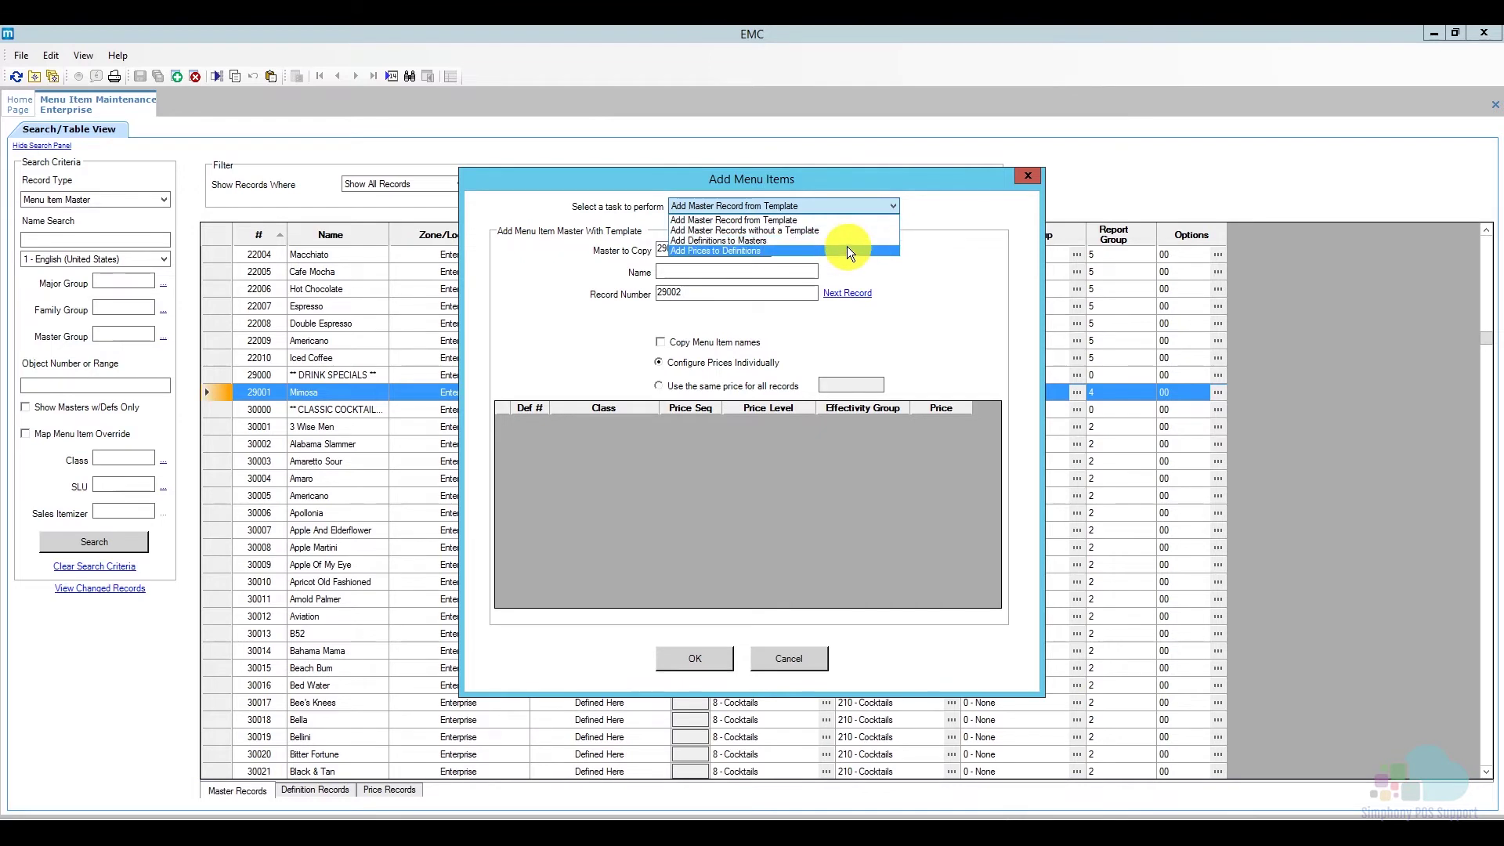
{"action": "left_click", "coordinate": [843, 242]}
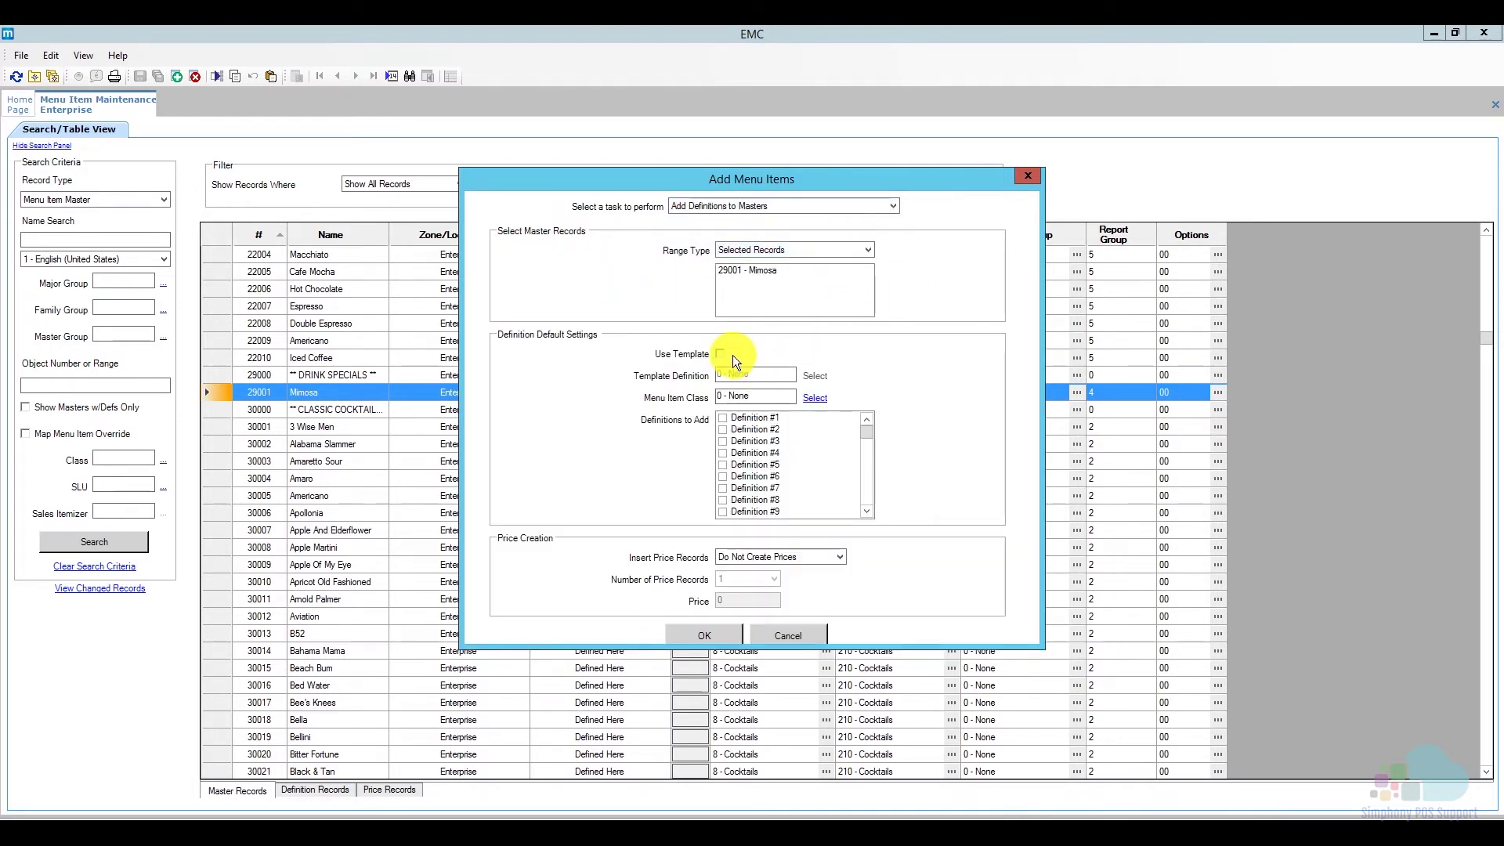
{"action": "left_click", "coordinate": [753, 418]}
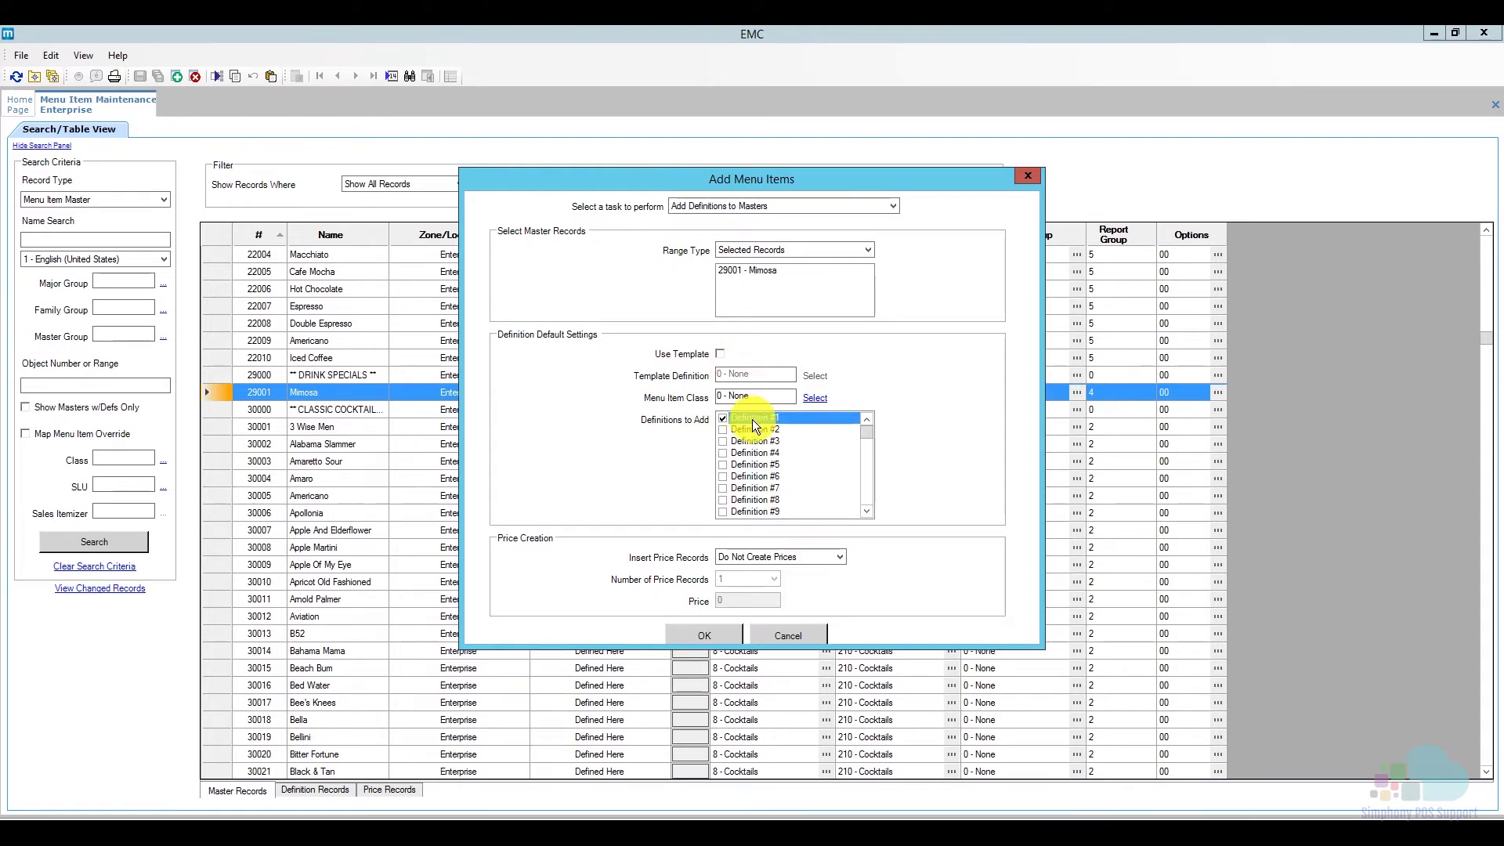
{"action": "left_click", "coordinate": [716, 636]}
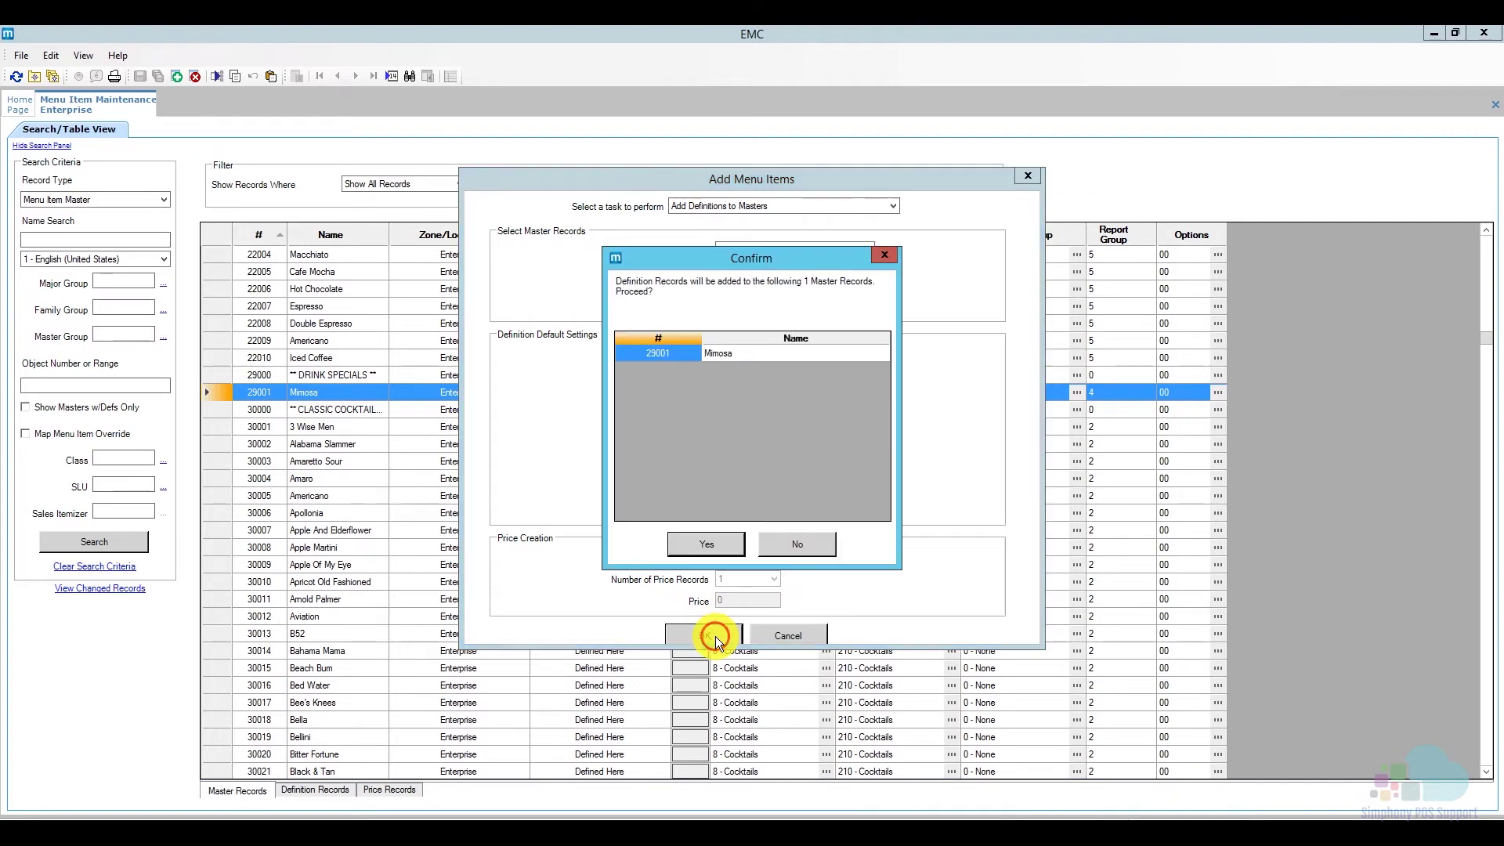
{"action": "left_click", "coordinate": [712, 542]}
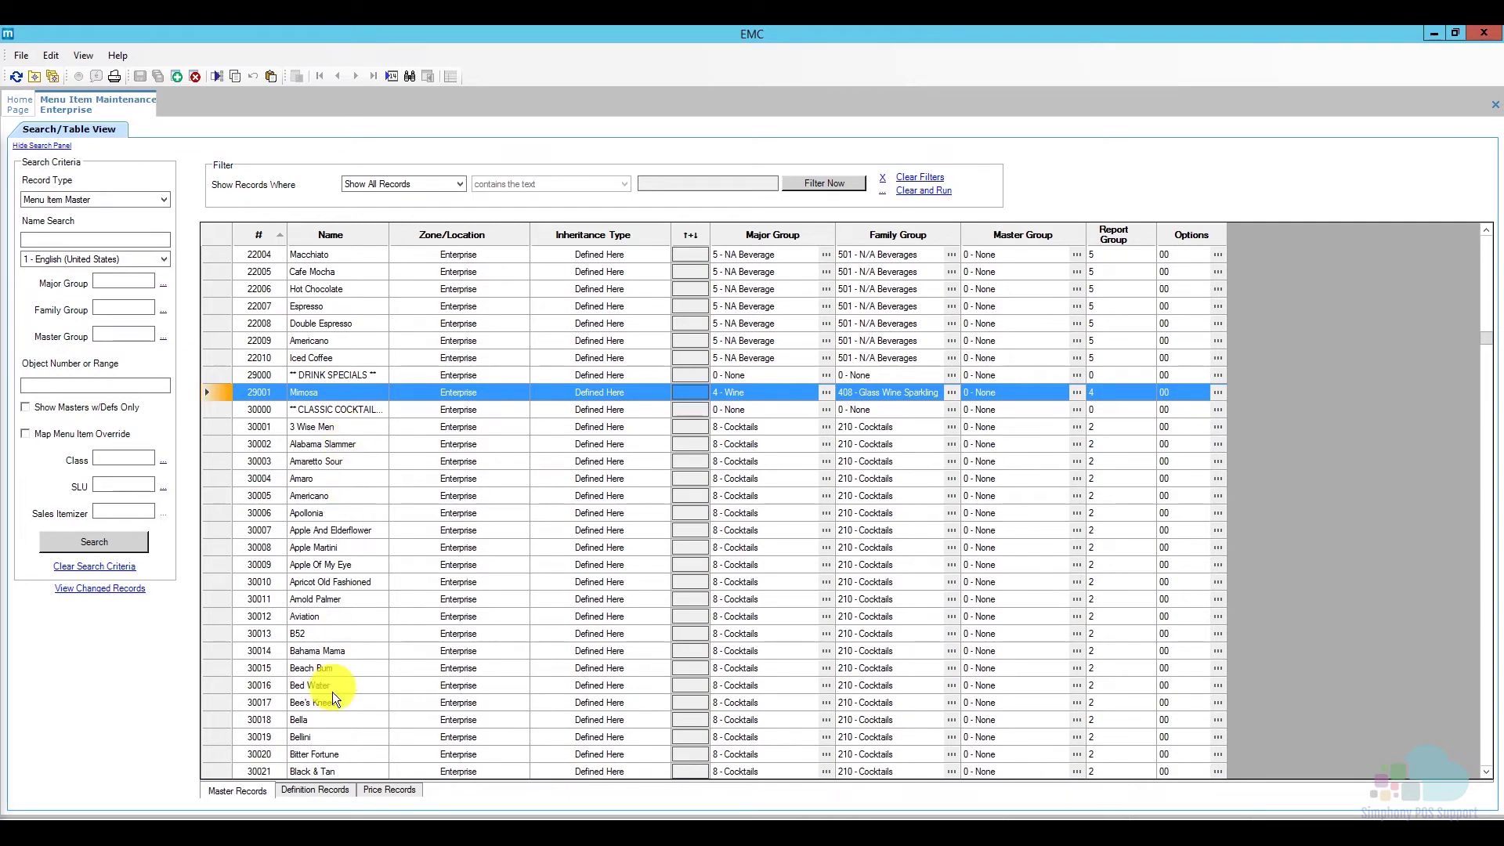
On the Definition Records tab, set 29001 Mimosa's Menu Item Class to 3002 - Liquor.
{"action": "left_click", "coordinate": [321, 789]}
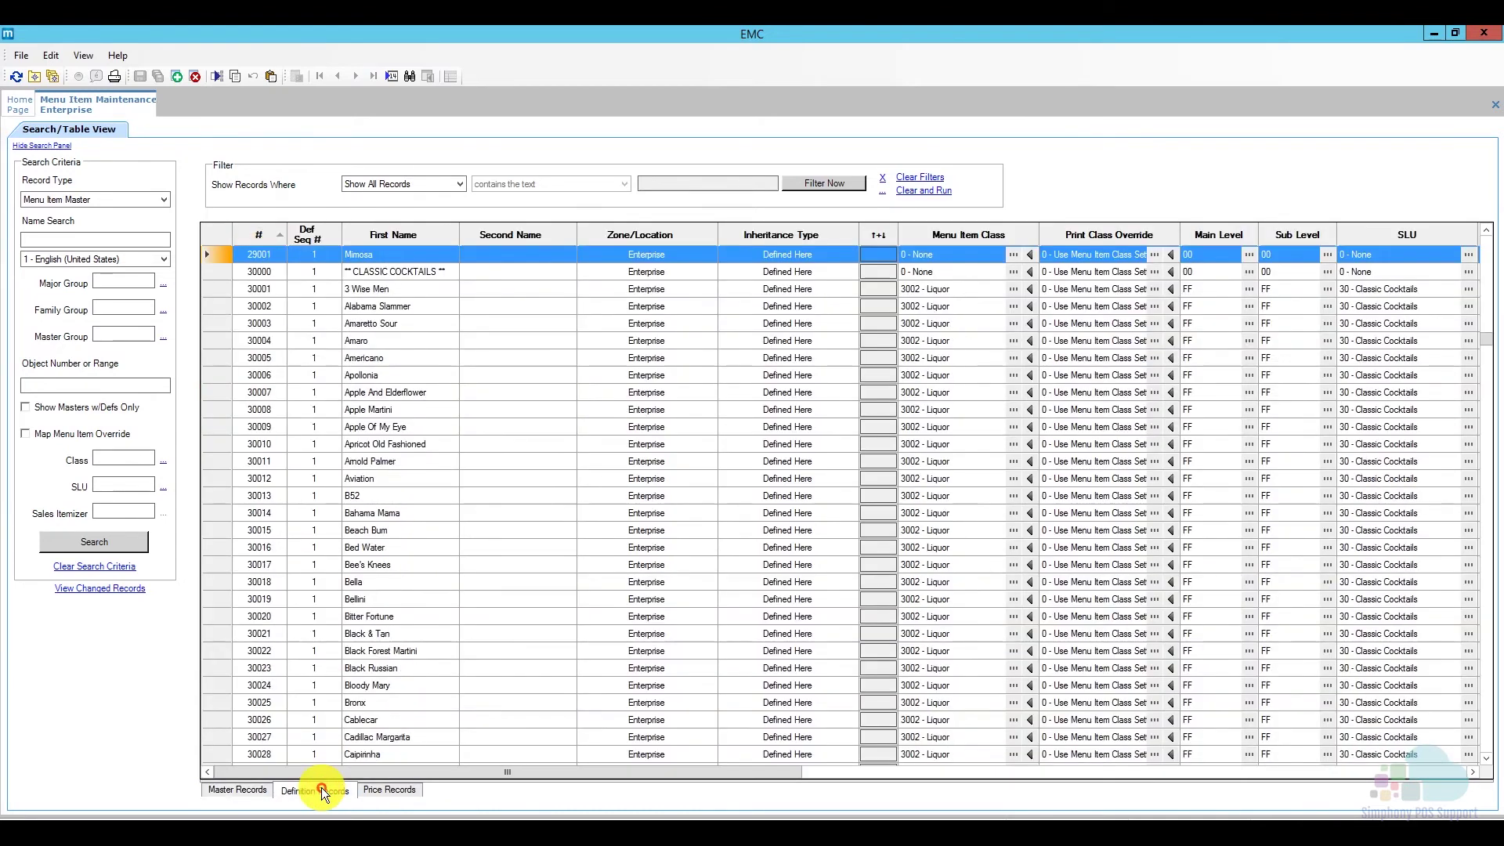
{"action": "left_click", "coordinate": [971, 258]}
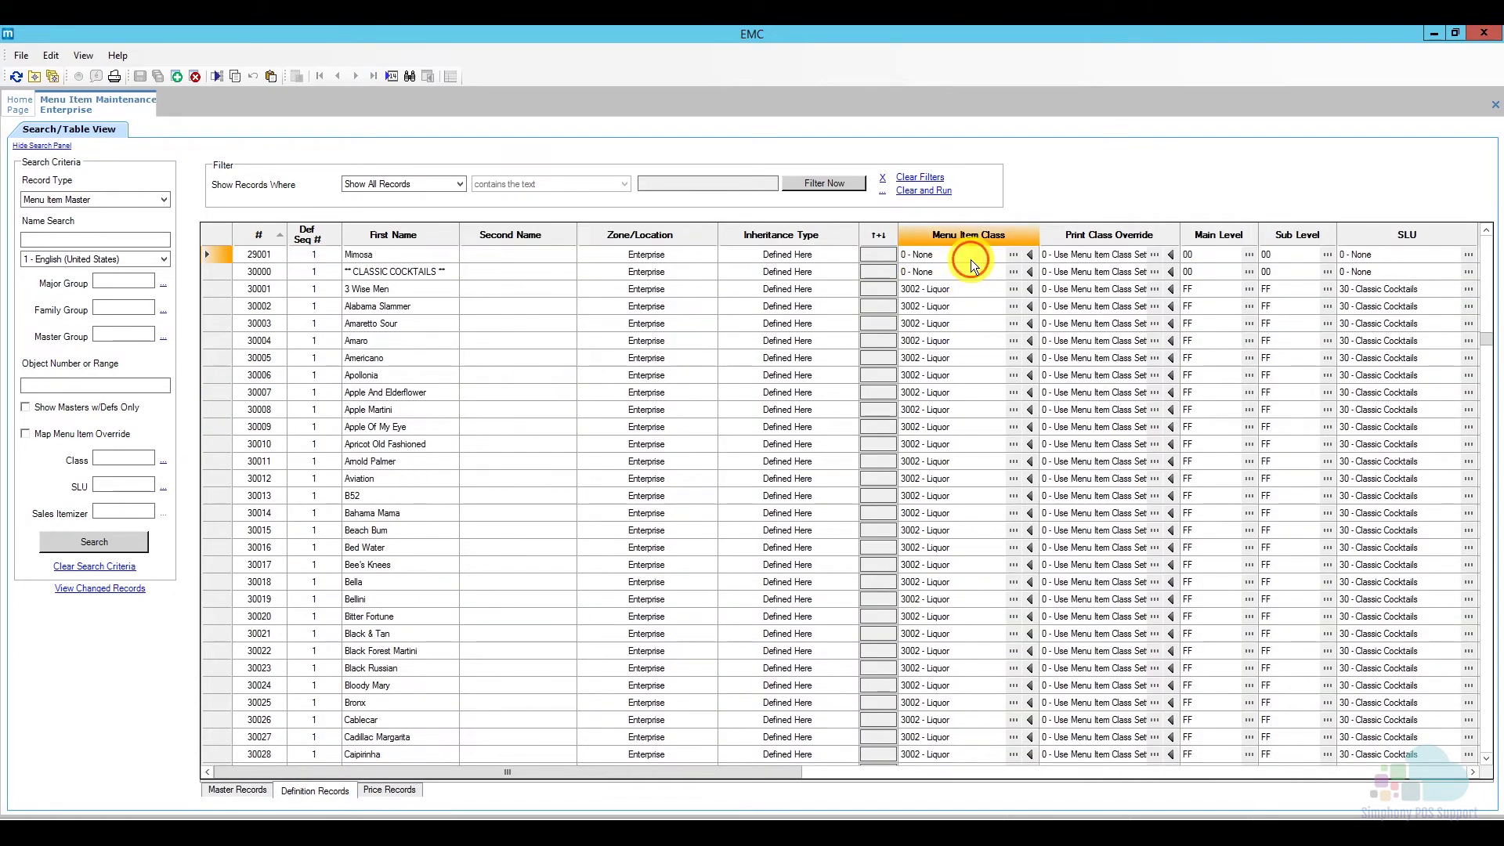
{"action": "left_click", "coordinate": [1013, 256]}
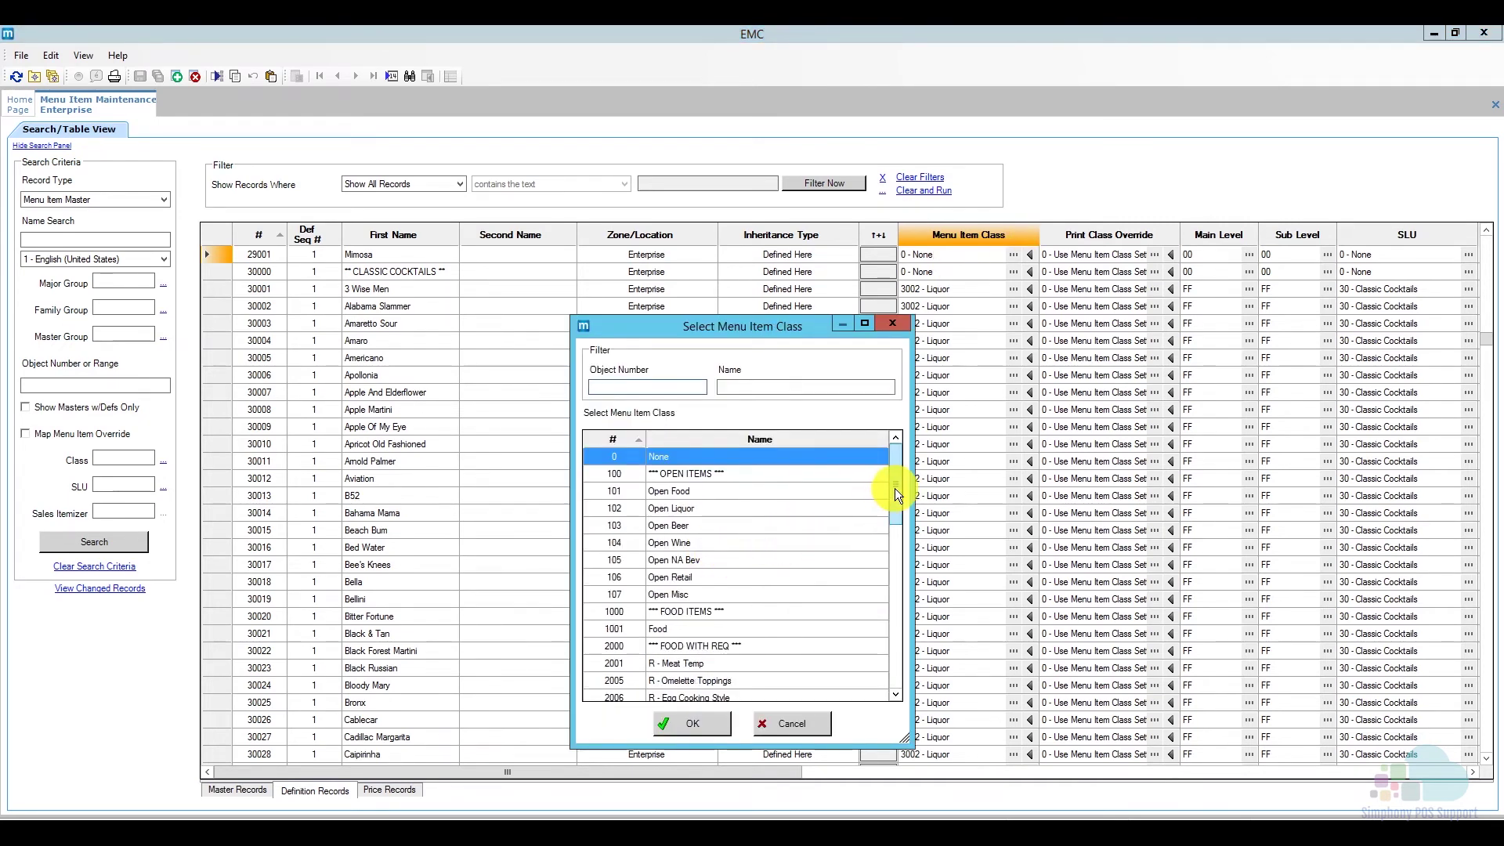
{"action": "left_click_drag", "start_coordinate": [895, 487], "coordinate": [891, 586]}
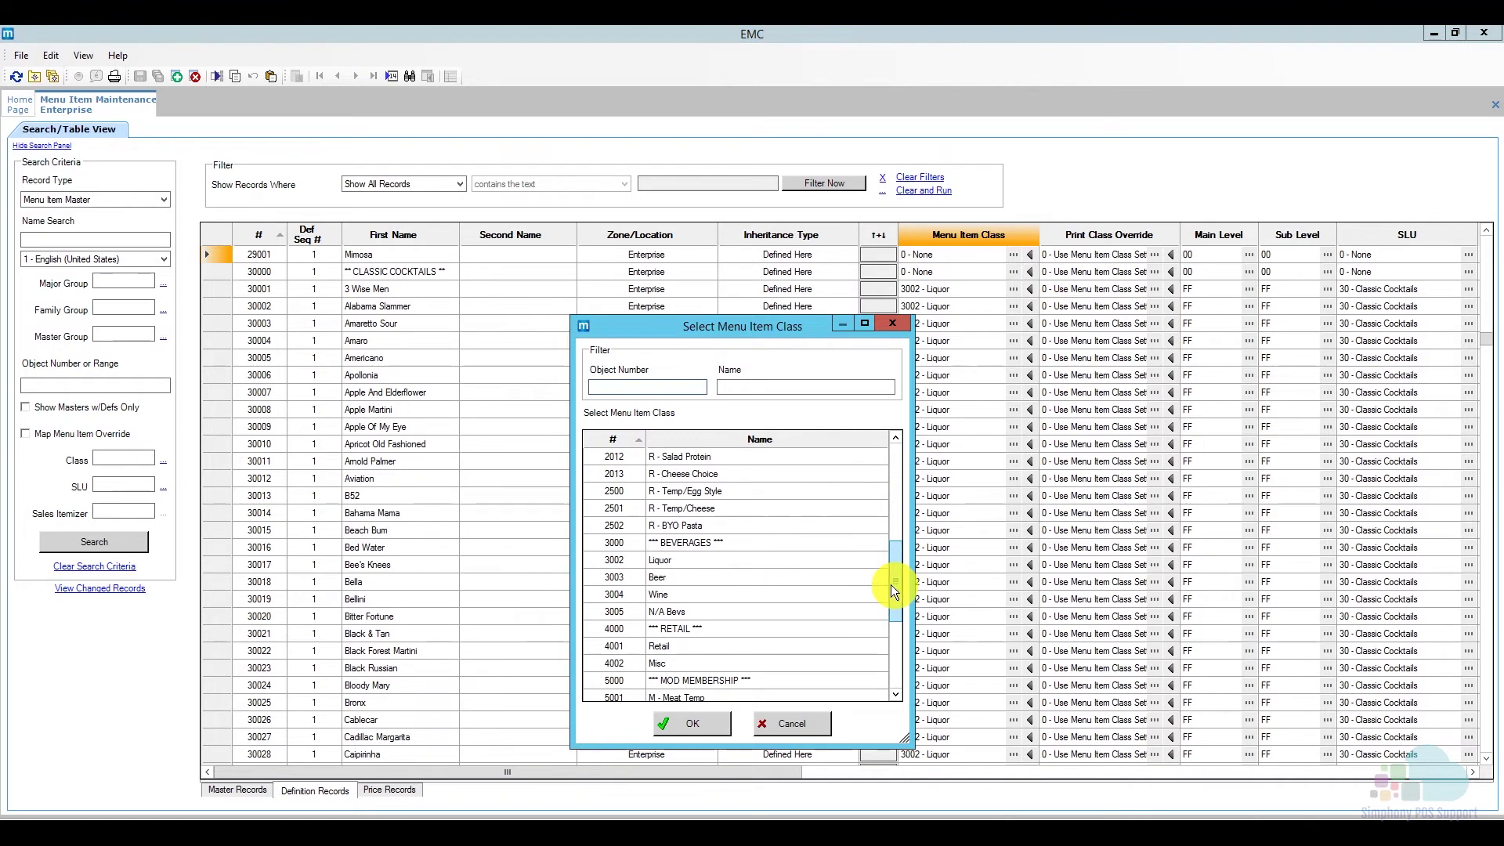
{"action": "left_click", "coordinate": [689, 562]}
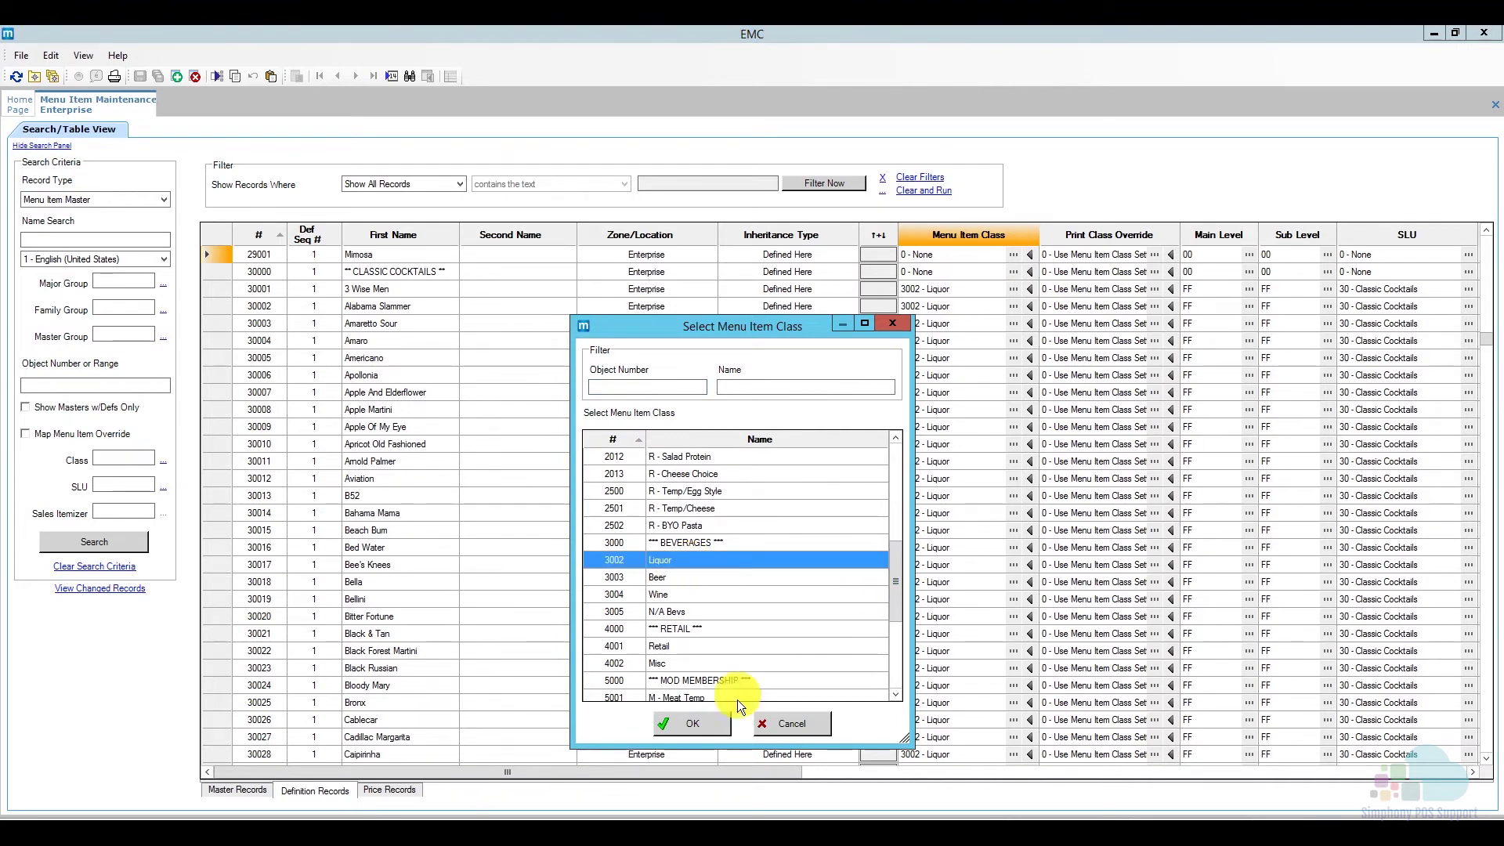
{"action": "left_click", "coordinate": [692, 725]}
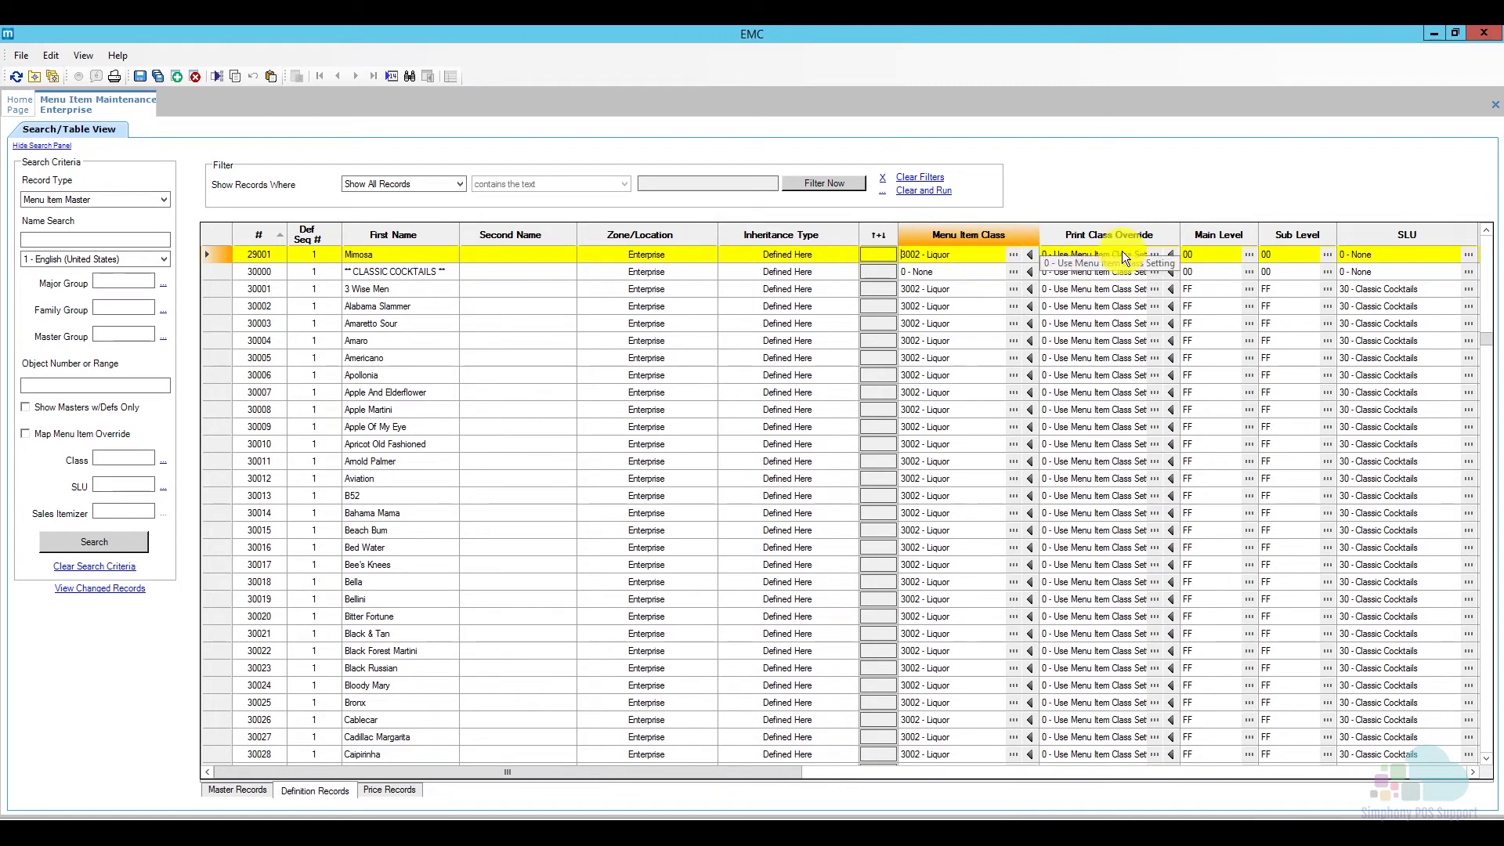
Make Mimosa active on all main menu levels and all sub menu levels.
{"action": "left_click", "coordinate": [1250, 256]}
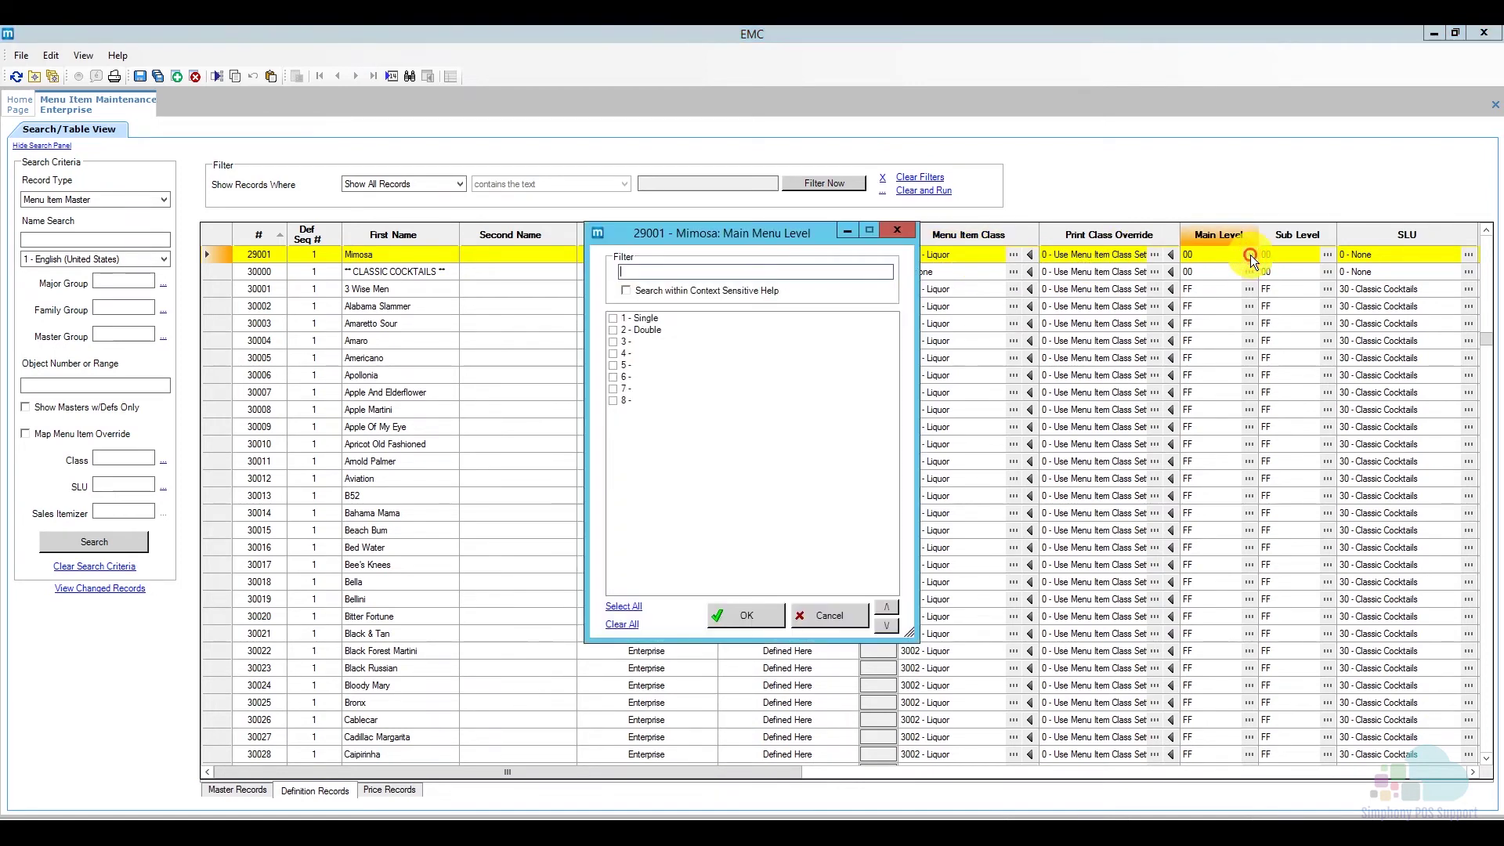
{"action": "left_click", "coordinate": [623, 607]}
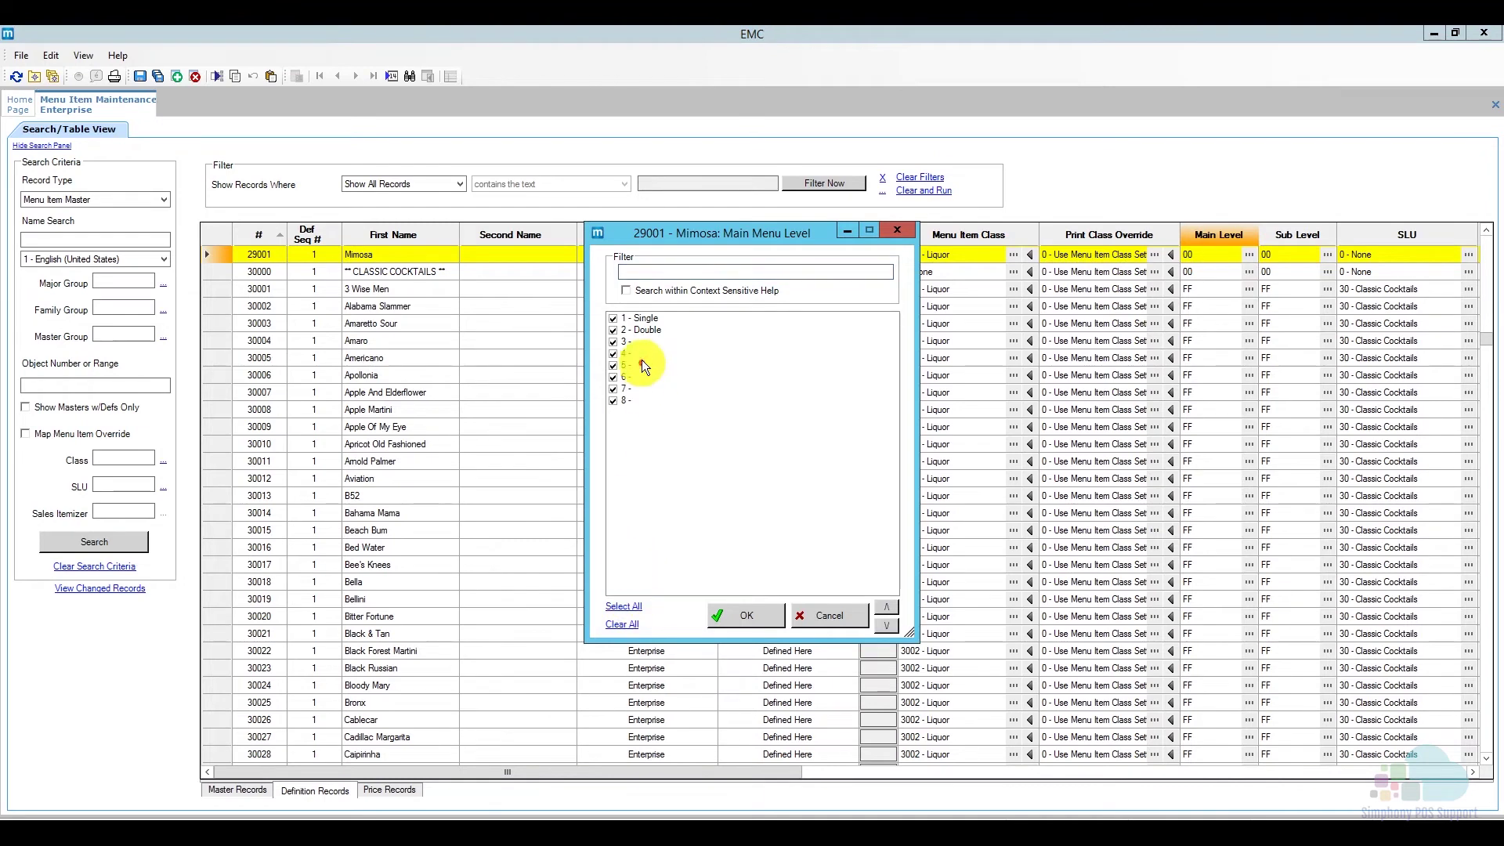
{"action": "left_click", "coordinate": [741, 614]}
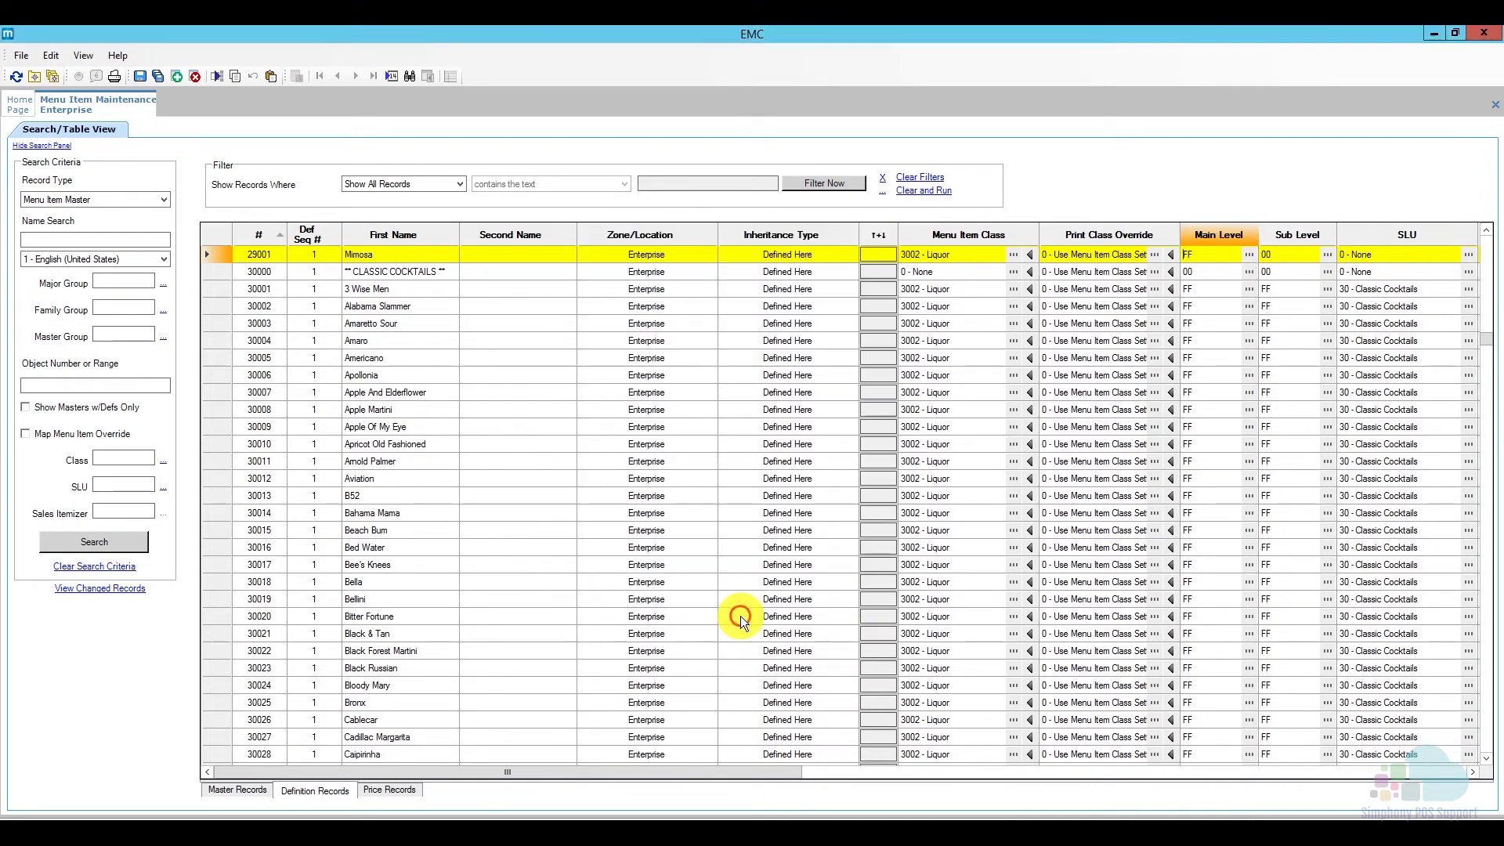
{"action": "left_click", "coordinate": [1325, 255]}
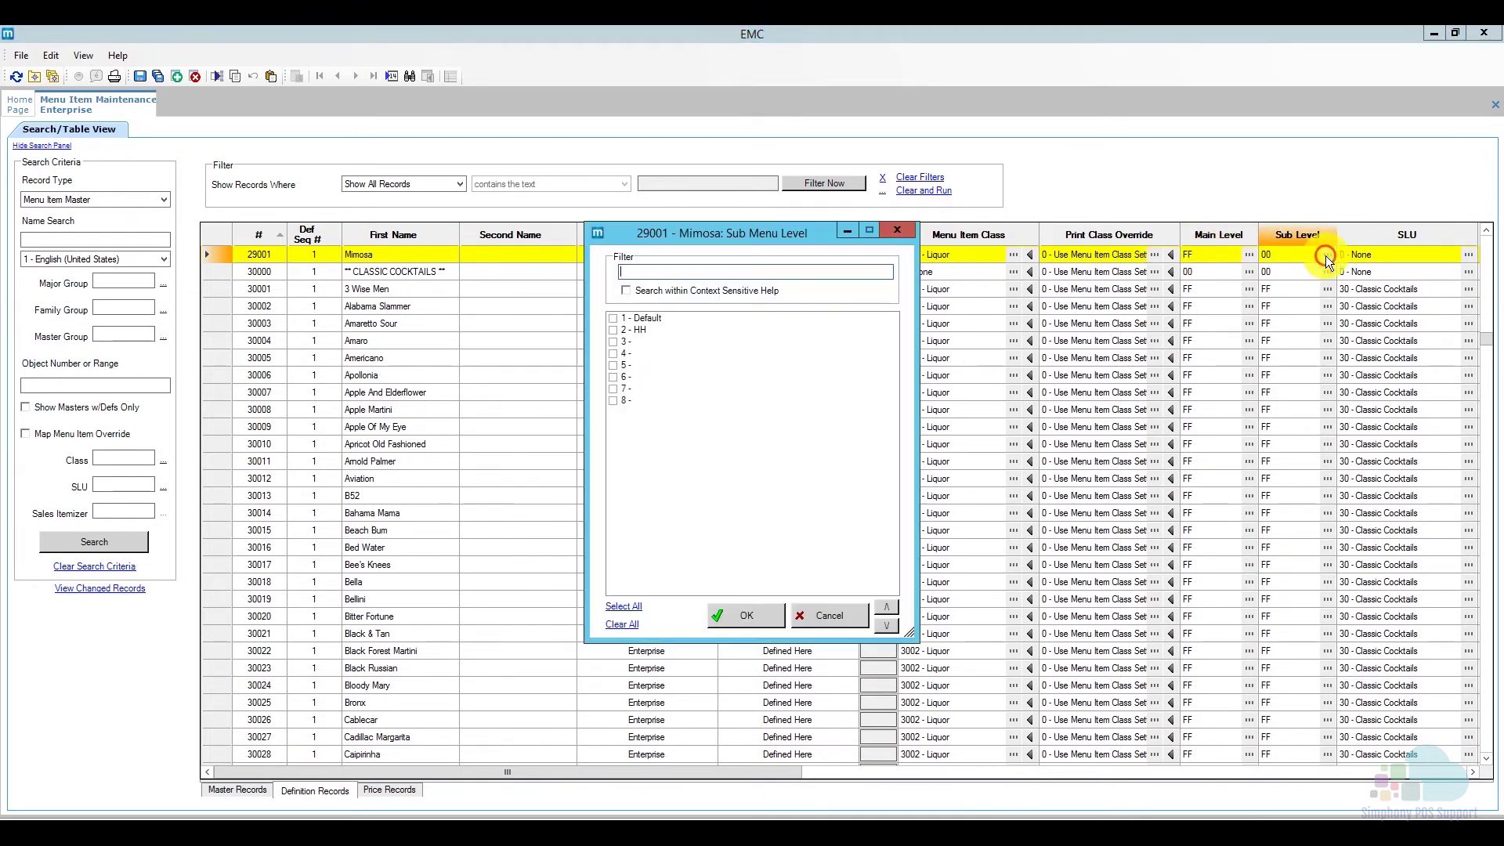
{"action": "left_click", "coordinate": [636, 609]}
{"action": "left_click", "coordinate": [749, 616]}
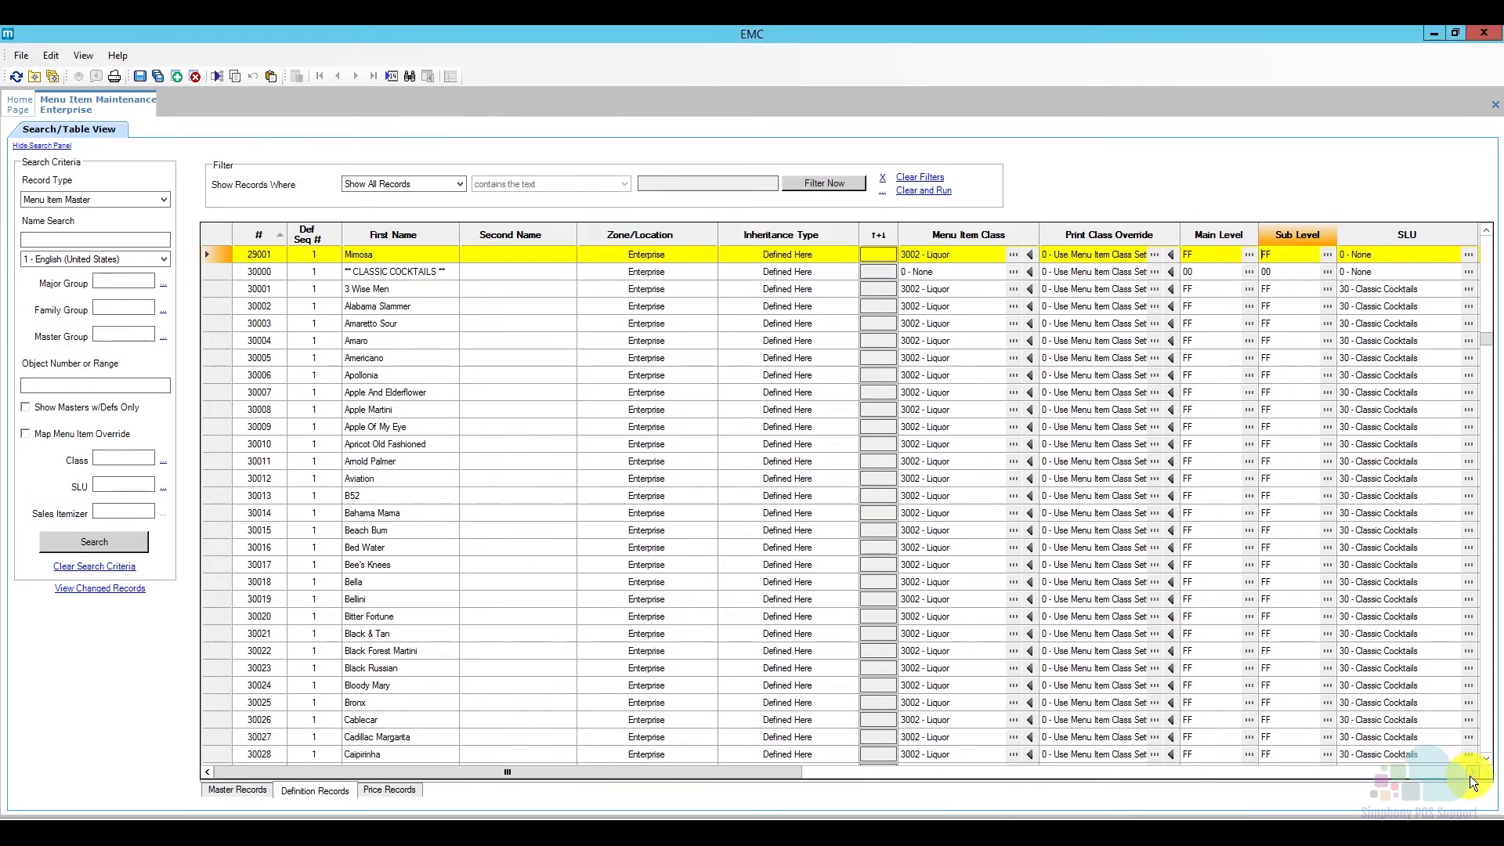
Assign Mimosa to SLU 29 - Drink Specials.
{"action": "left_click_drag", "start_coordinate": [1472, 773], "coordinate": [1472, 773]}
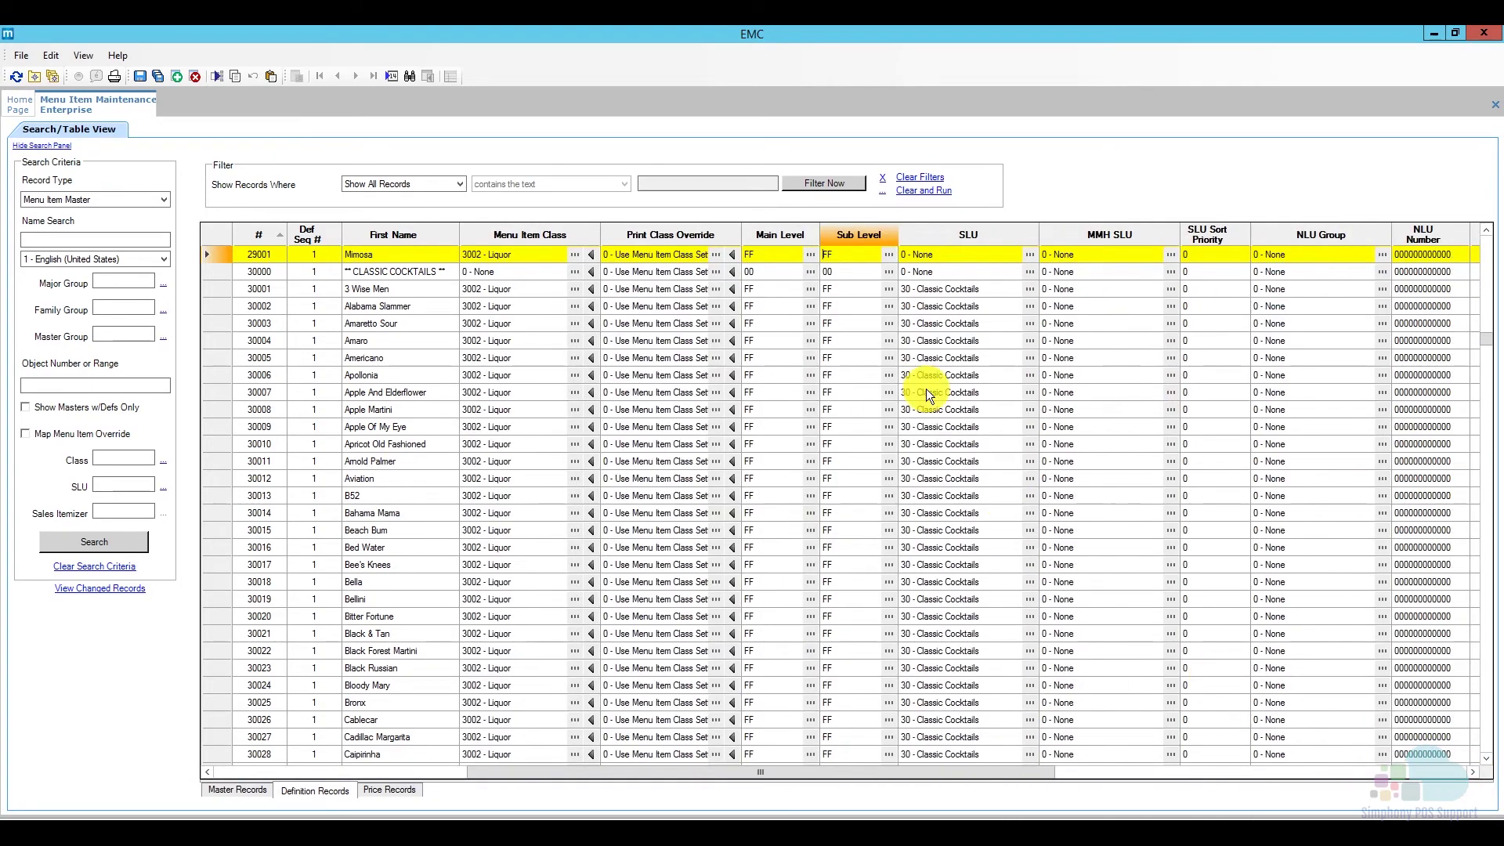
{"action": "left_click", "coordinate": [953, 253]}
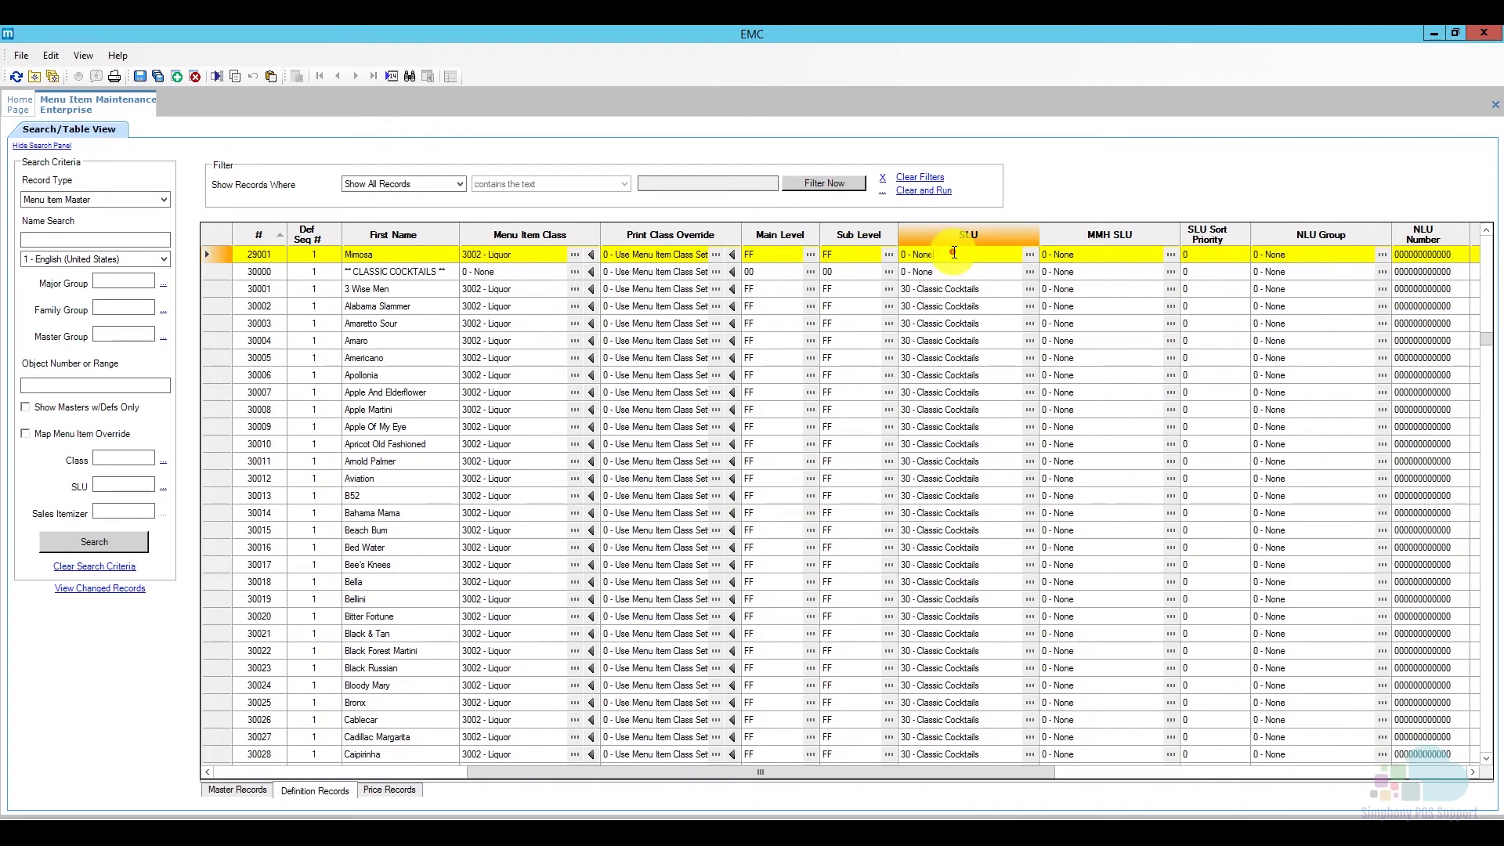
{"action": "left_click", "coordinate": [1031, 256]}
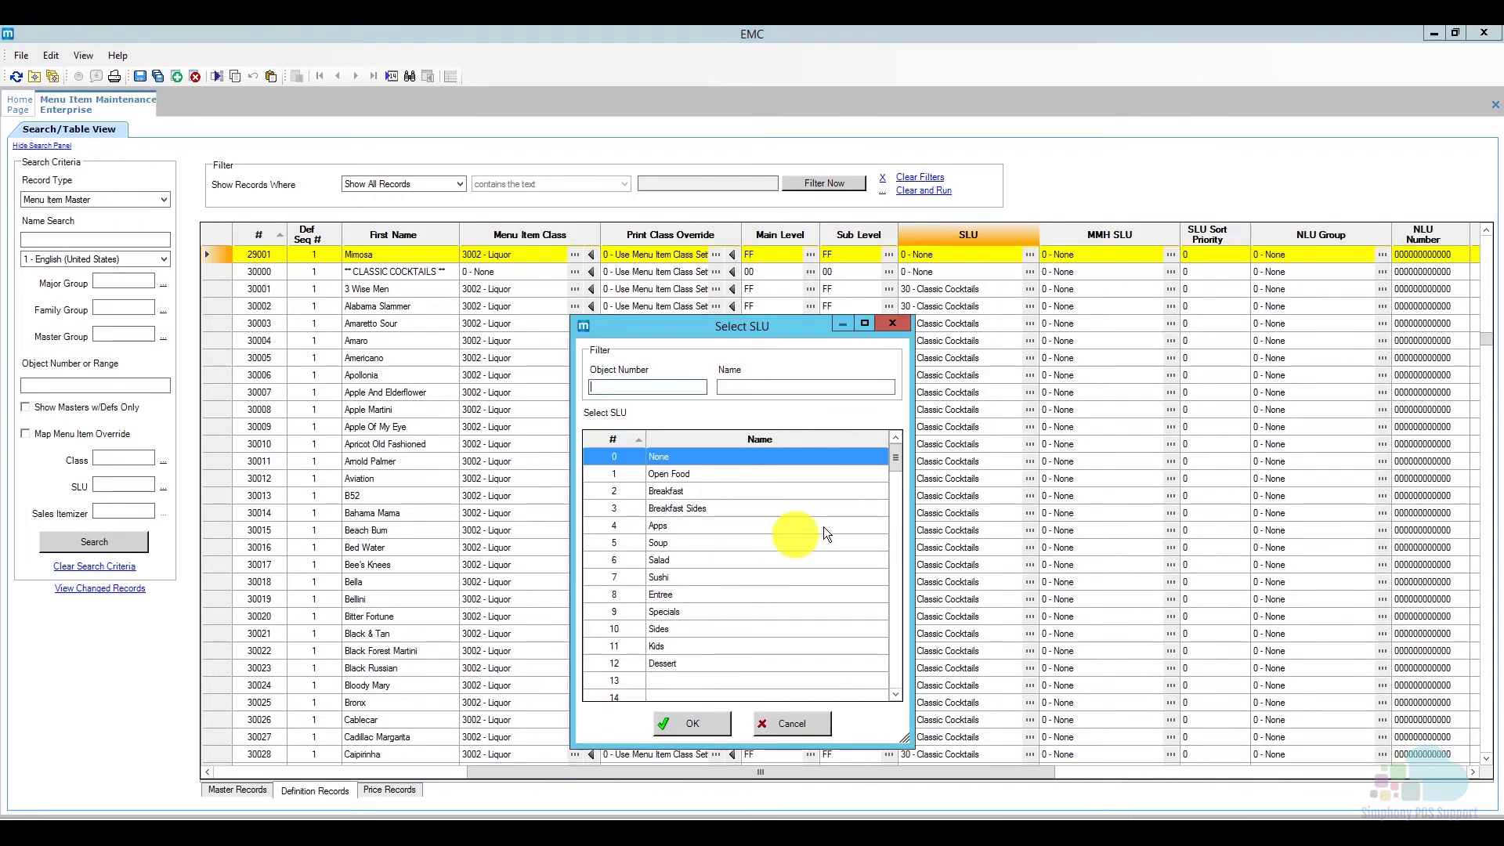
{"action": "left_click", "coordinate": [897, 695]}
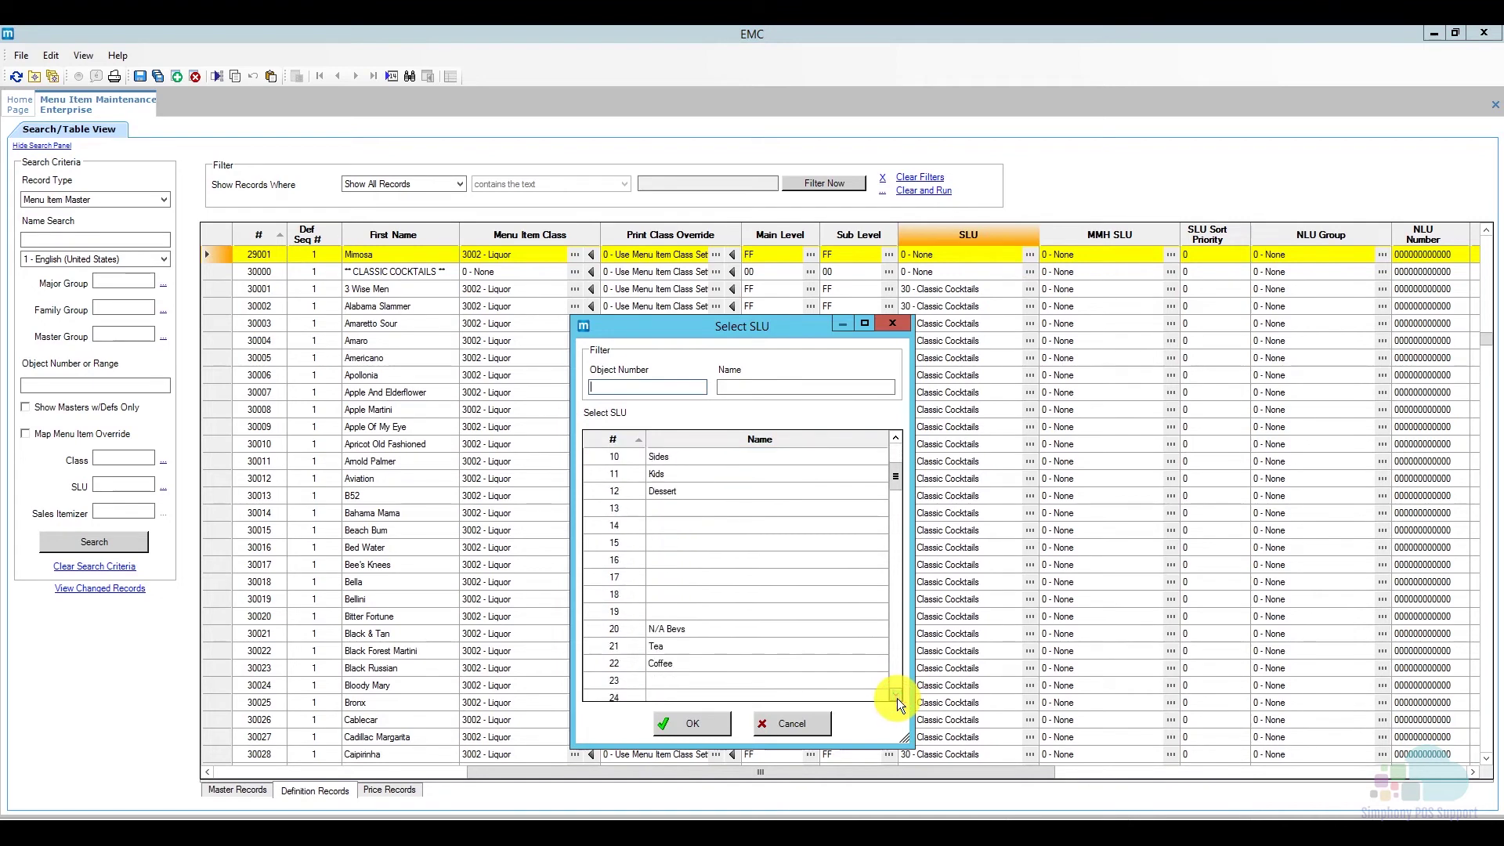
{"action": "left_click", "coordinate": [896, 696]}
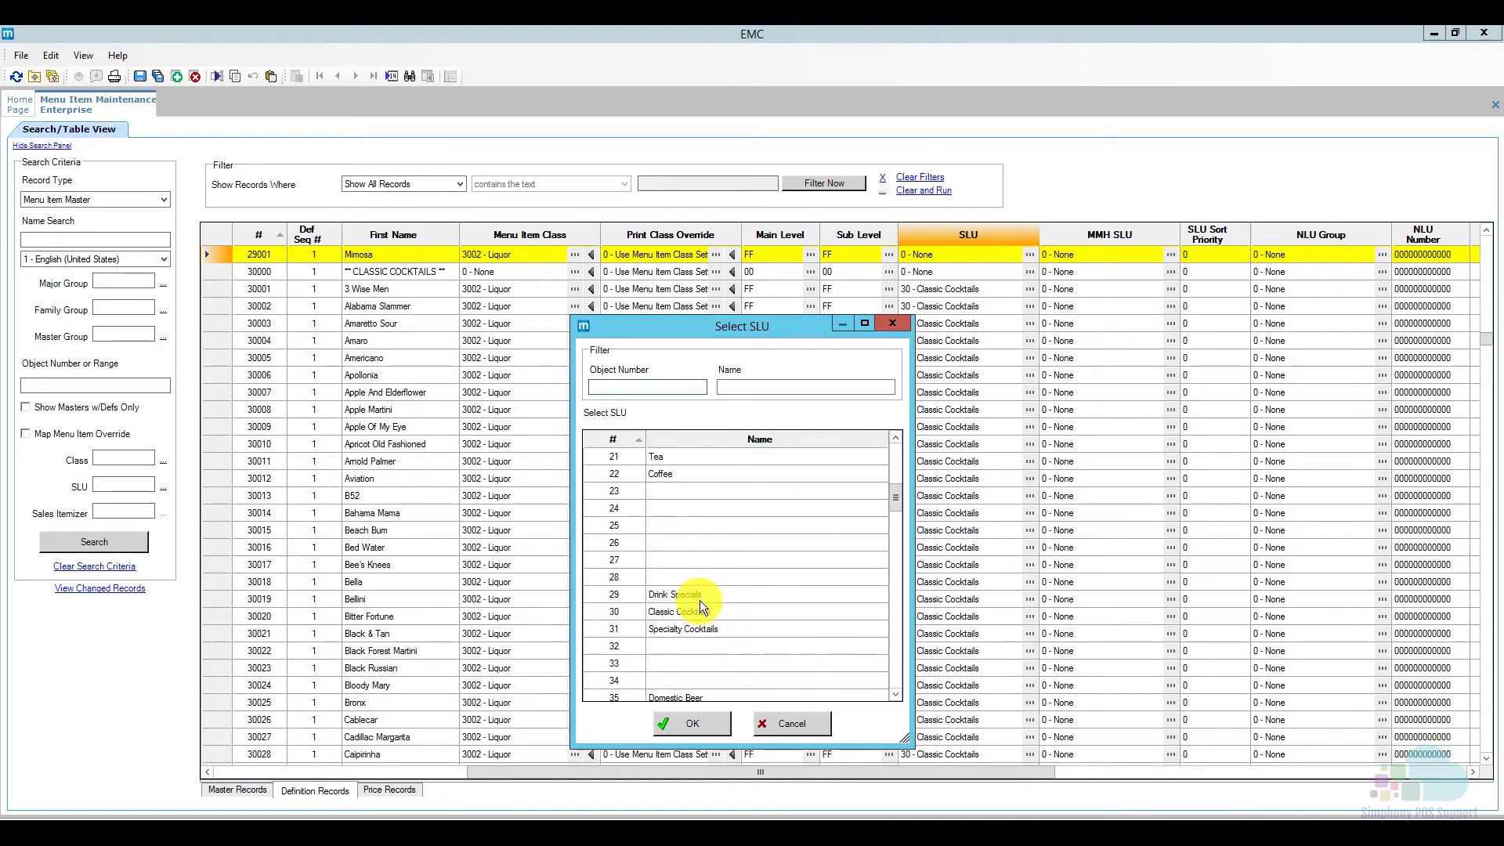
{"action": "left_click", "coordinate": [699, 597]}
{"action": "left_click", "coordinate": [693, 722]}
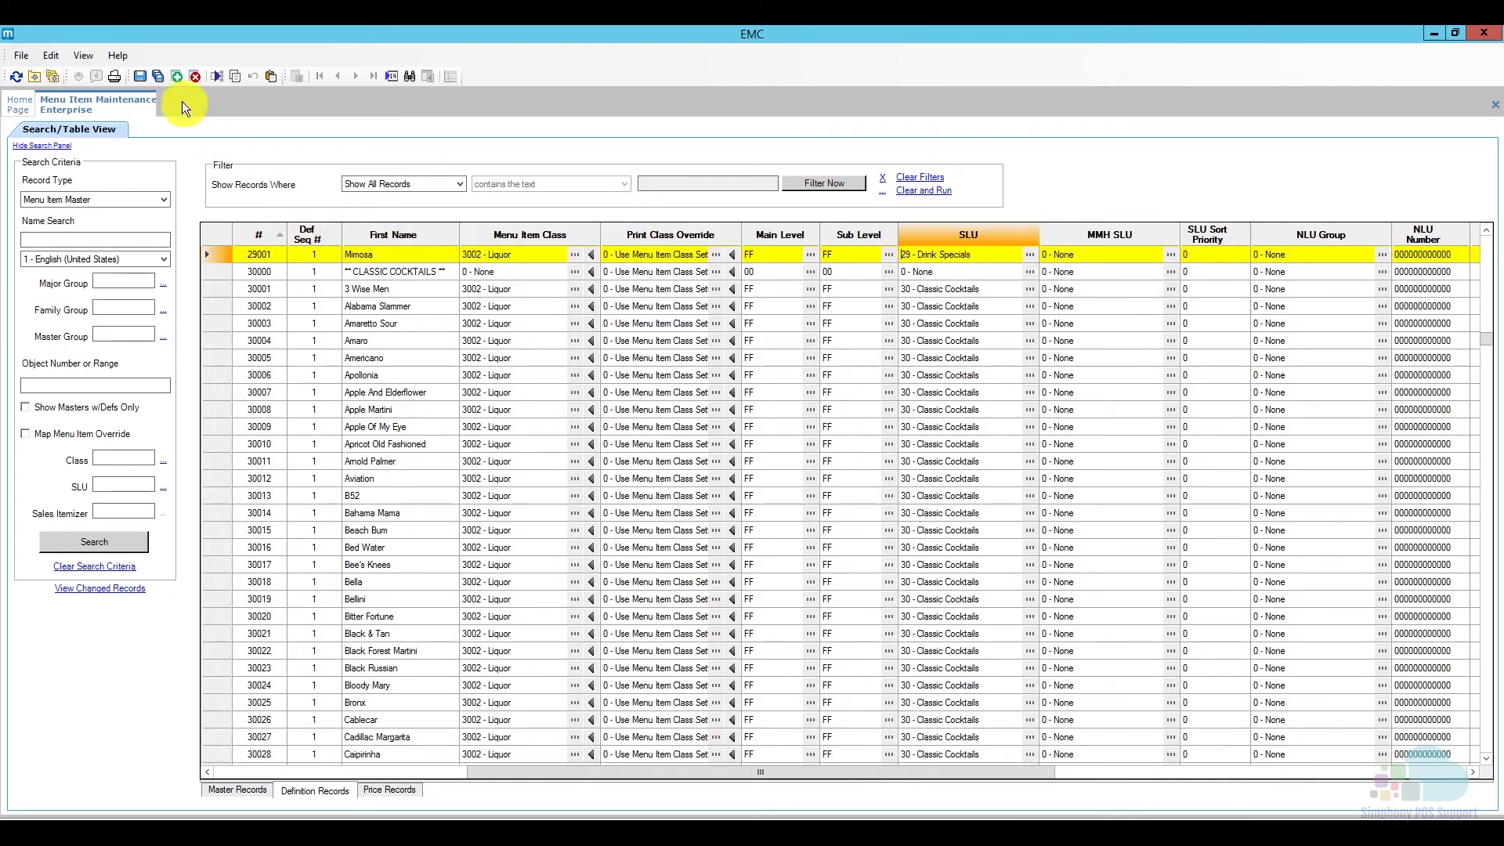
Save the SLU changes, then add a Price Sequence #1 price record to Mimosa.
{"action": "left_click", "coordinate": [139, 78]}
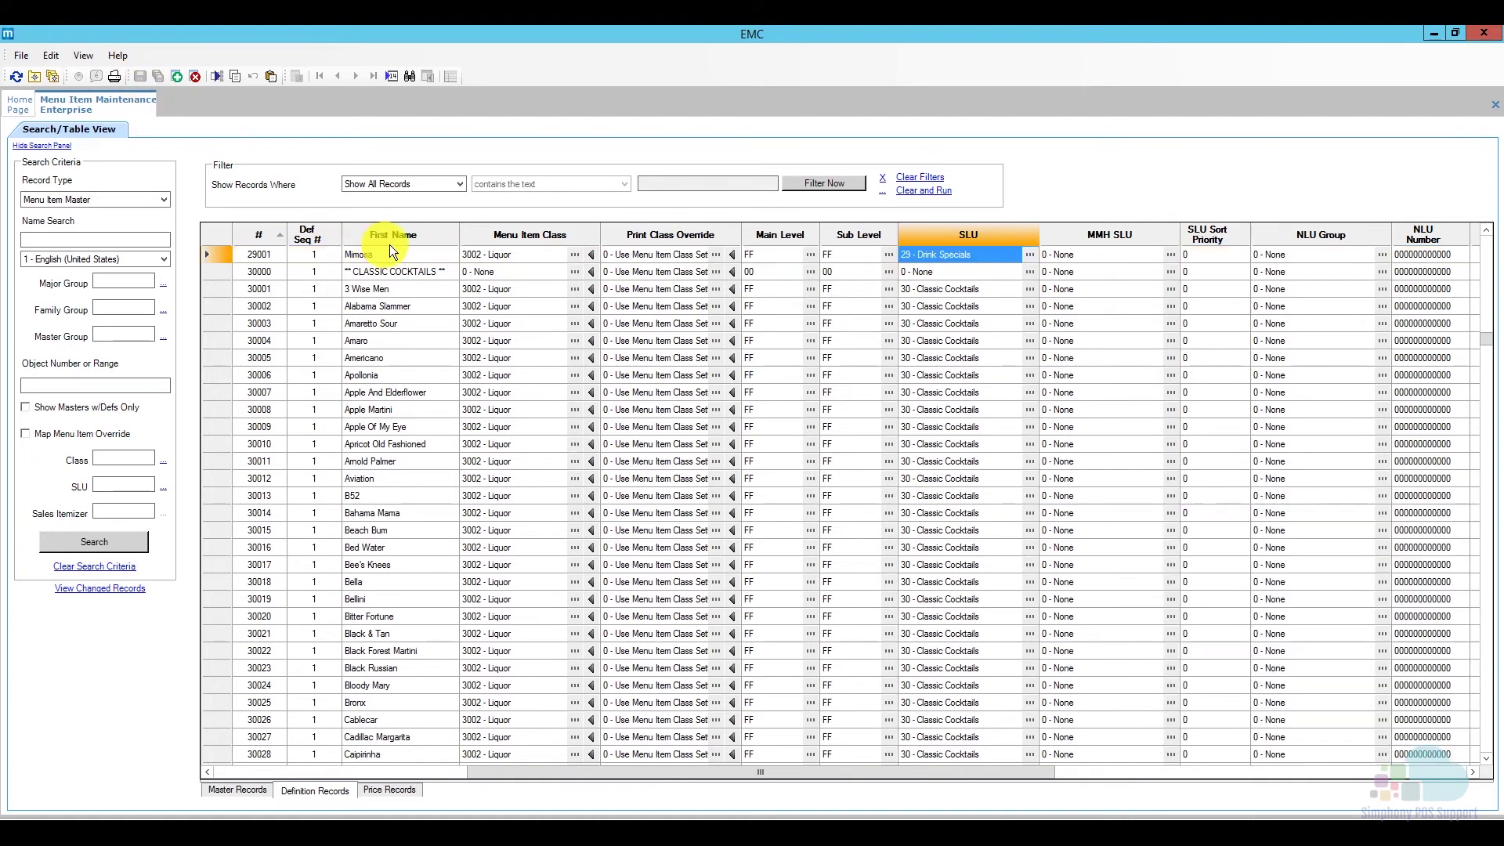
{"action": "left_click", "coordinate": [220, 254]}
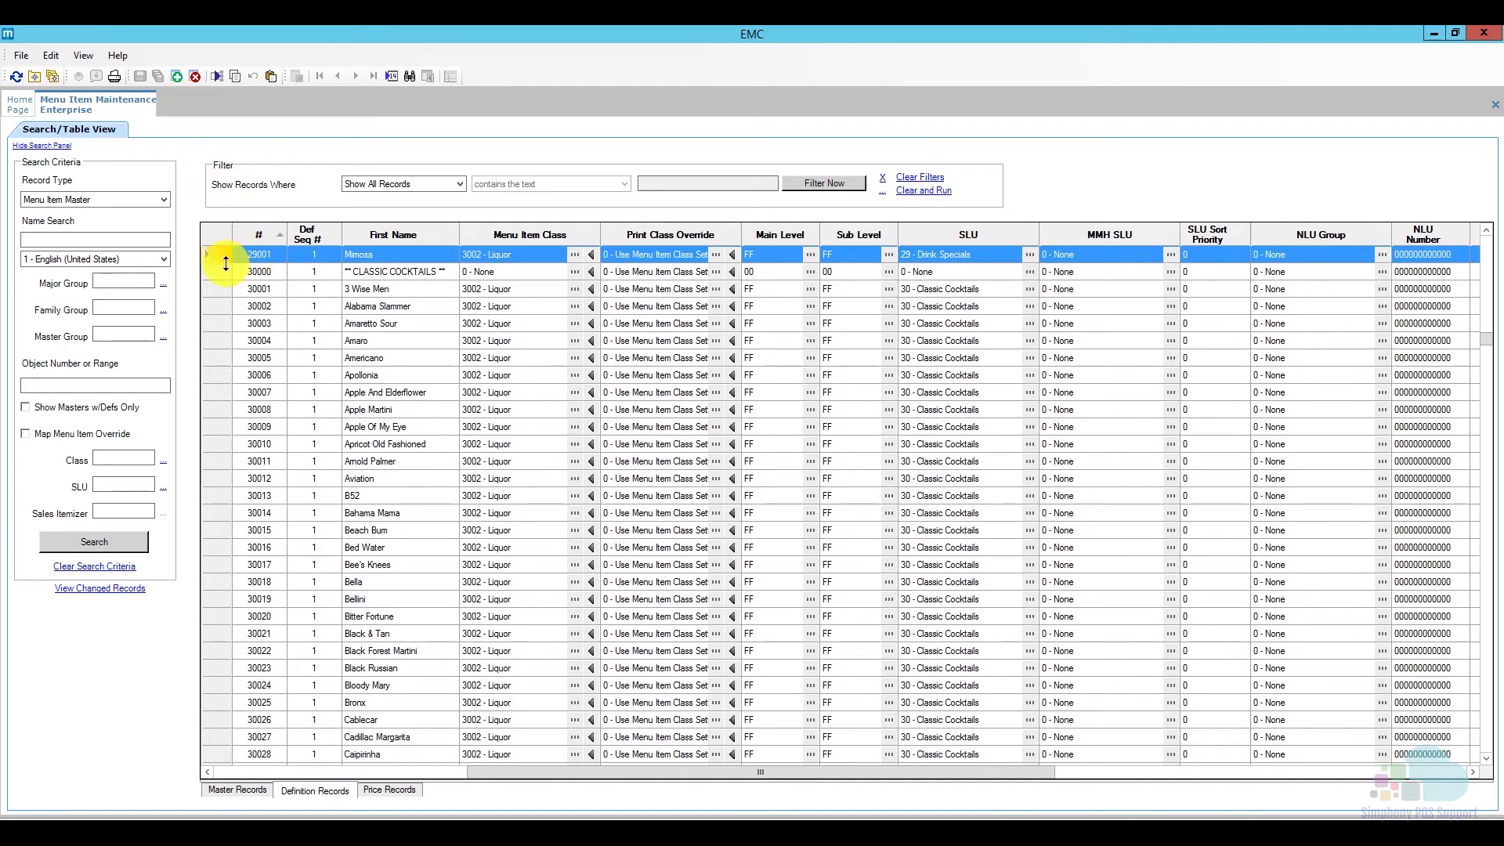
{"action": "left_click", "coordinate": [179, 78]}
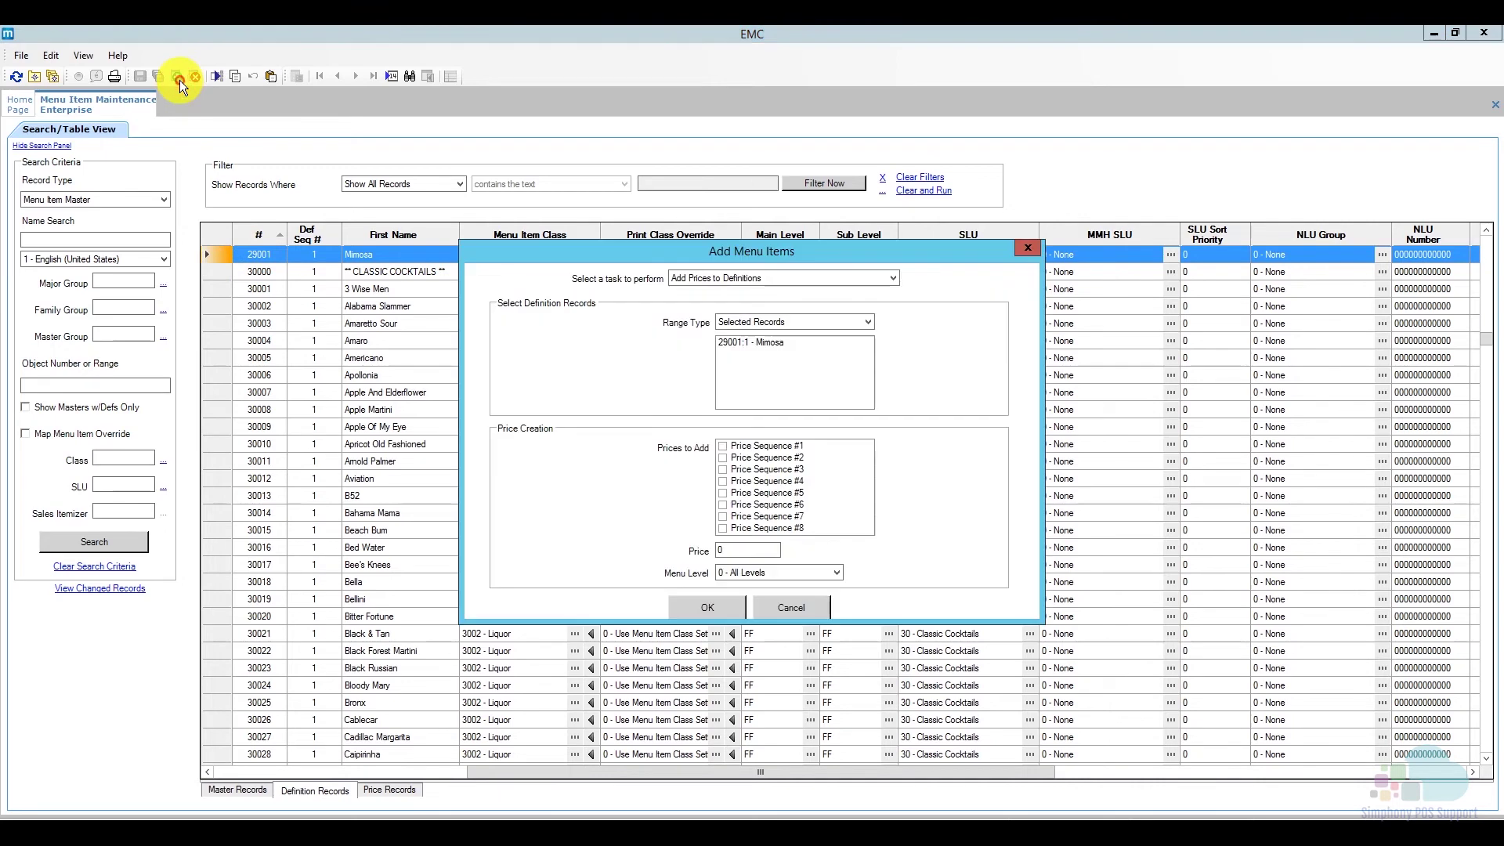
{"action": "left_click", "coordinate": [760, 445]}
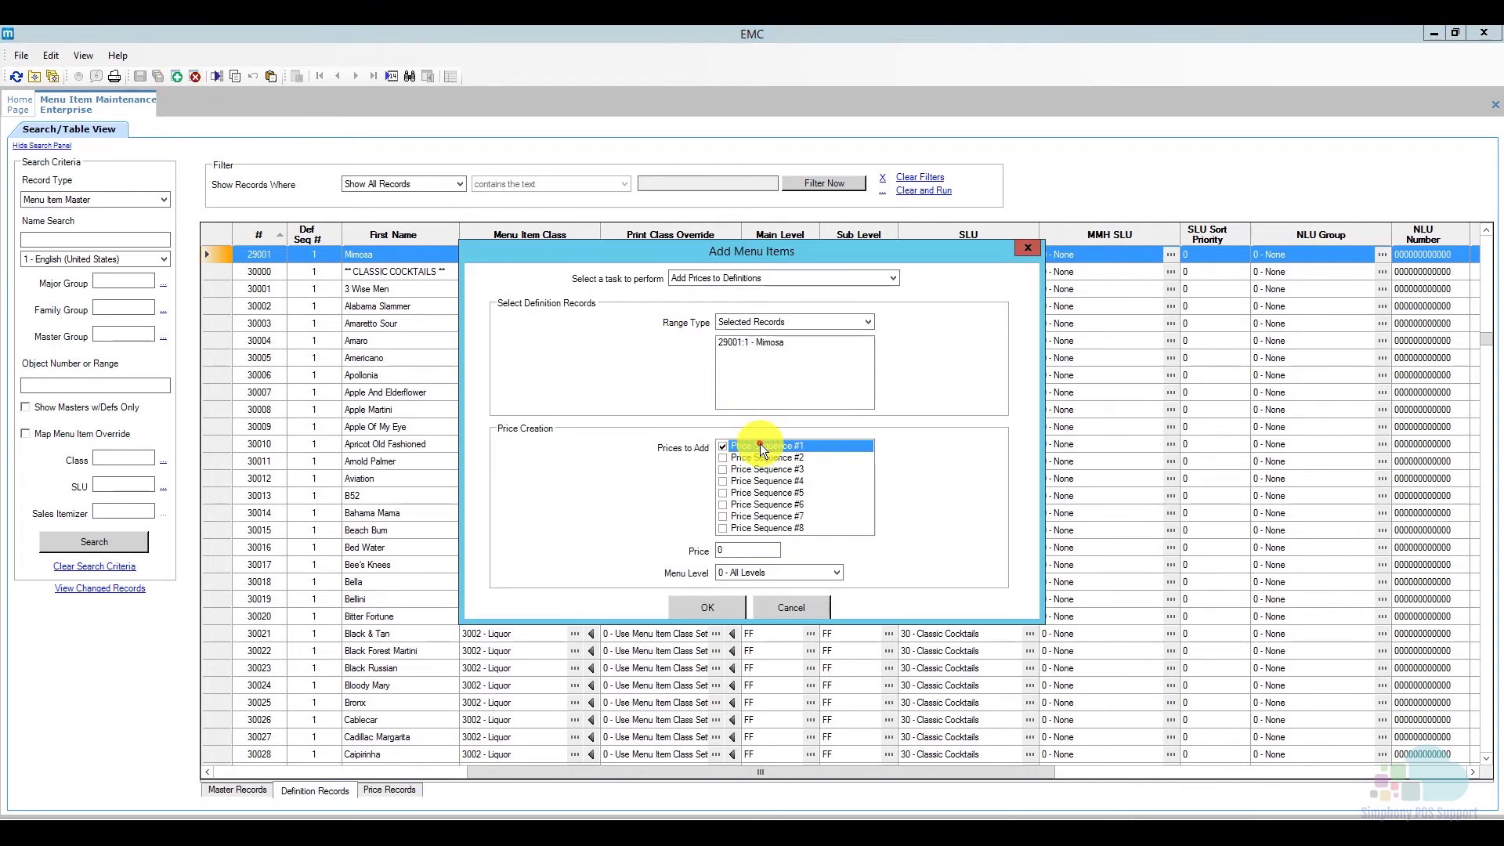
{"action": "left_click", "coordinate": [706, 608]}
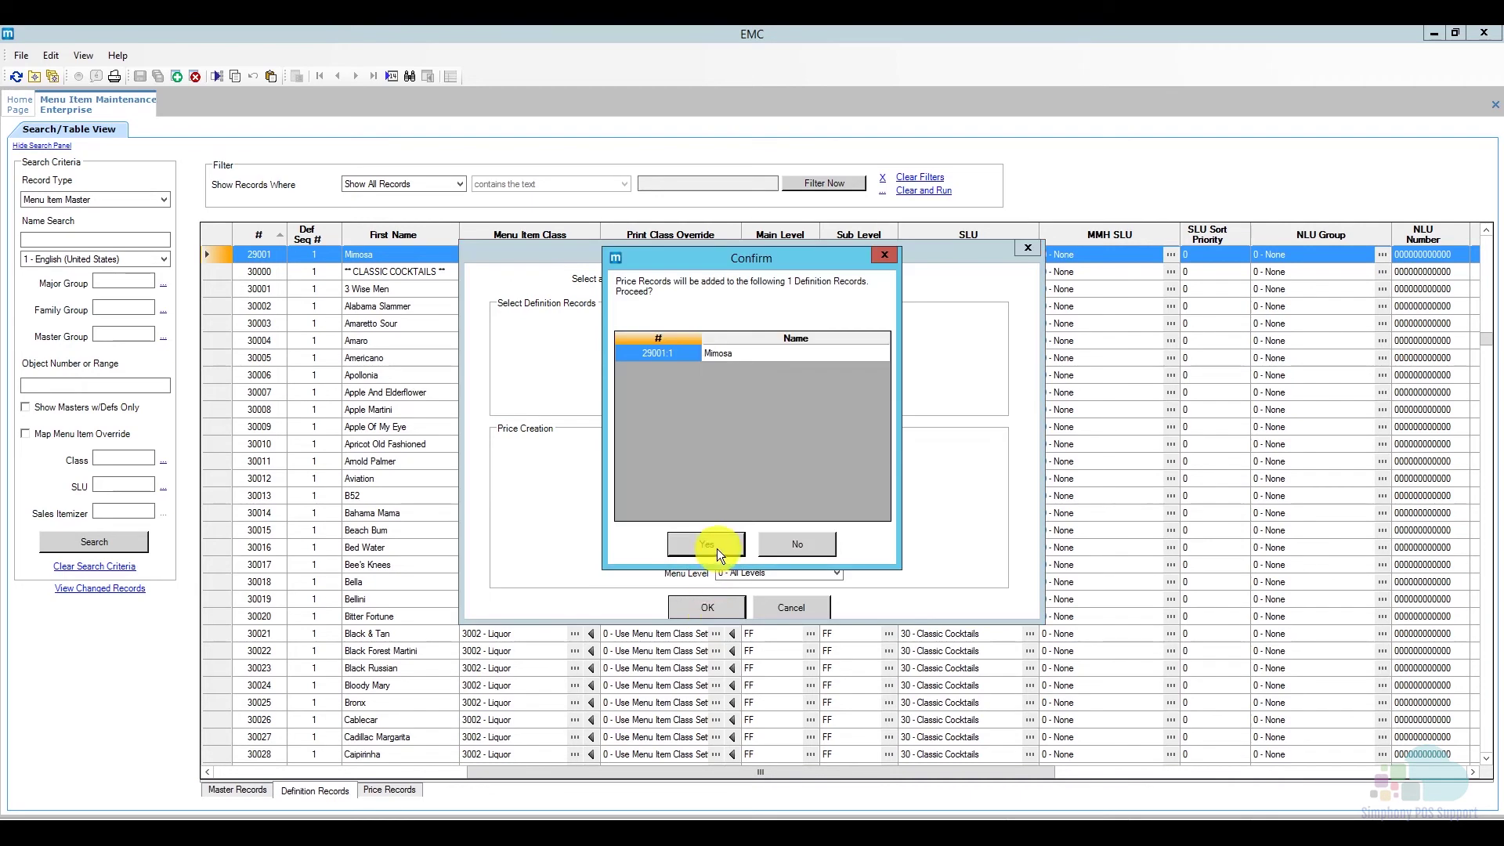
{"action": "left_click", "coordinate": [708, 544]}
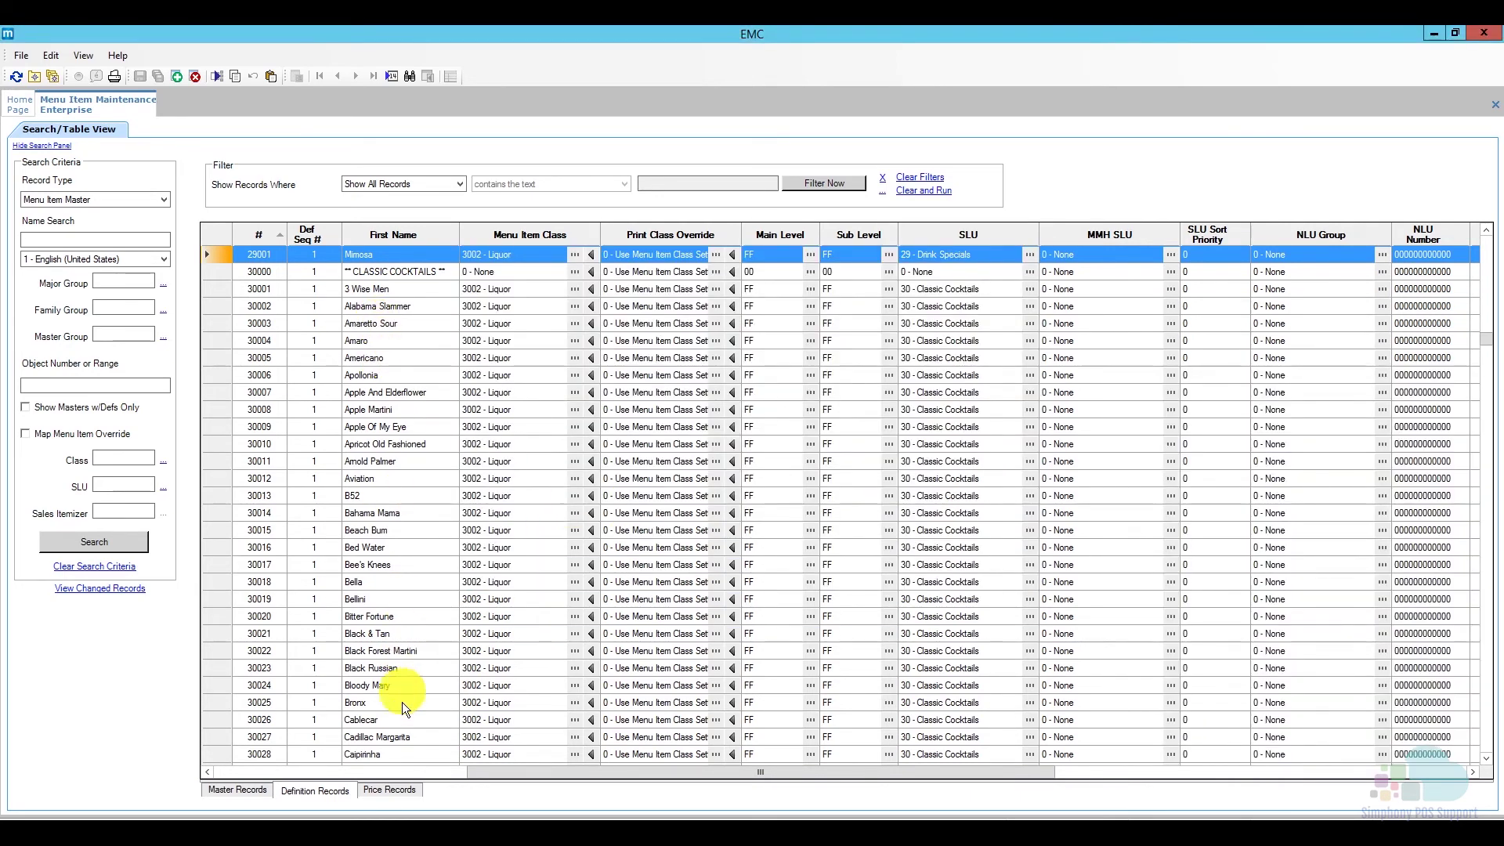
Enter 5.00 as Mimosa's price in its price record and save.
{"action": "left_click", "coordinate": [389, 790]}
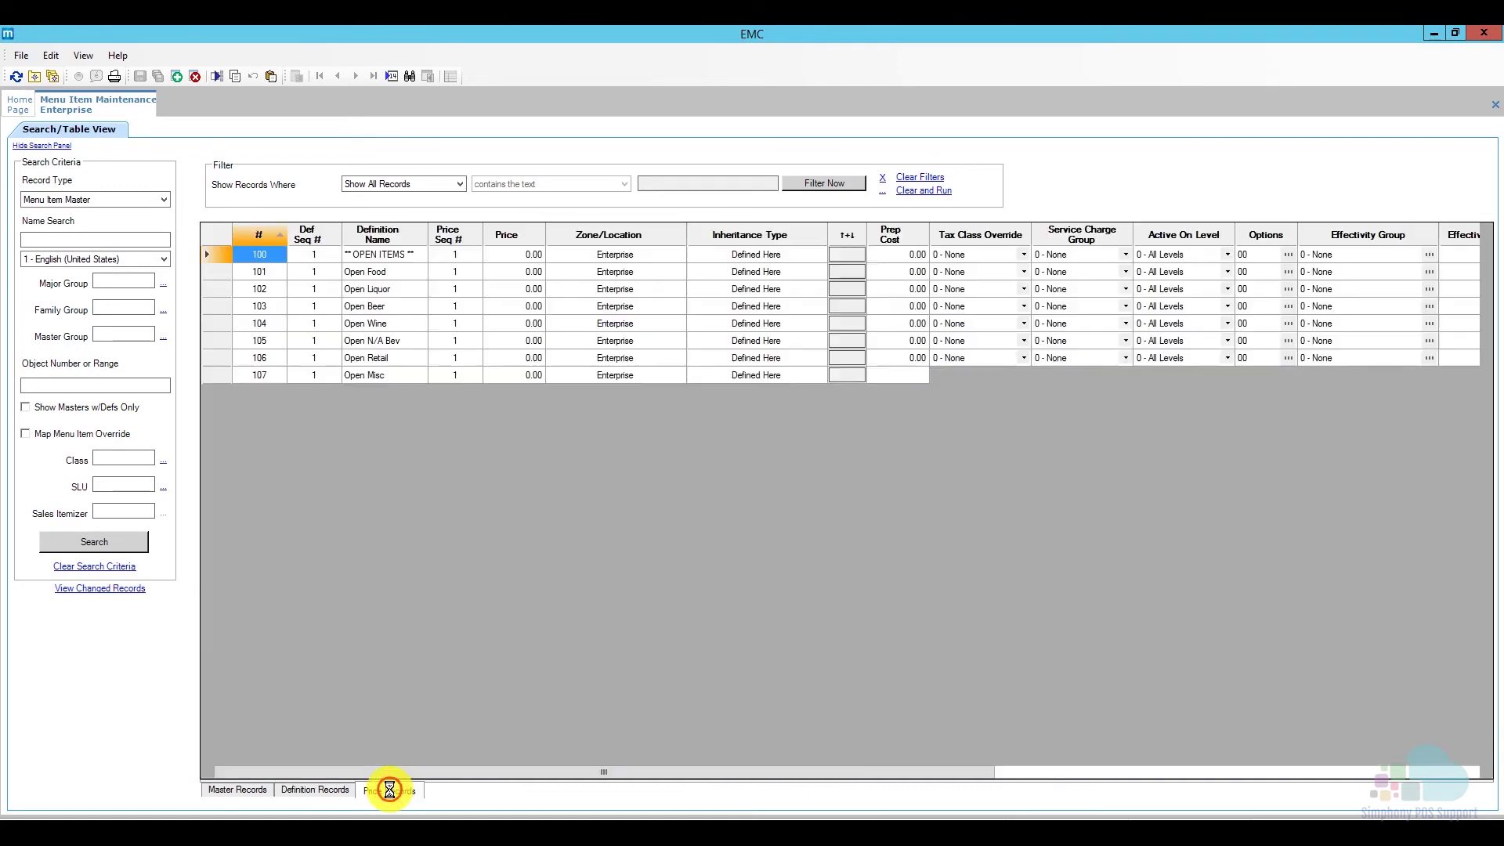
{"action": "left_click", "coordinate": [519, 256]}
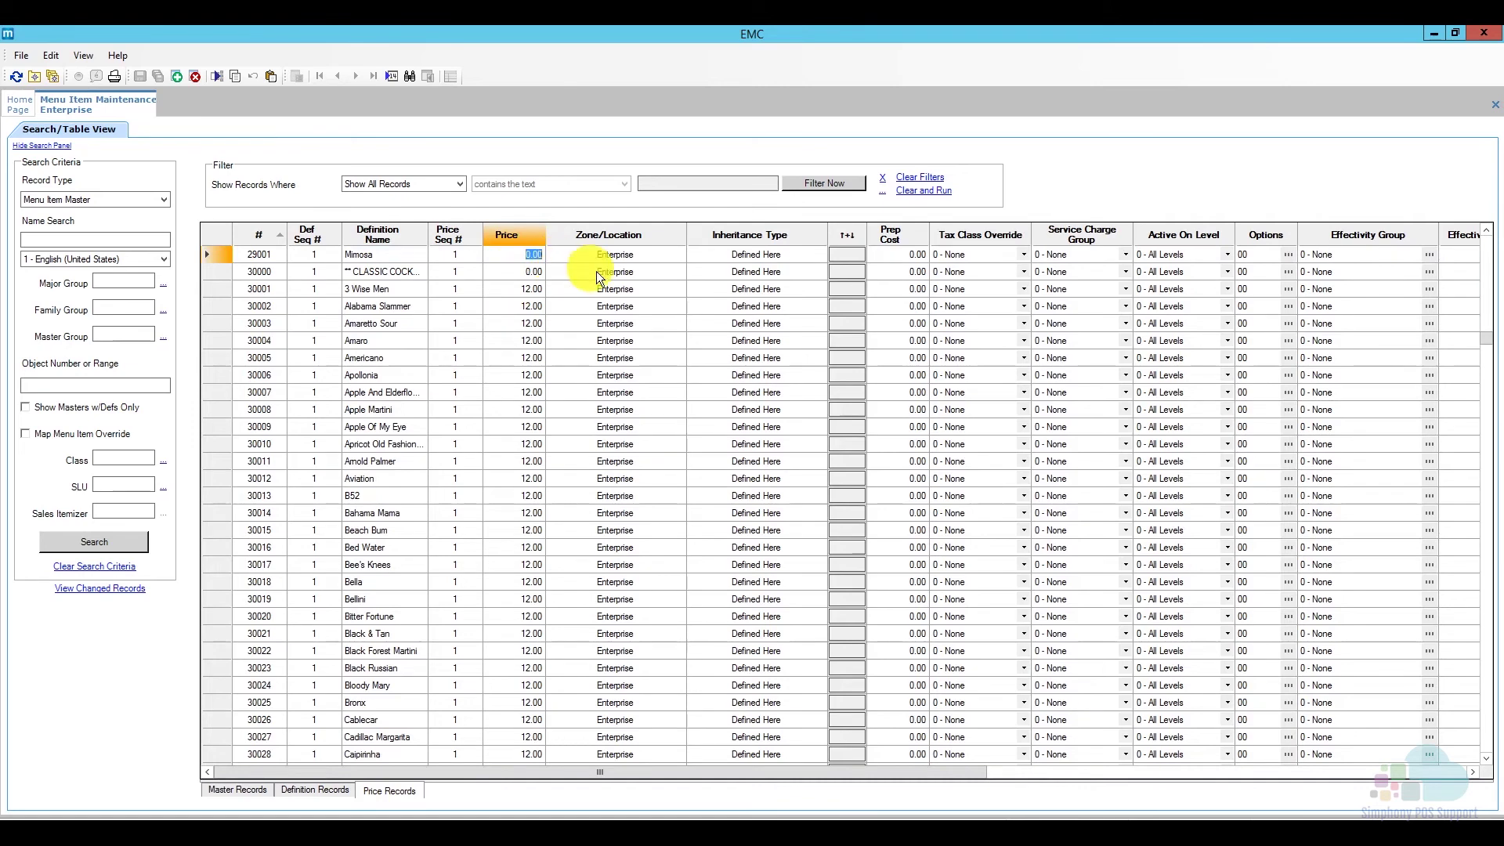
{"action": "type", "text": "5"}
{"action": "key", "text": "Return"}
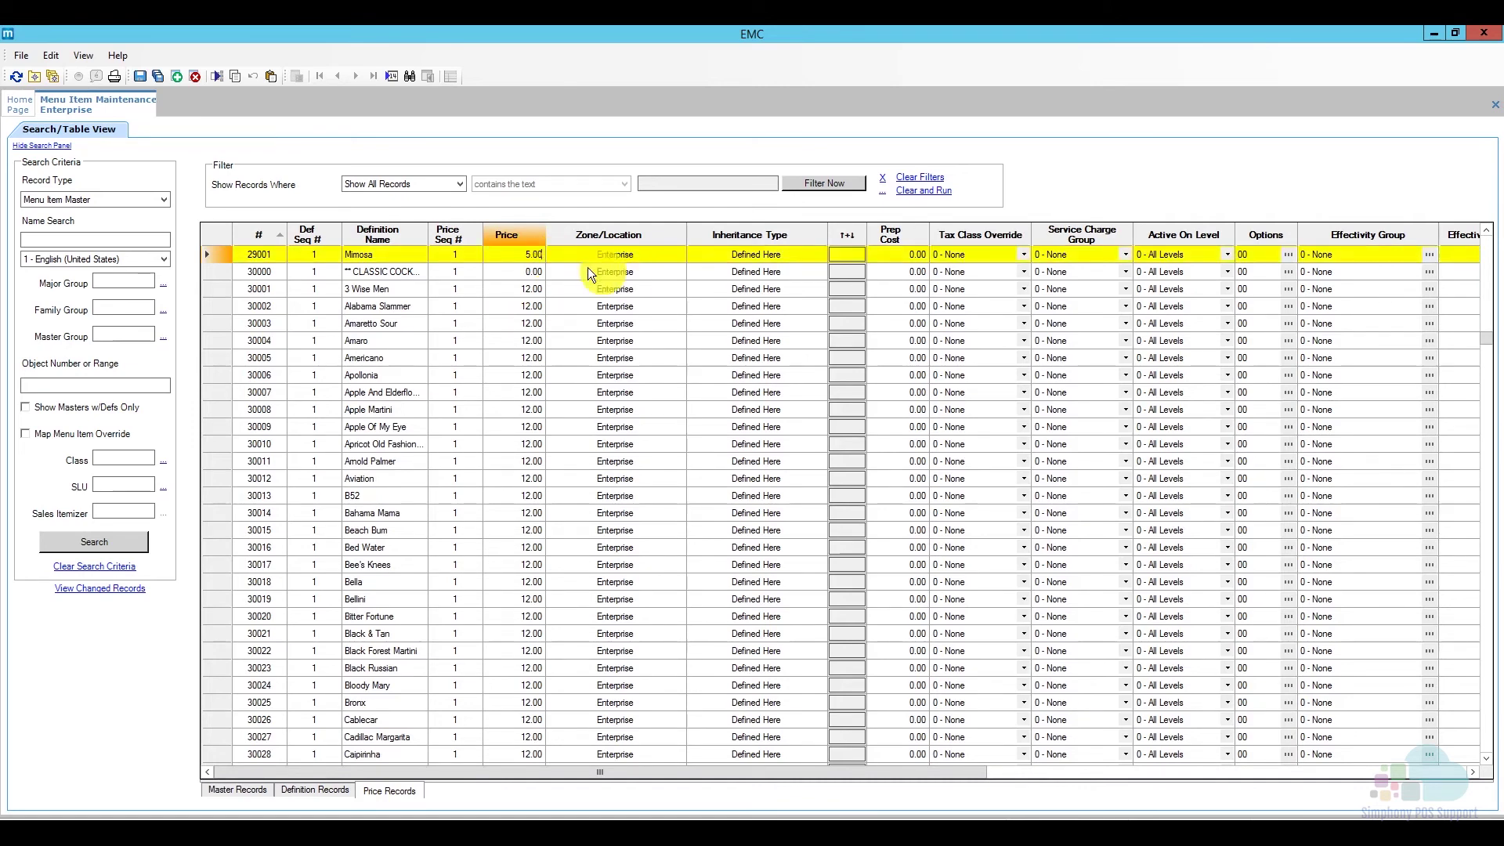
{"action": "left_click", "coordinate": [141, 80]}
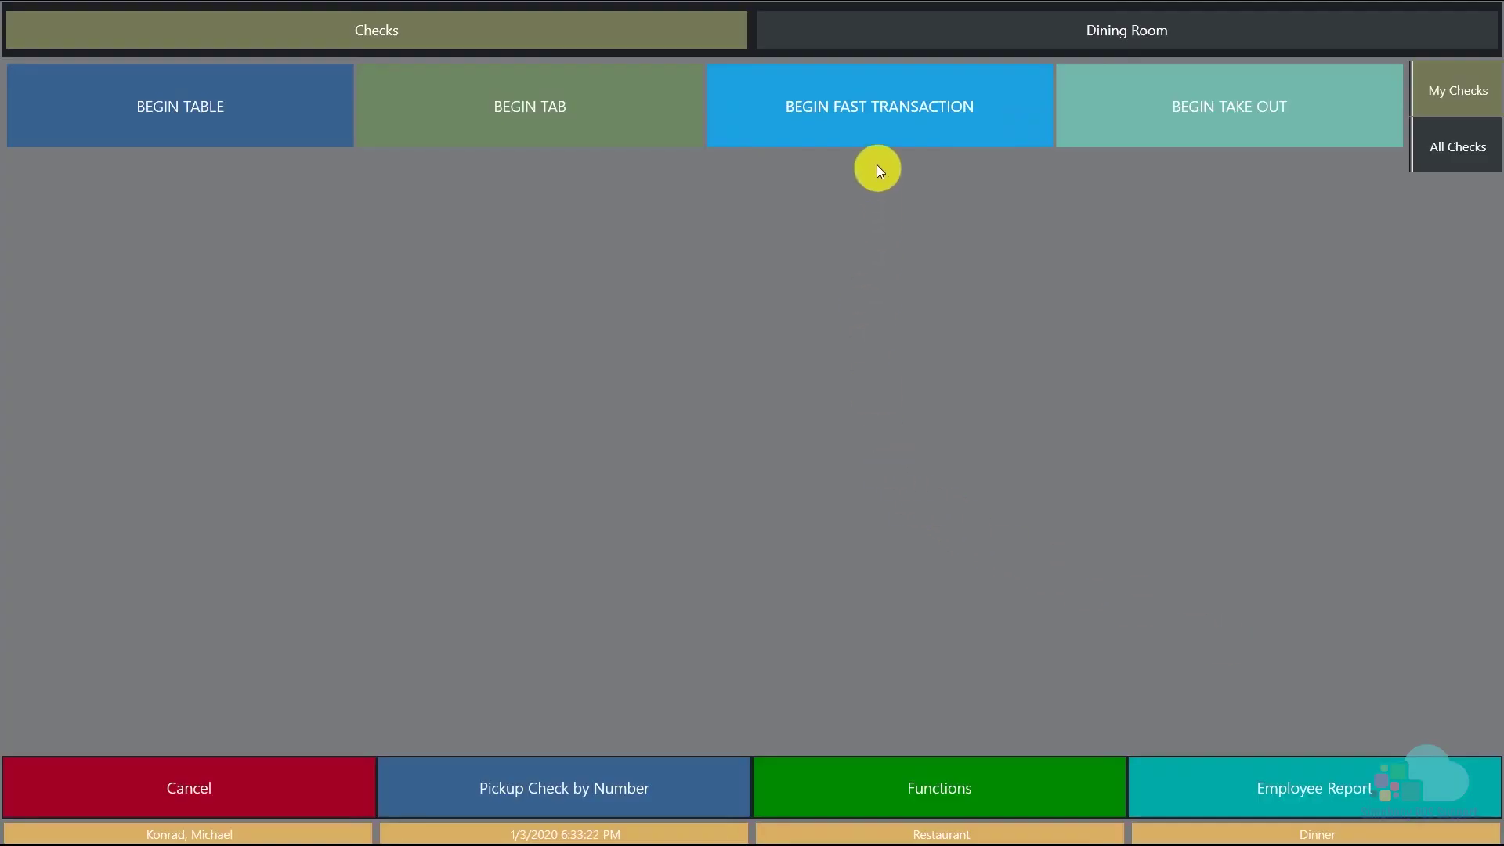
Start a fast transaction and ring Mimosa from the Drinks menu's Drink Specials screen.
{"action": "left_click", "coordinate": [878, 113]}
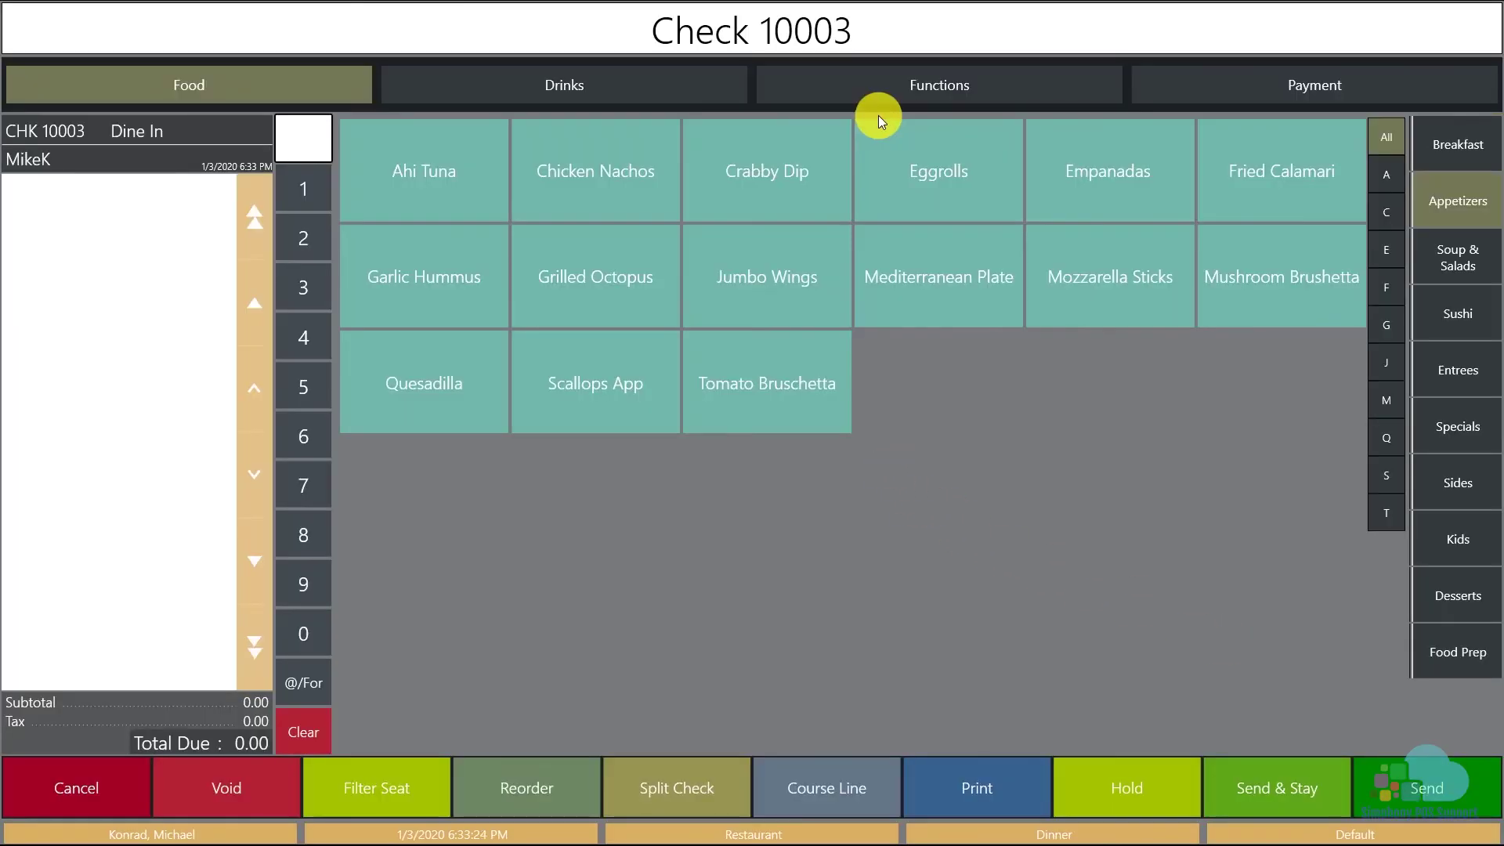
{"action": "left_click", "coordinate": [708, 88]}
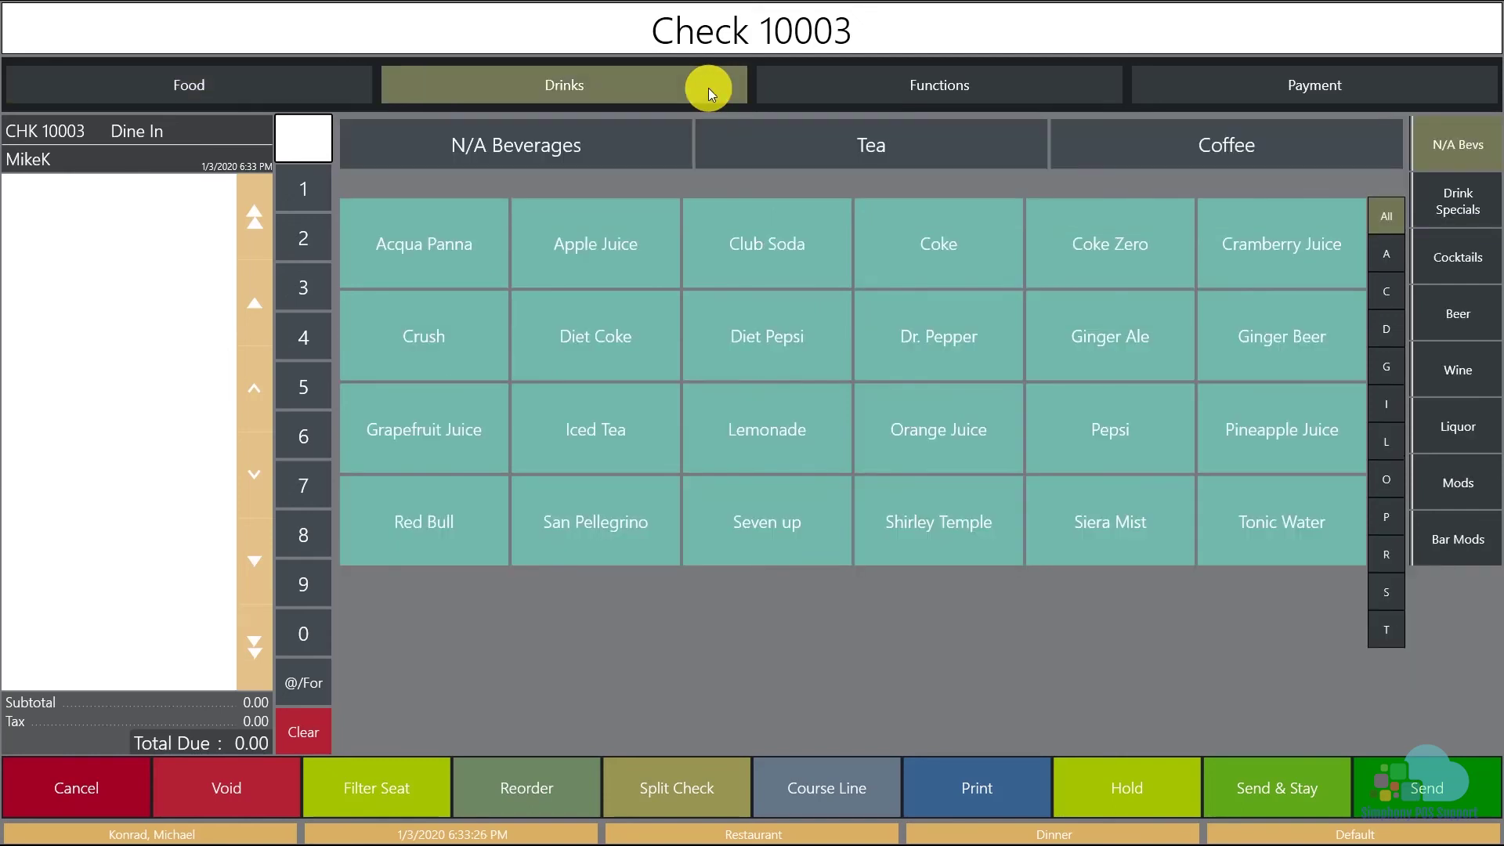
{"action": "left_click", "coordinate": [1467, 214]}
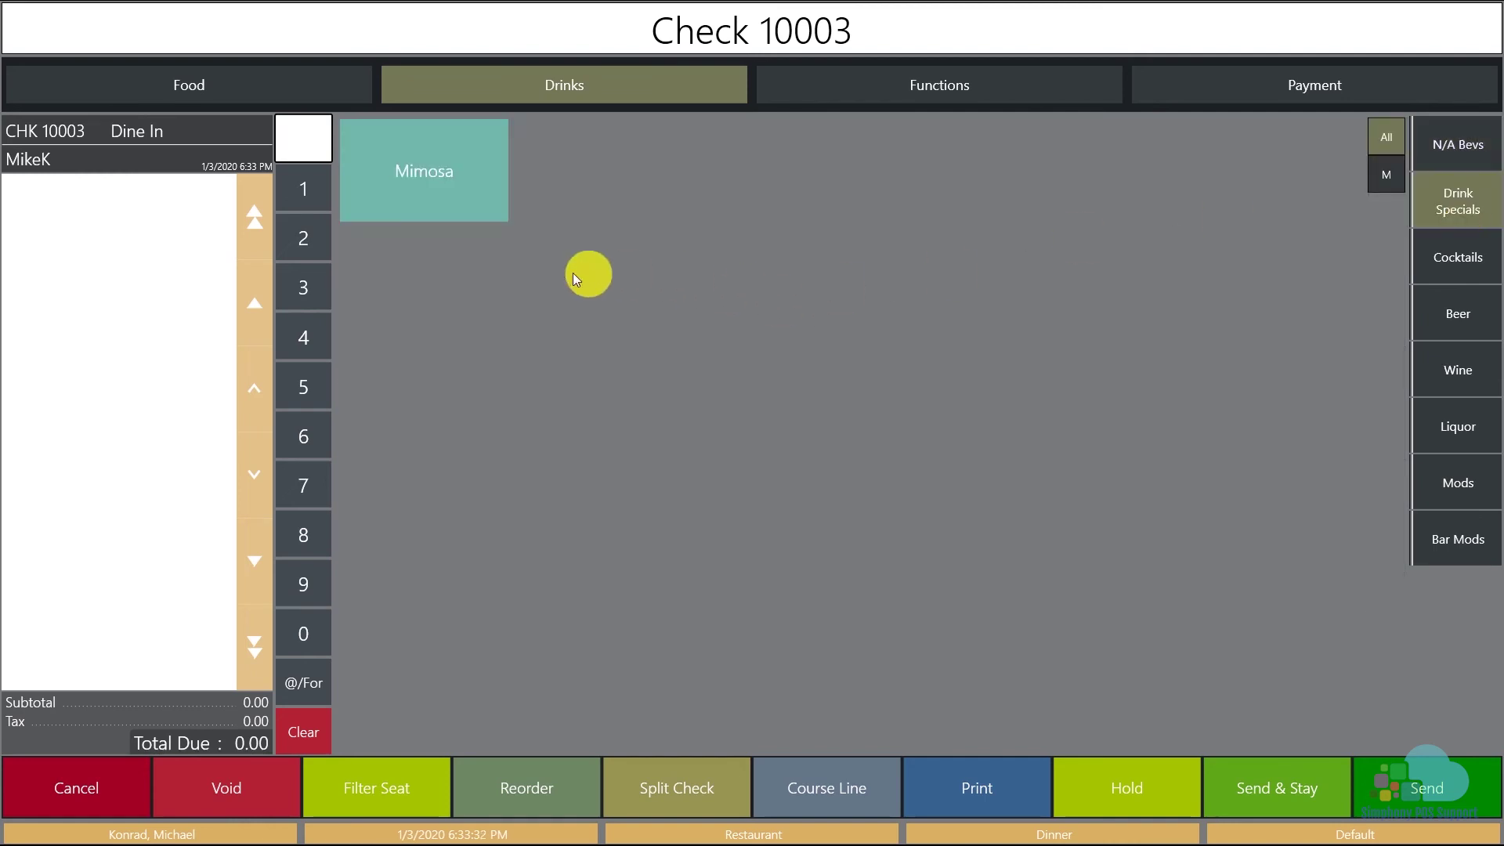
{"action": "left_click", "coordinate": [464, 186]}
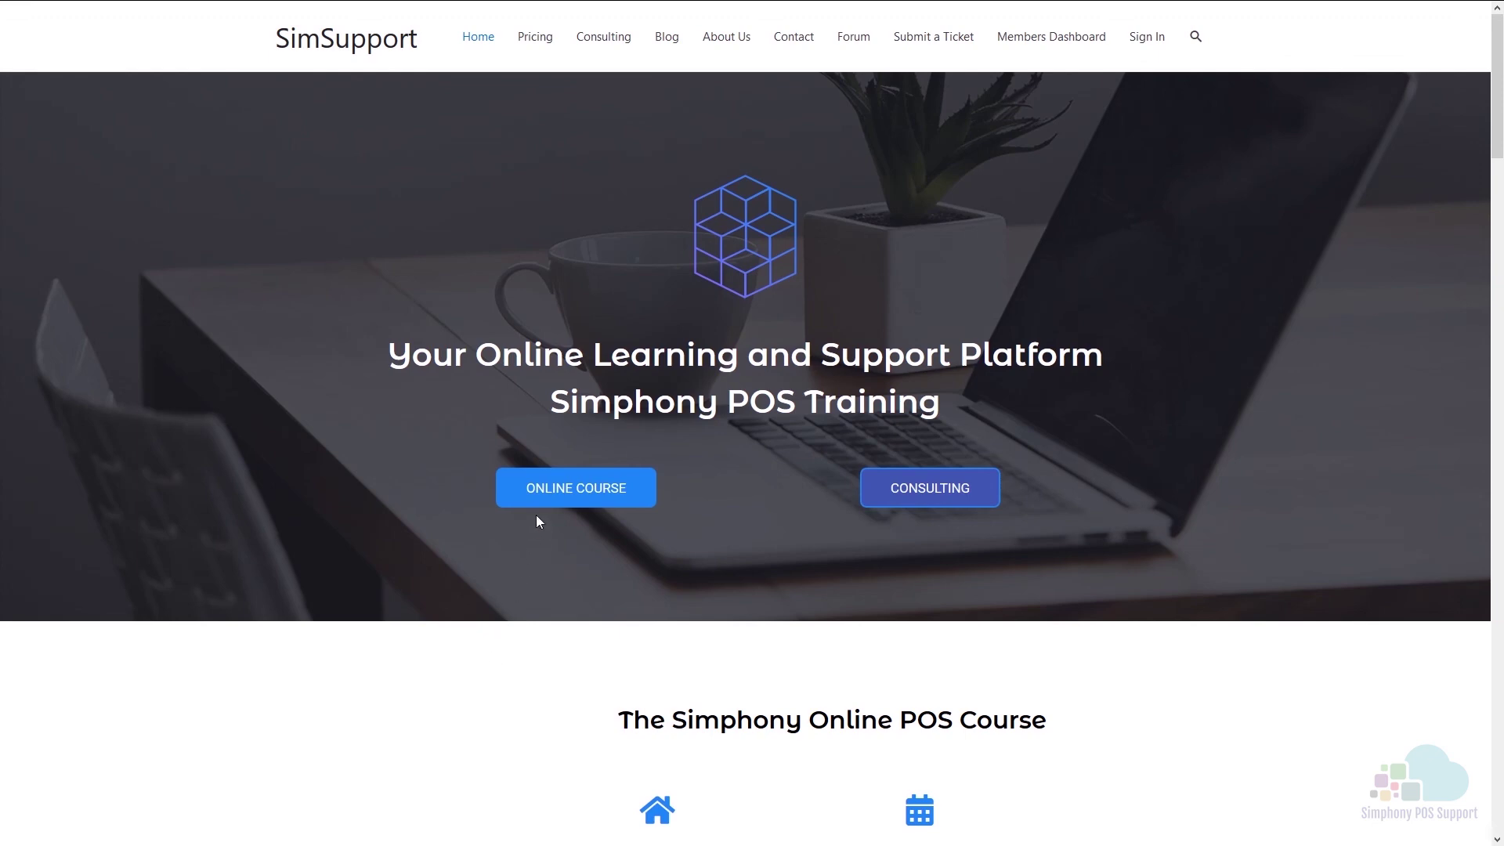
Go to the ONLINE COURSE page and scroll down to the Simphony Learning Platform topics.
{"action": "left_click", "coordinate": [537, 492]}
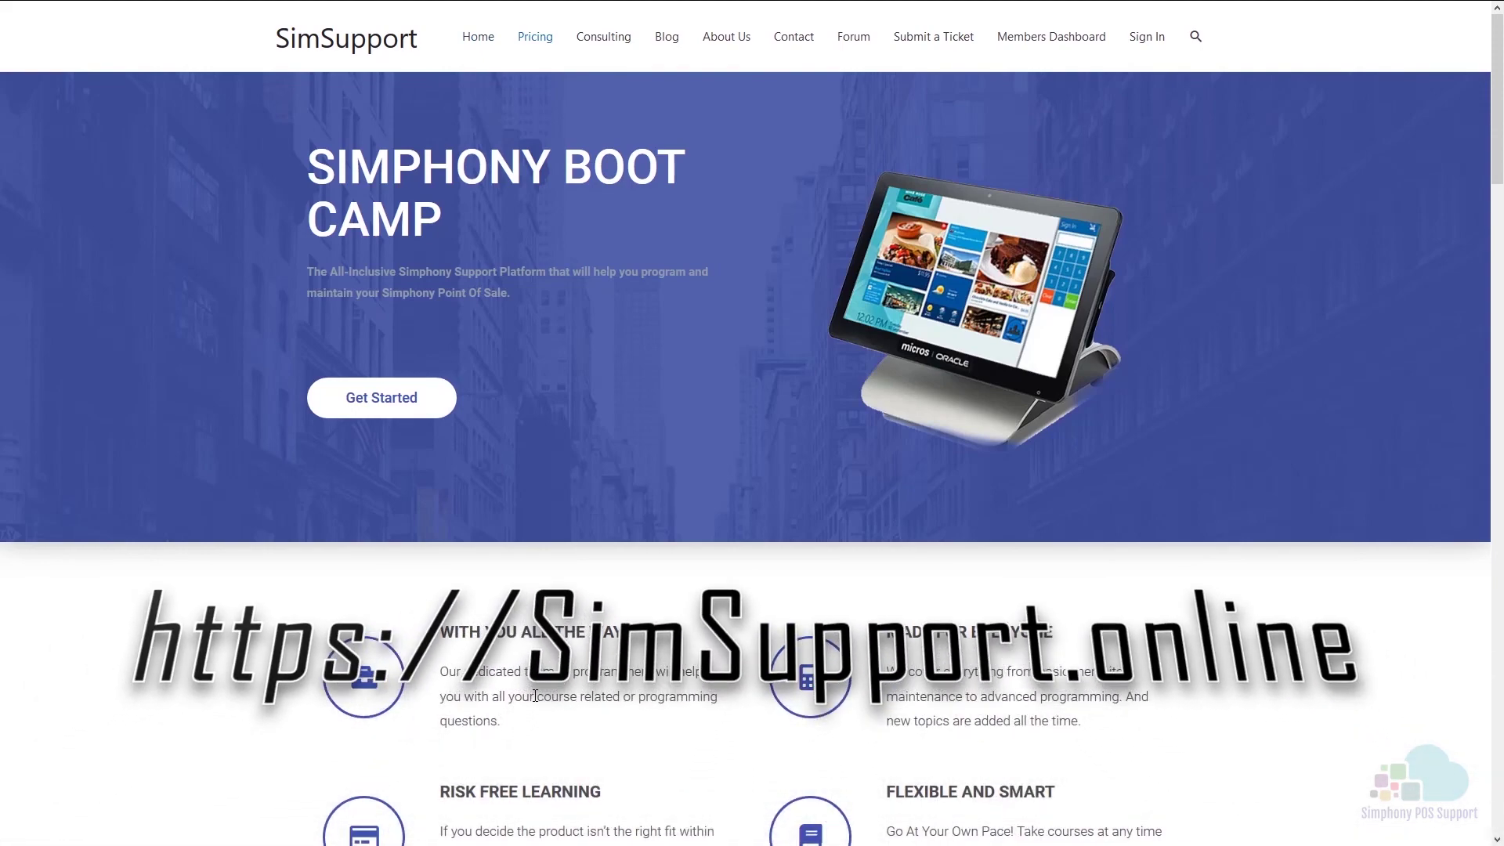
{"action": "scroll", "coordinate": [535, 696], "scroll_direction": "down", "scroll_amount": 4}
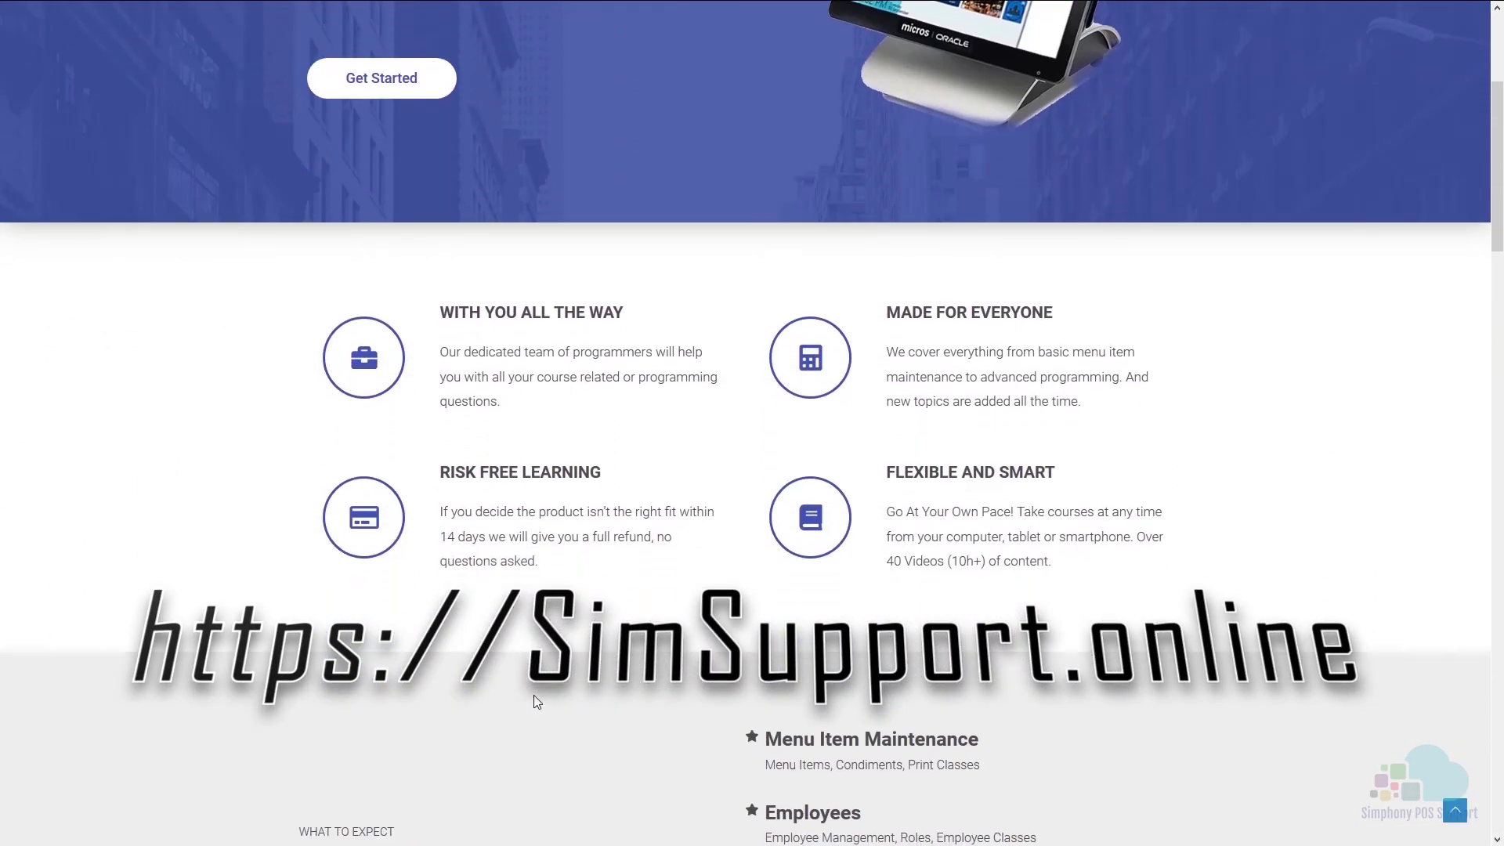
{"action": "scroll", "coordinate": [535, 700], "scroll_direction": "down", "scroll_amount": 3}
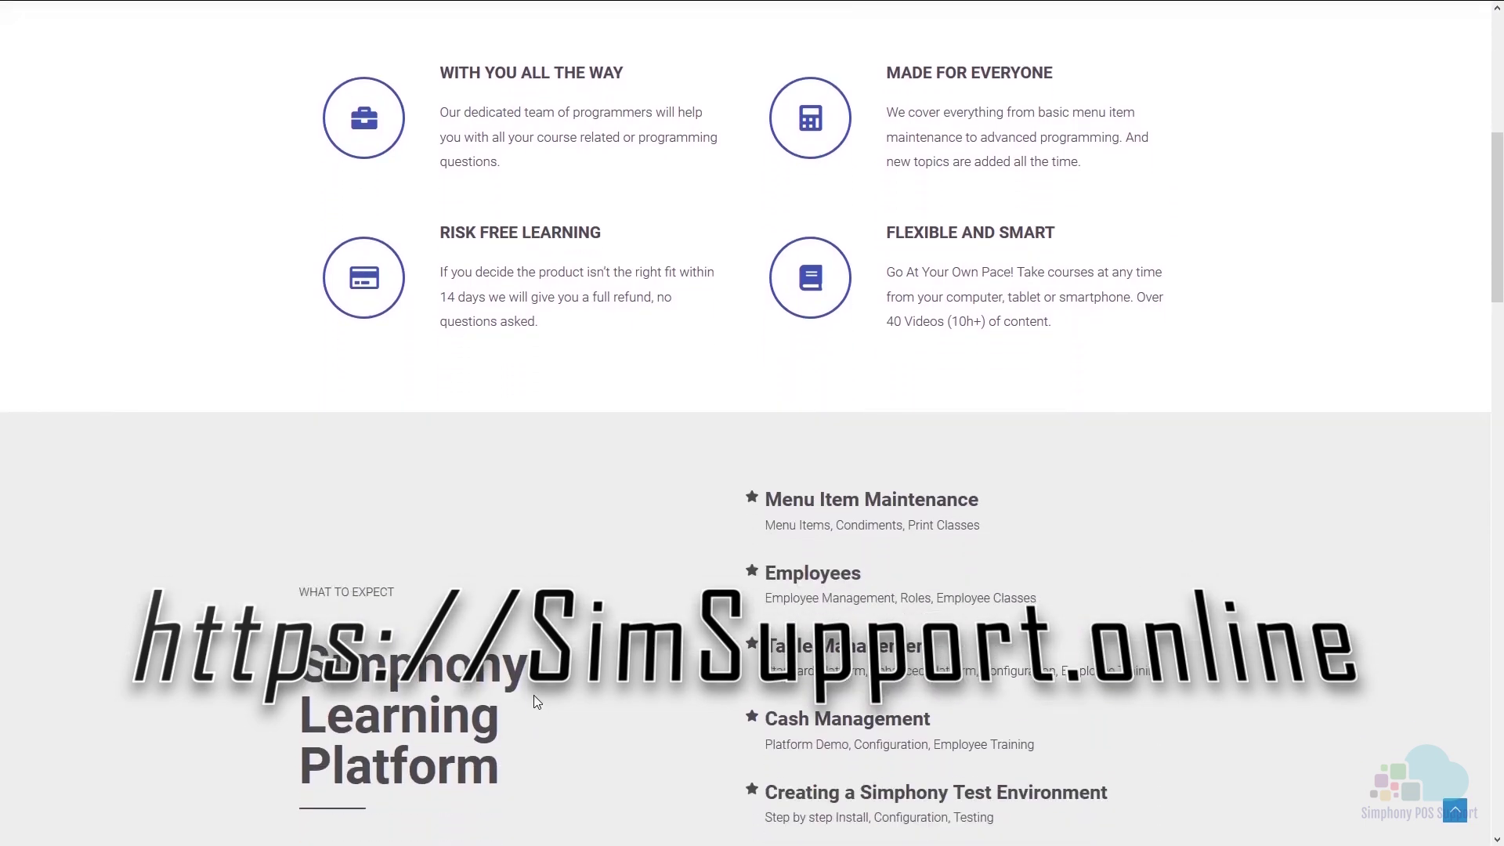
{"action": "scroll", "coordinate": [537, 701], "scroll_direction": "down", "scroll_amount": 1}
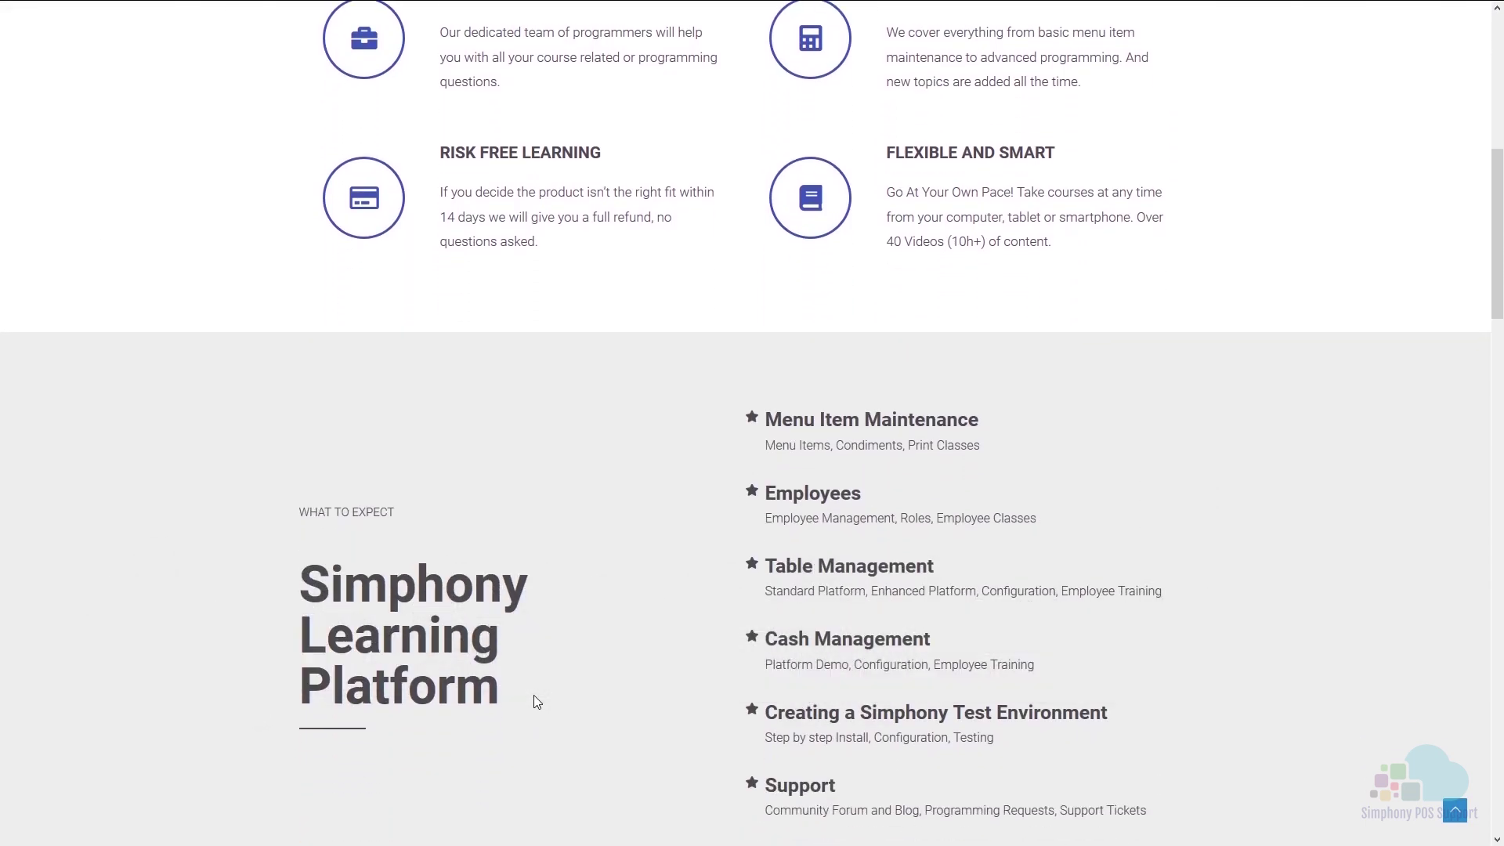